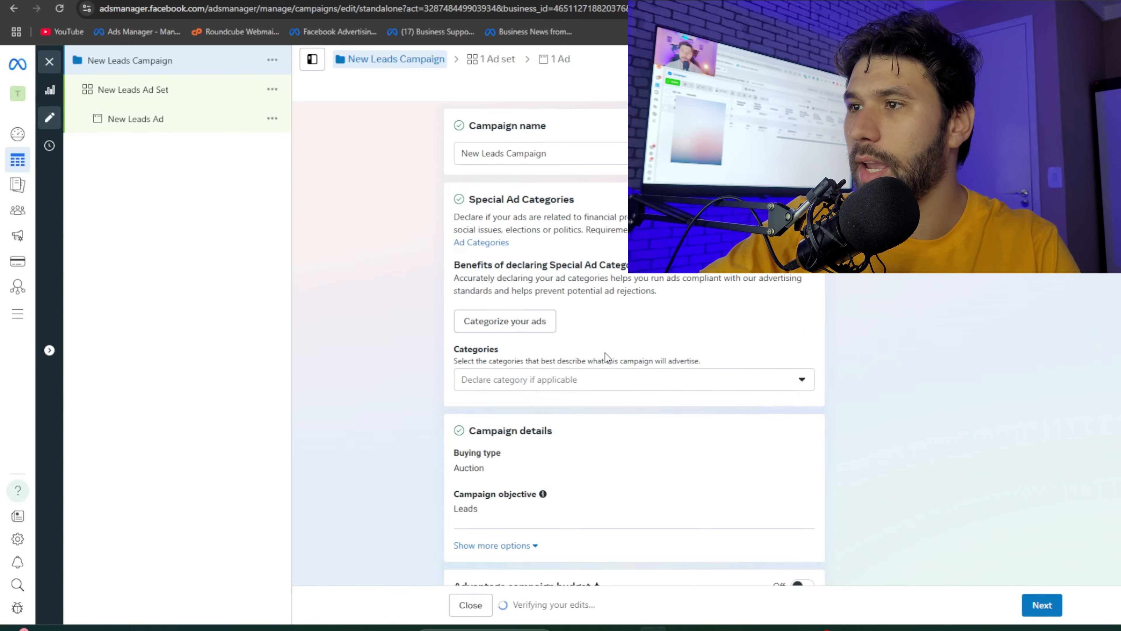
Check the special ad category choices without declaring any, and select Auction as the campaign's buying type.
{"action": "left_click", "coordinate": [588, 380]}
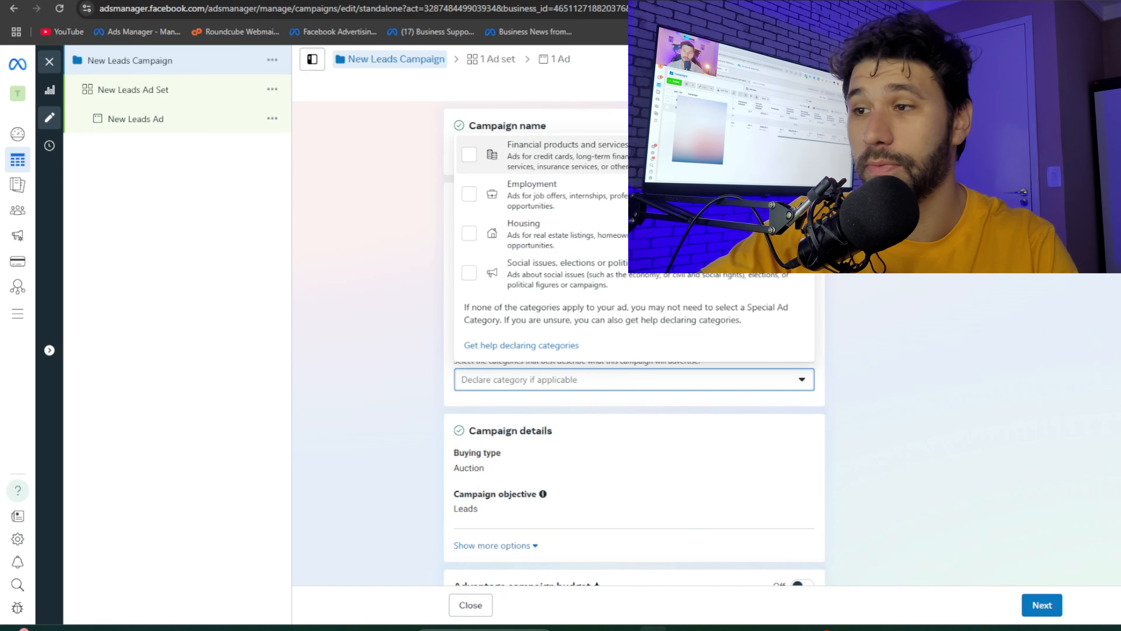
{"action": "left_click", "coordinate": [434, 234]}
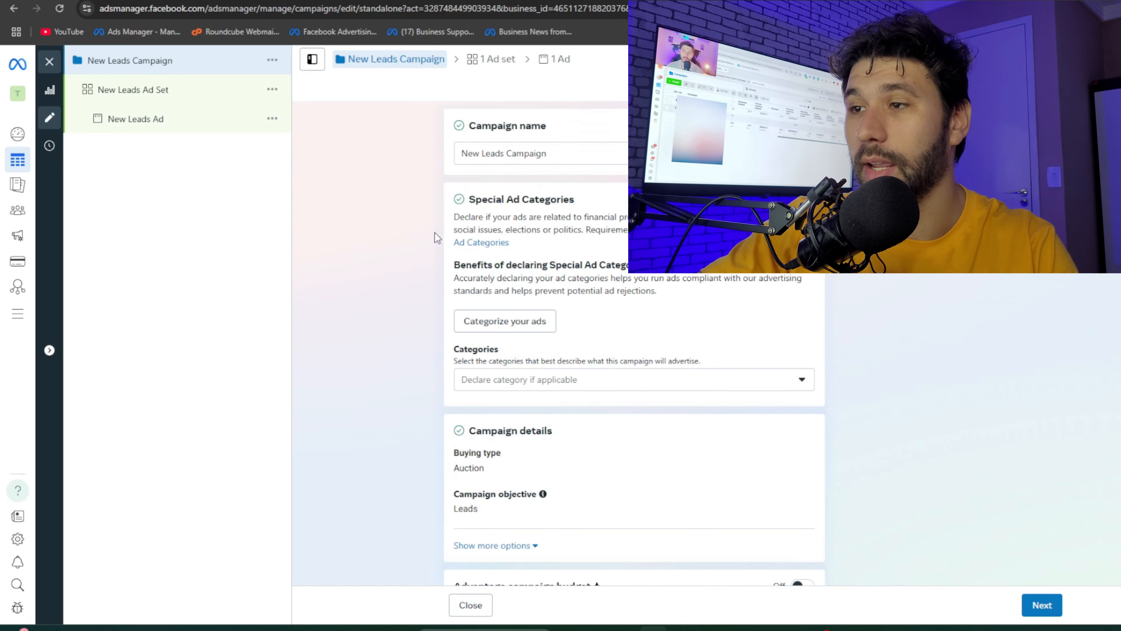
{"action": "scroll", "coordinate": [451, 247], "scroll_direction": "down", "scroll_amount": 4}
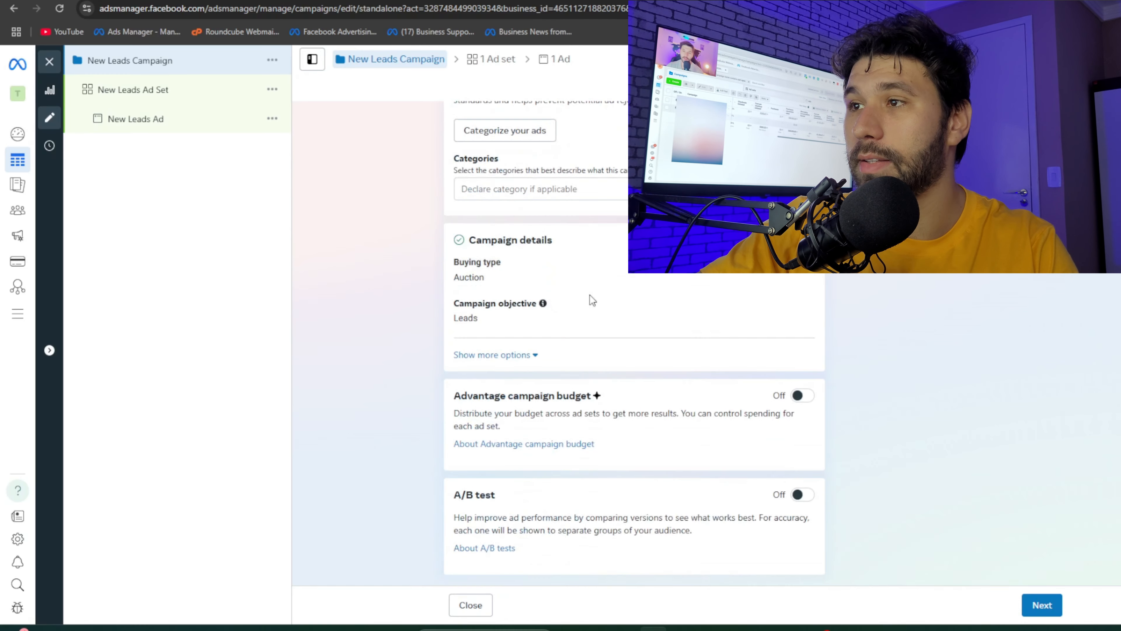
{"action": "left_click", "coordinate": [795, 275]}
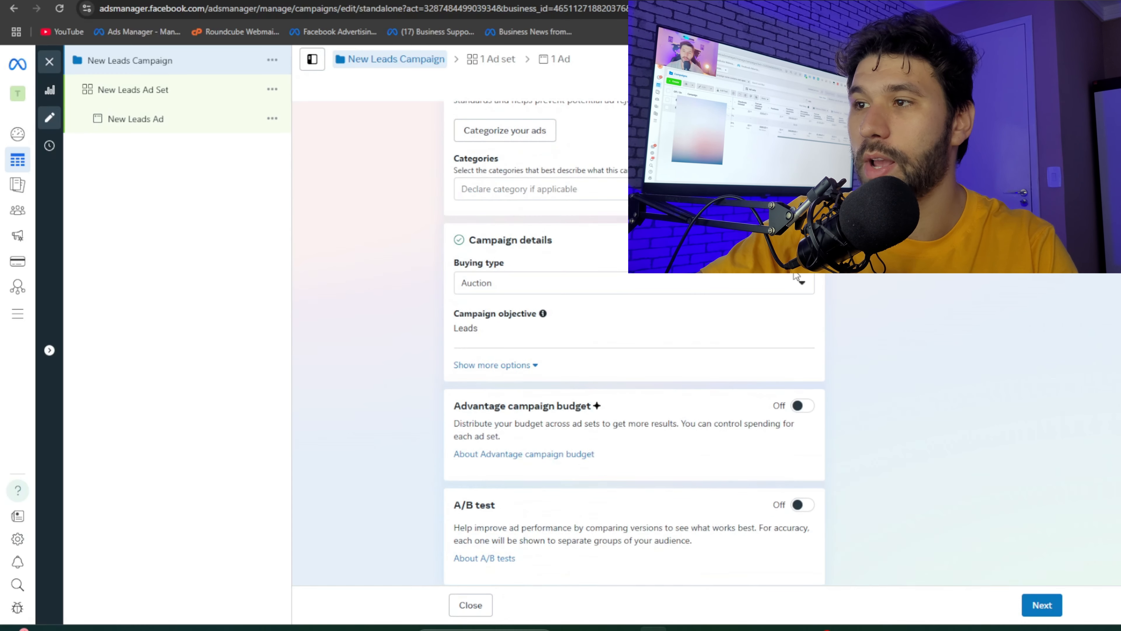
{"action": "left_click", "coordinate": [642, 284]}
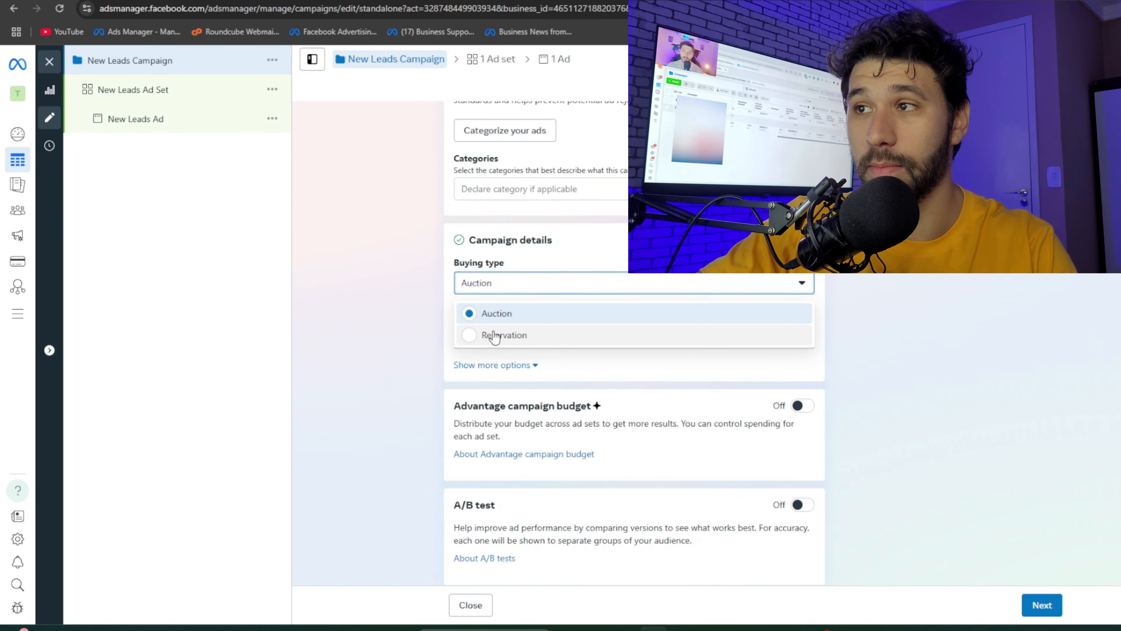
{"action": "left_click", "coordinate": [500, 313]}
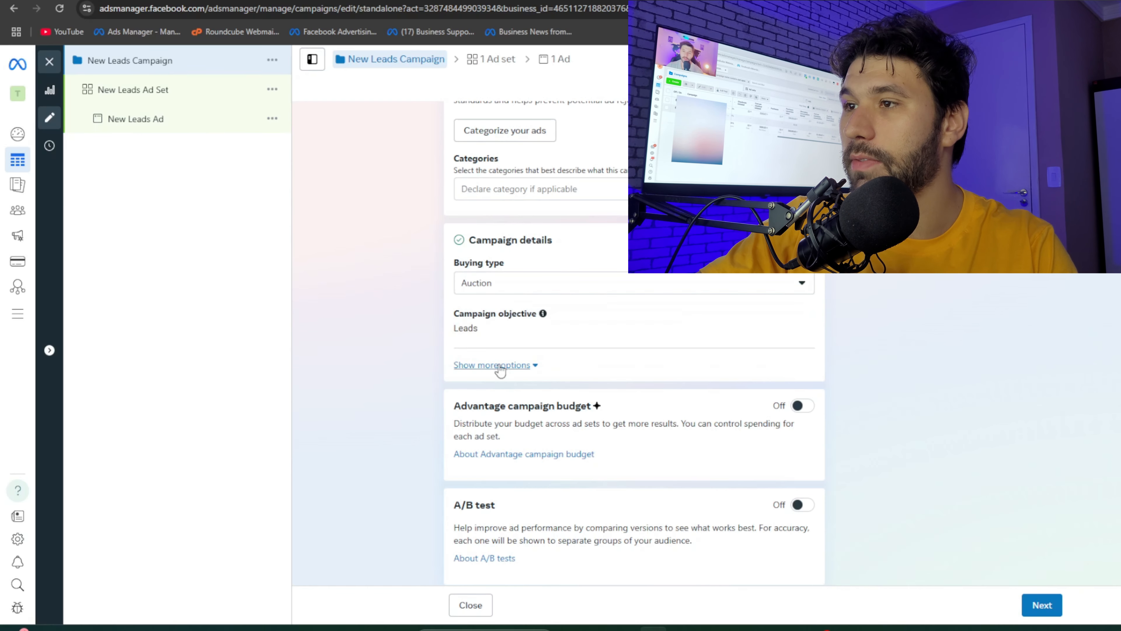
Expand the additional campaign details options and review the campaign spending limit setting.
{"action": "left_click_drag", "start_coordinate": [496, 313], "coordinate": [508, 327]}
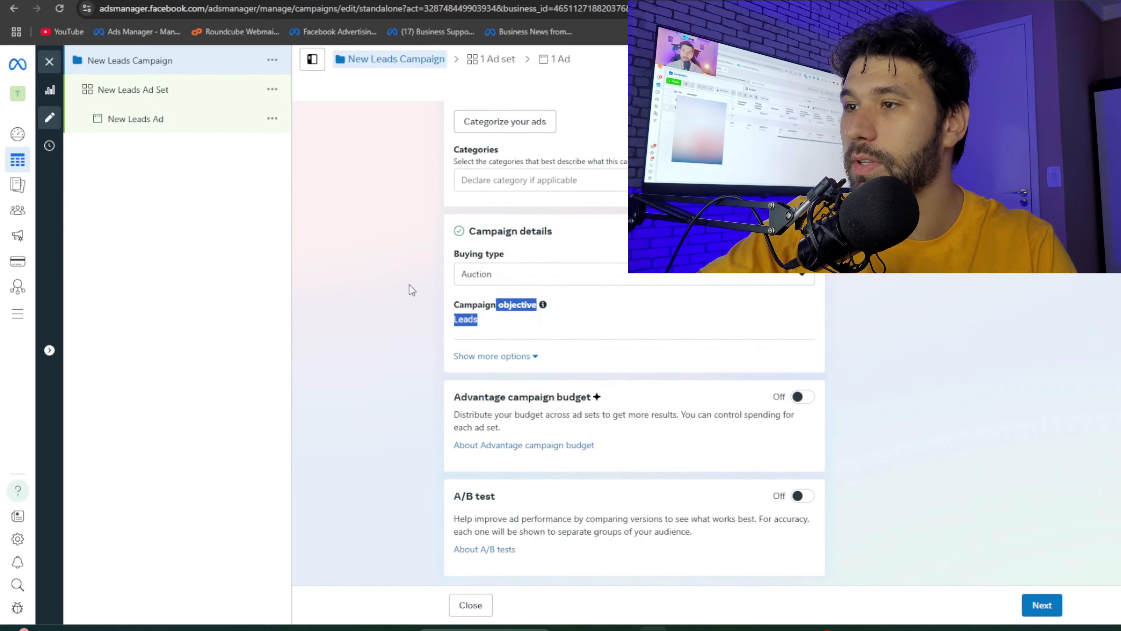
{"action": "left_click", "coordinate": [499, 353]}
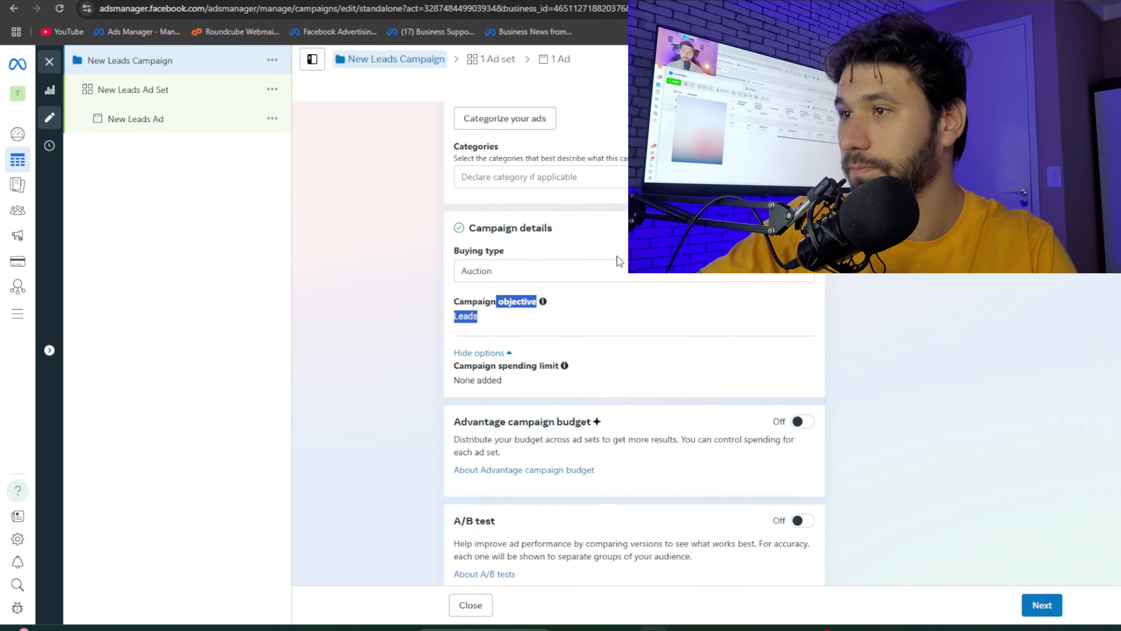
{"action": "scroll", "coordinate": [384, 291], "scroll_direction": "down", "scroll_amount": 1}
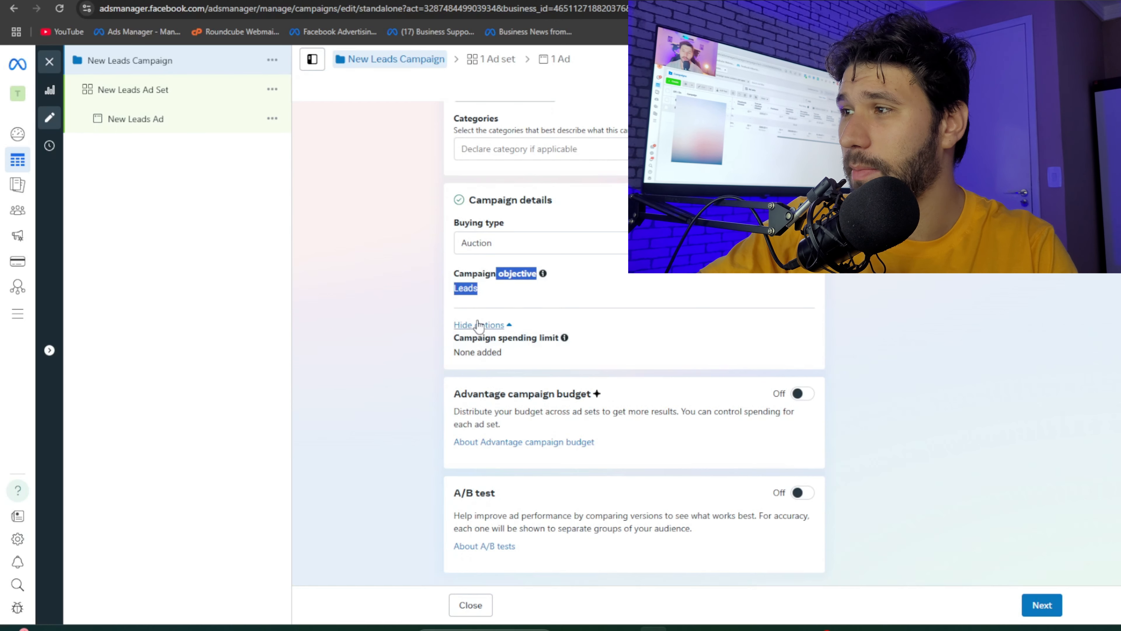
{"action": "left_click", "coordinate": [797, 338]}
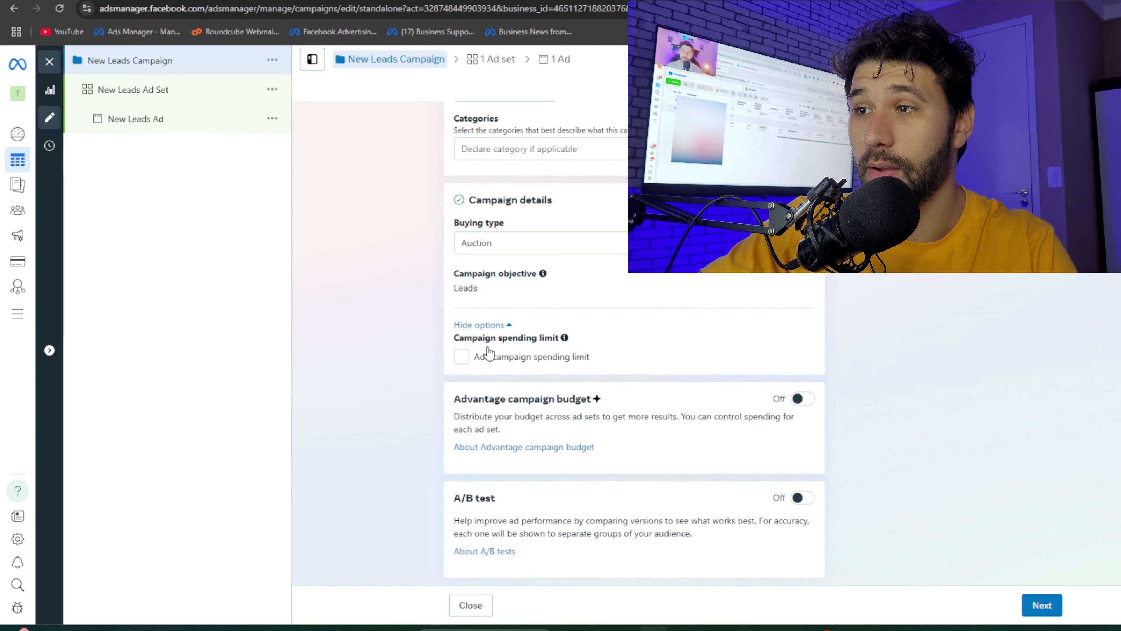
Turn on the Advantage campaign budget and look over its budget and scheduling settings.
{"action": "left_click_drag", "start_coordinate": [467, 402], "coordinate": [582, 397]}
{"action": "left_click", "coordinate": [807, 404]}
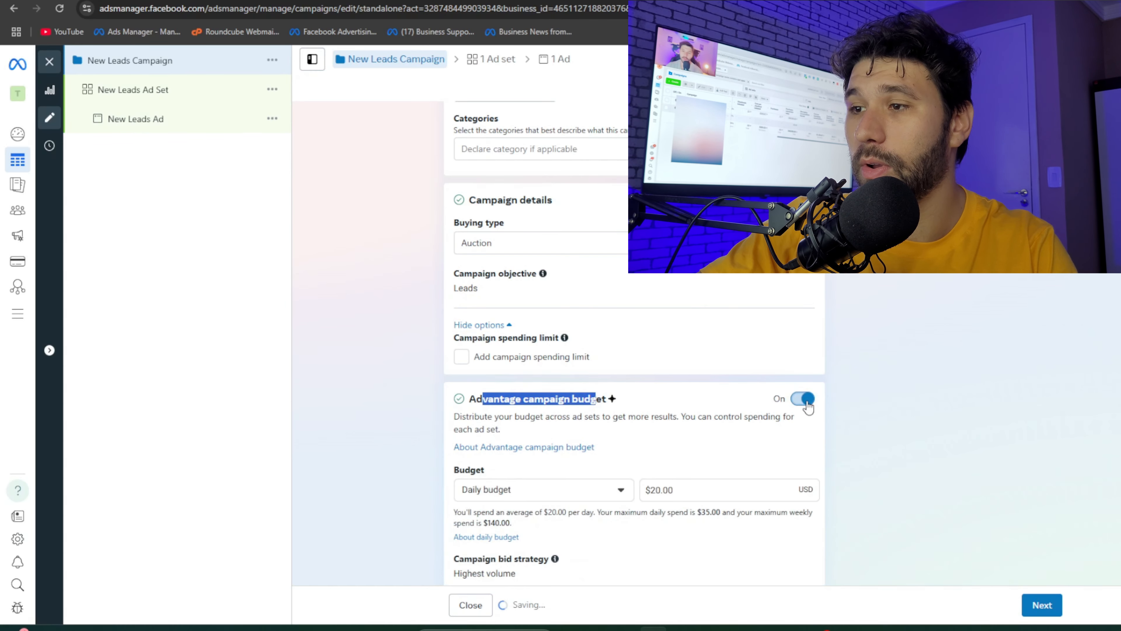
{"action": "scroll", "coordinate": [392, 394], "scroll_direction": "down", "scroll_amount": 2}
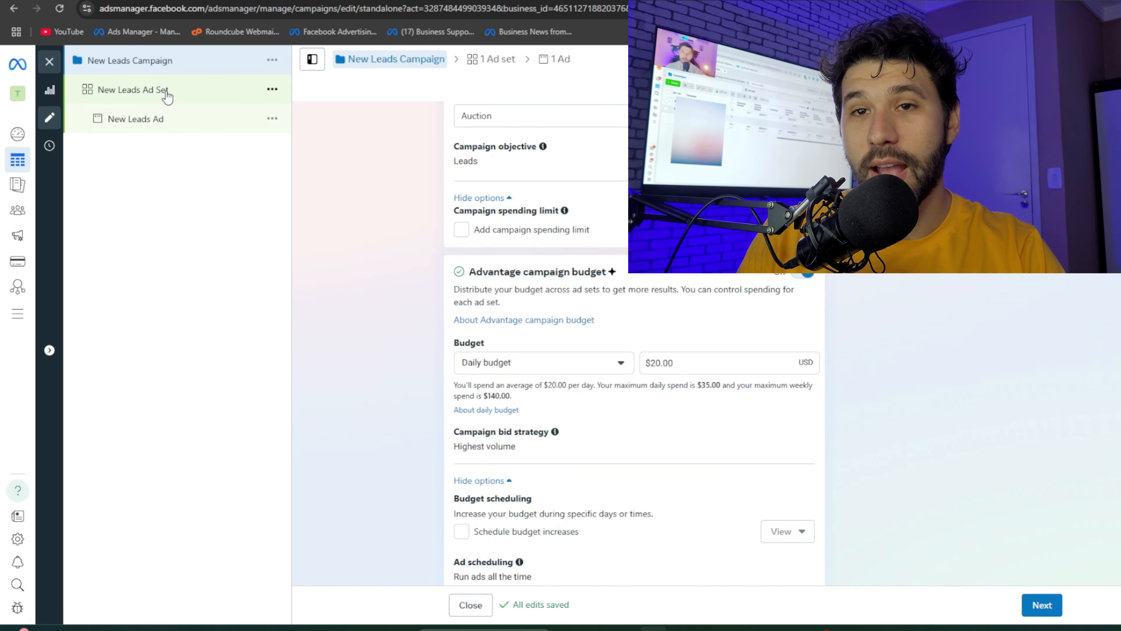
{"action": "scroll", "coordinate": [486, 318], "scroll_direction": "down", "scroll_amount": 3}
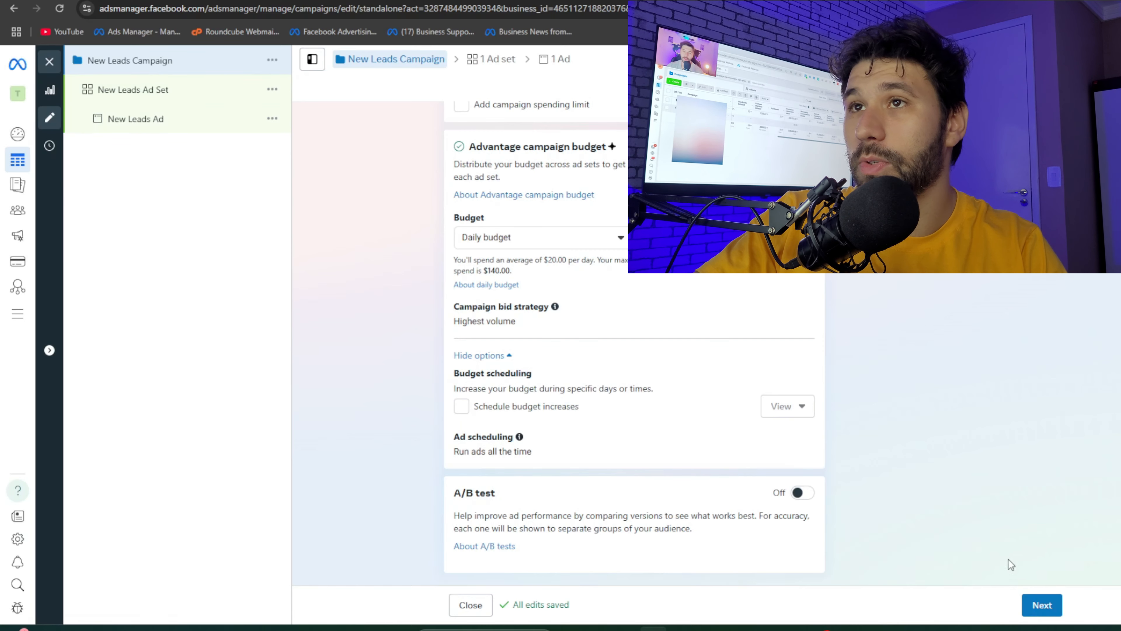
Proceed to the ad set settings and set the conversion location to Website.
{"action": "left_click", "coordinate": [1042, 605]}
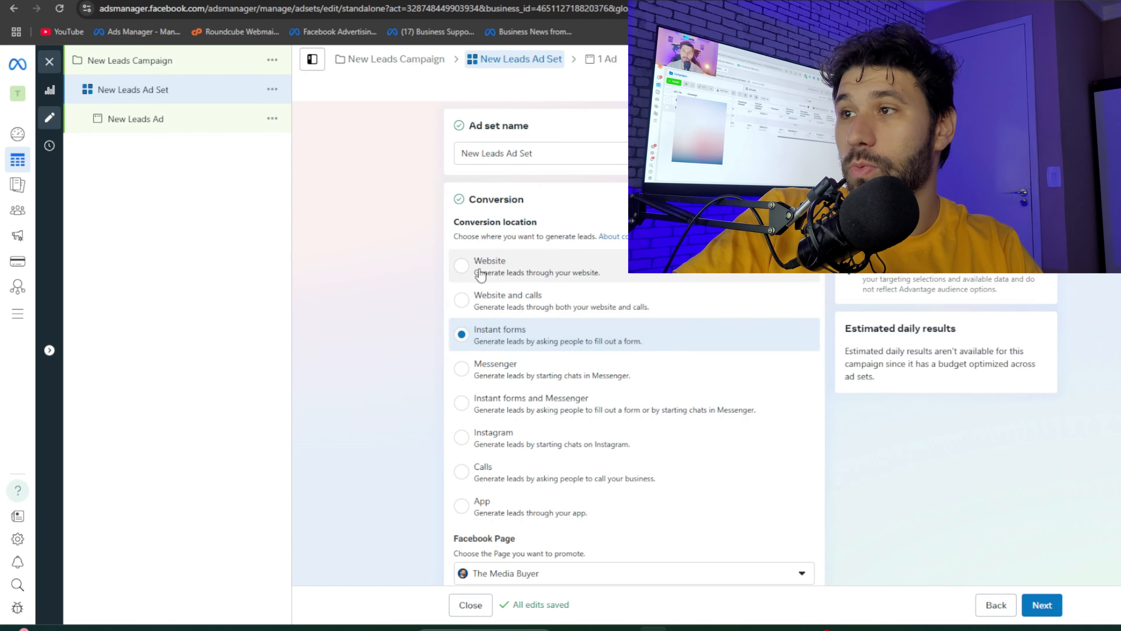
{"action": "left_click", "coordinate": [463, 269]}
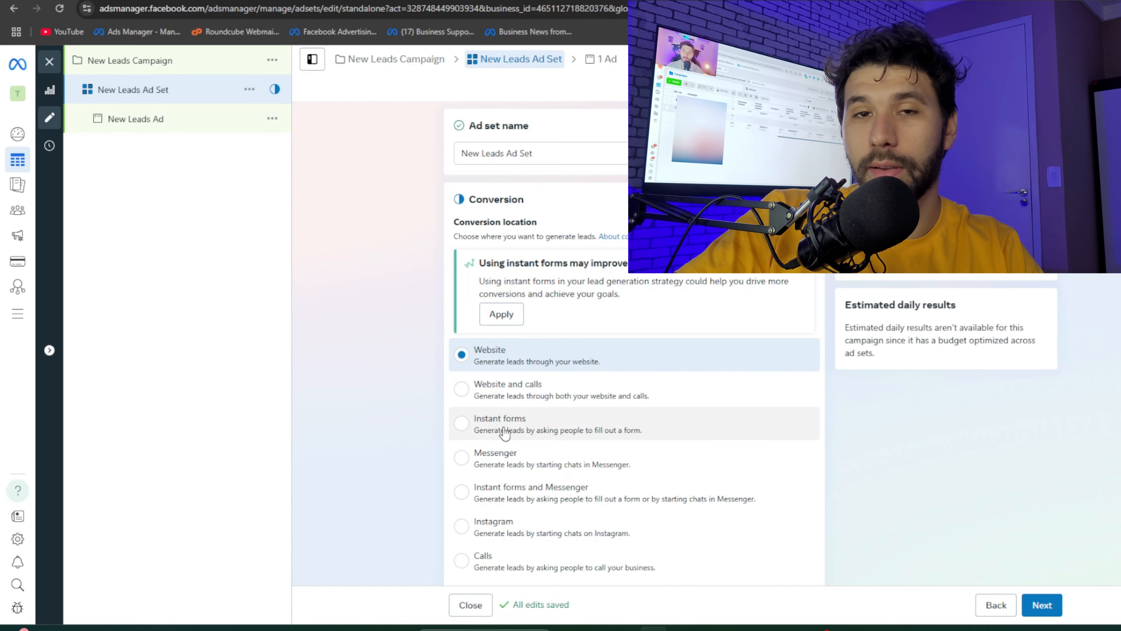
Review the performance goals available for the website leads ad set.
{"action": "scroll", "coordinate": [504, 432], "scroll_direction": "down", "scroll_amount": 5}
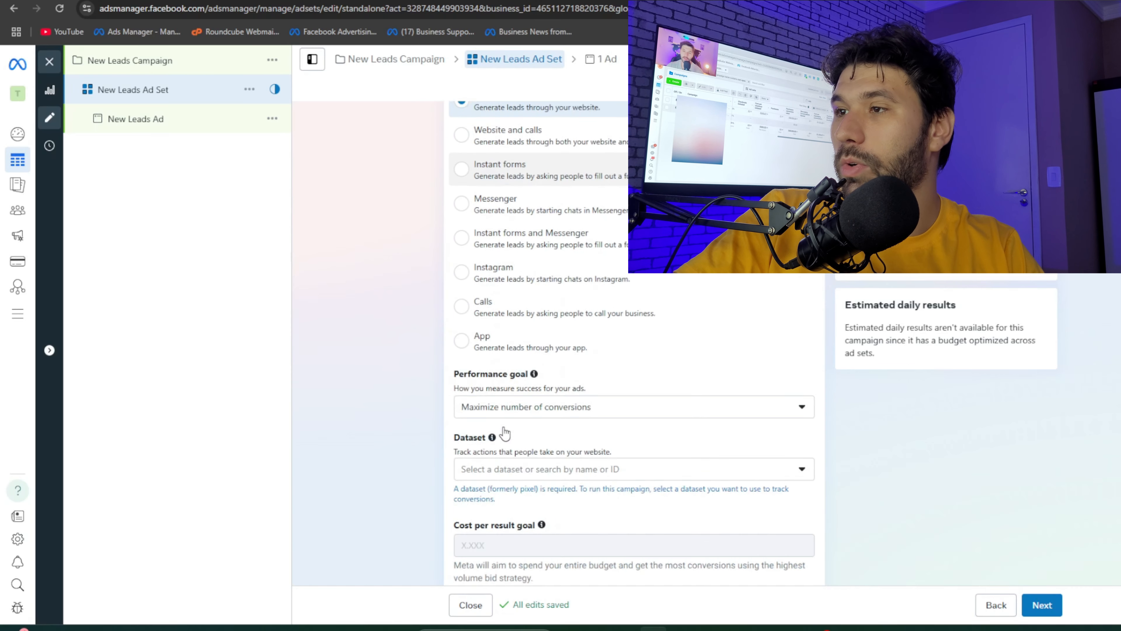
{"action": "scroll", "coordinate": [443, 404], "scroll_direction": "down", "scroll_amount": 1}
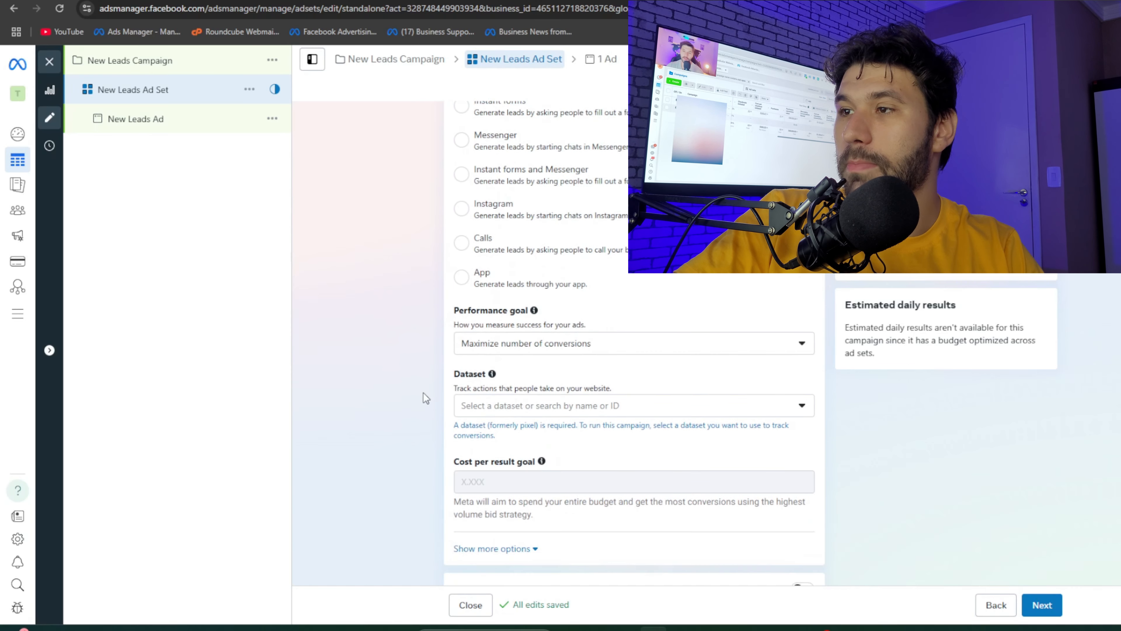
{"action": "left_click", "coordinate": [568, 345]}
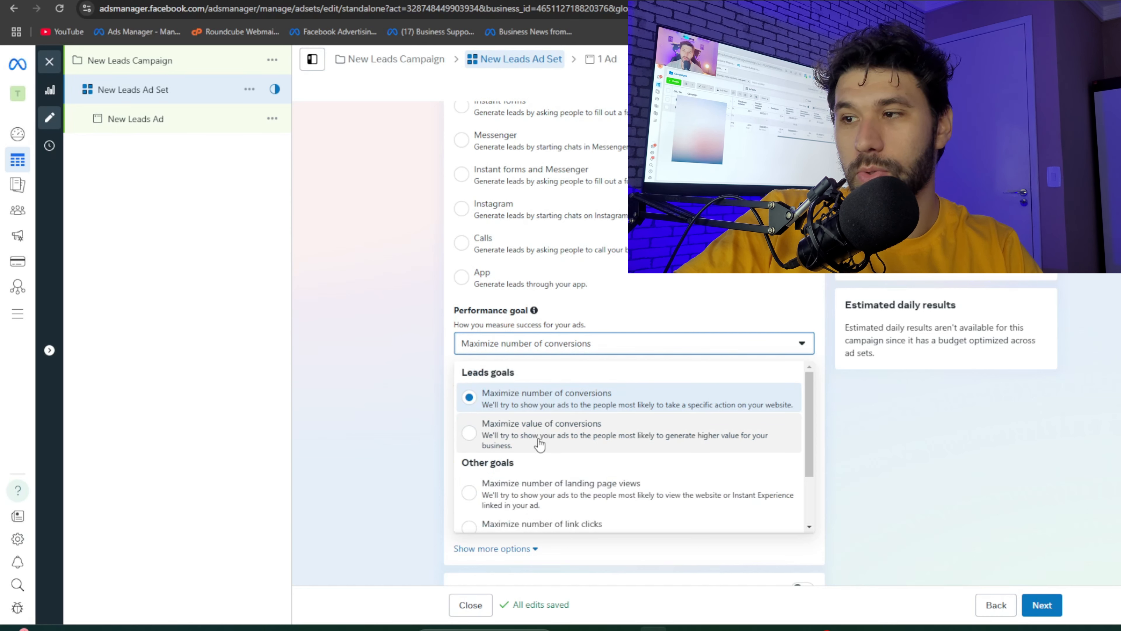
{"action": "scroll", "coordinate": [540, 444], "scroll_direction": "down", "scroll_amount": 1}
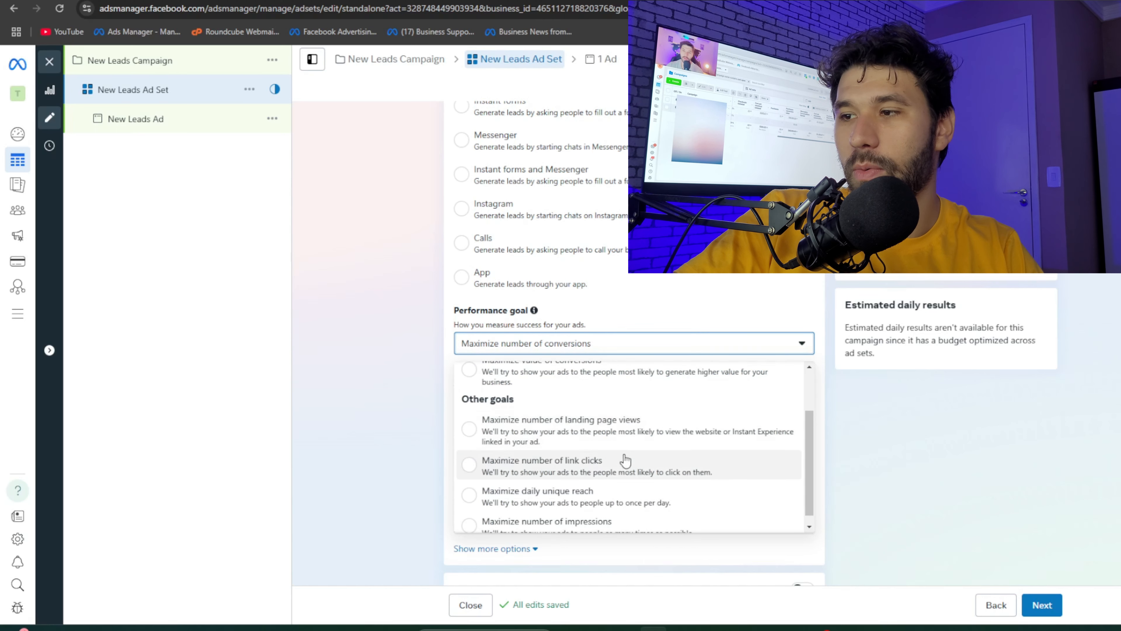
{"action": "scroll", "coordinate": [598, 483], "scroll_direction": "down", "scroll_amount": 1}
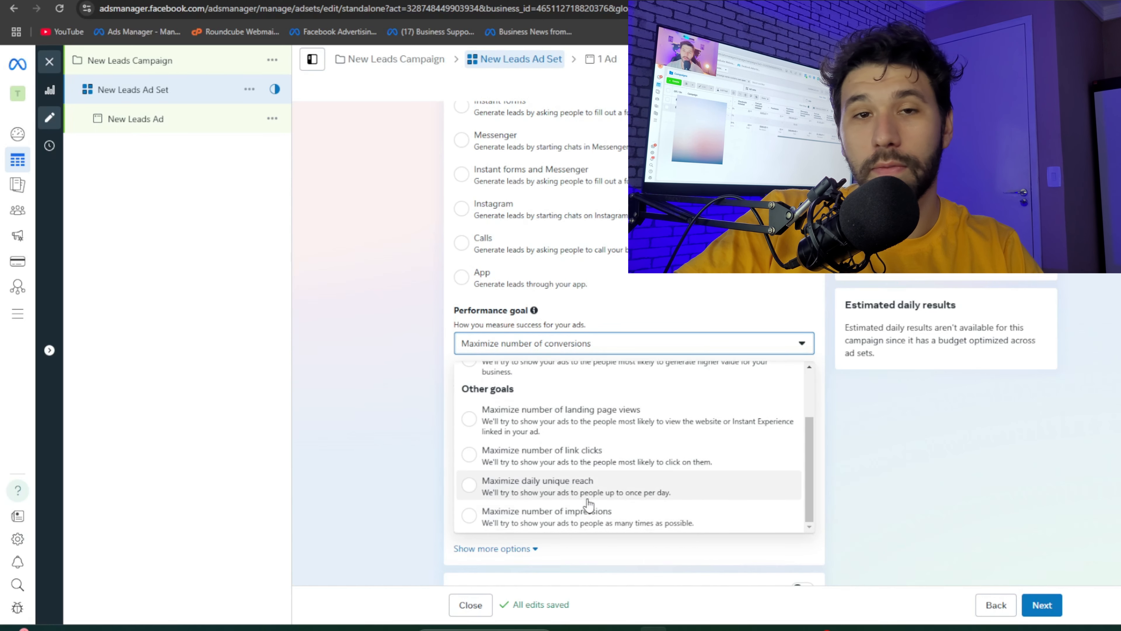
{"action": "scroll", "coordinate": [587, 499], "scroll_direction": "up", "scroll_amount": 2}
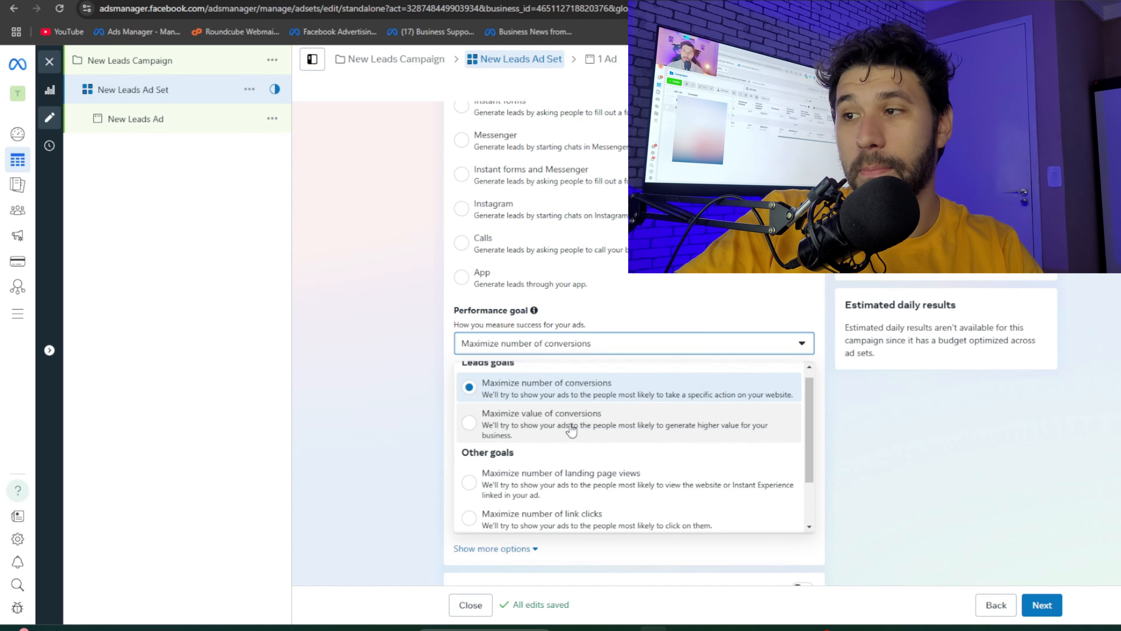
{"action": "left_click", "coordinate": [399, 343]}
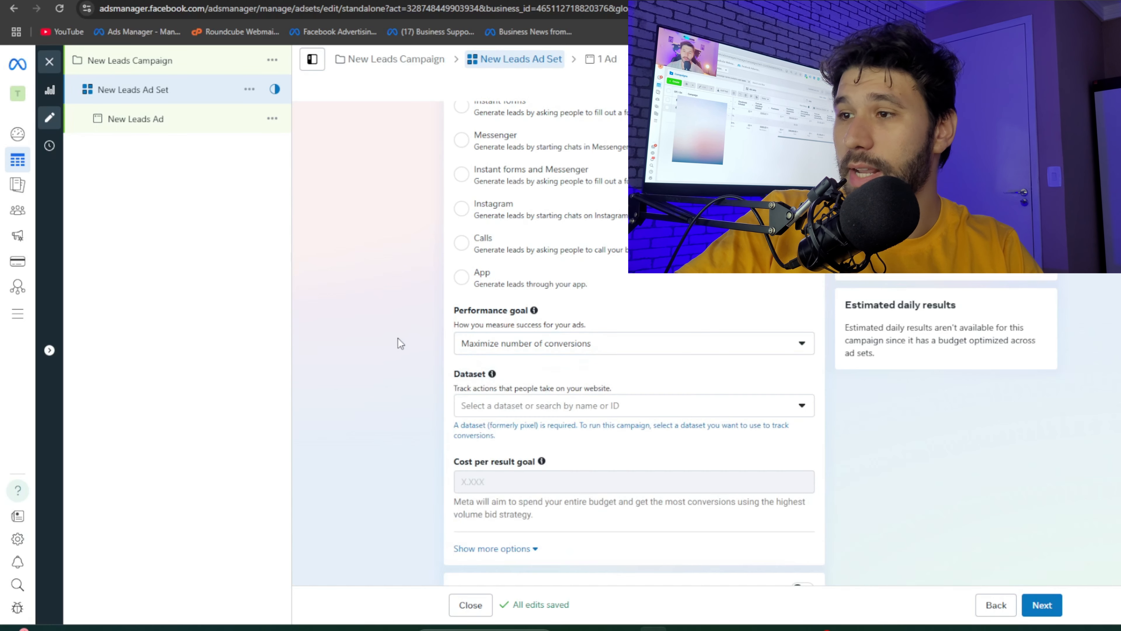
Choose The Media Buyer as the dataset and Lead as the conversion event, dismissing the notice below it.
{"action": "left_click", "coordinate": [610, 404]}
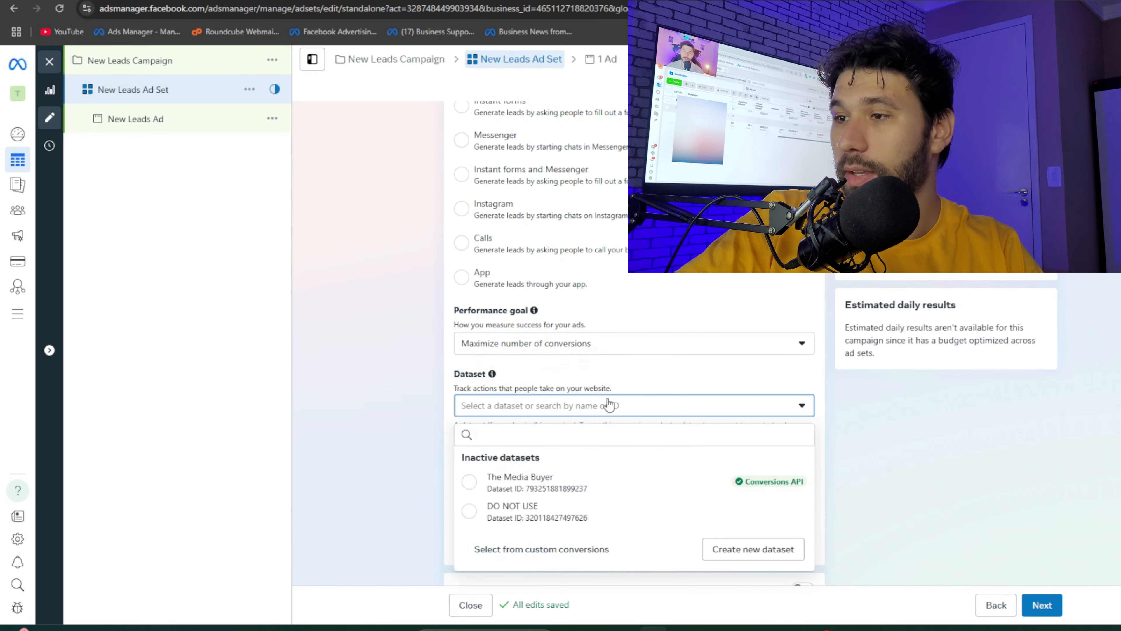
{"action": "left_click", "coordinate": [534, 479]}
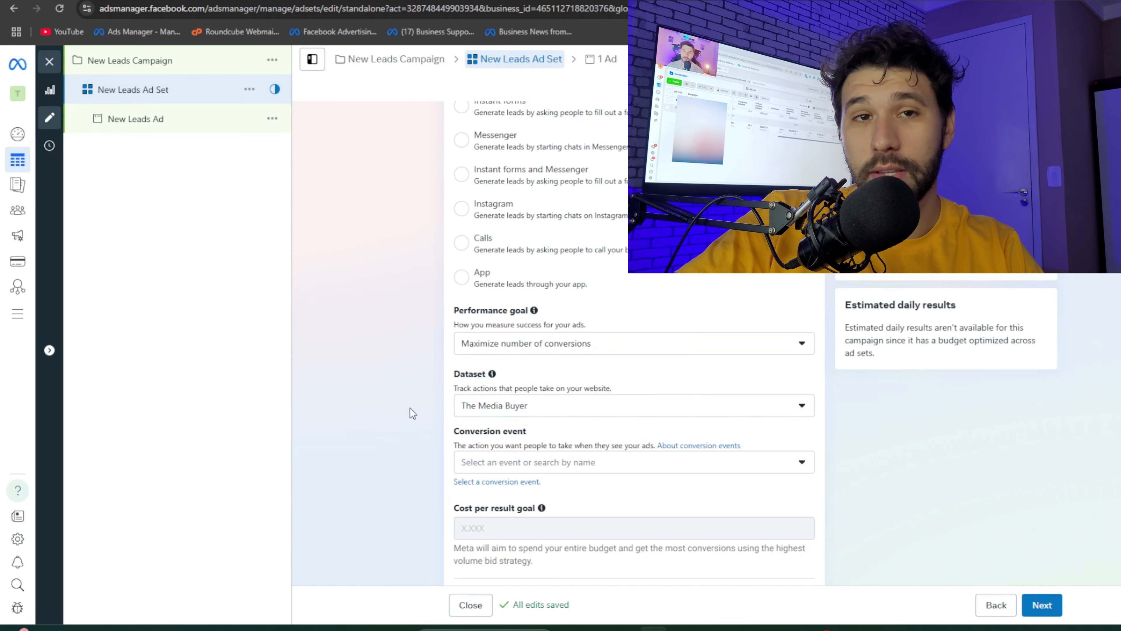
{"action": "scroll", "coordinate": [461, 403], "scroll_direction": "down", "scroll_amount": 1}
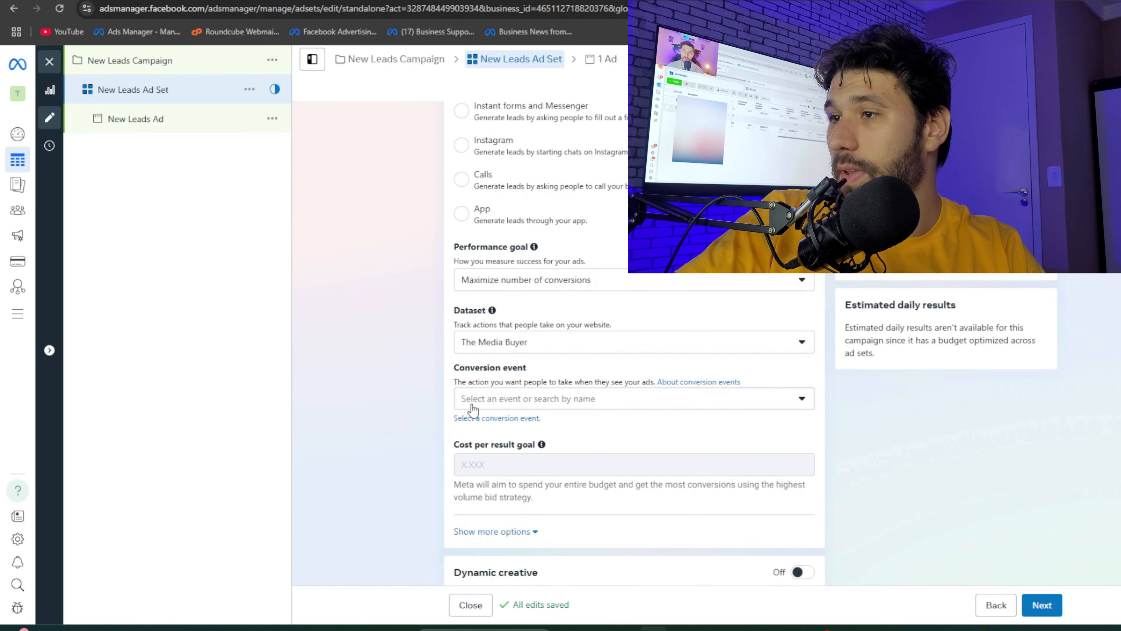
{"action": "left_click", "coordinate": [570, 406]}
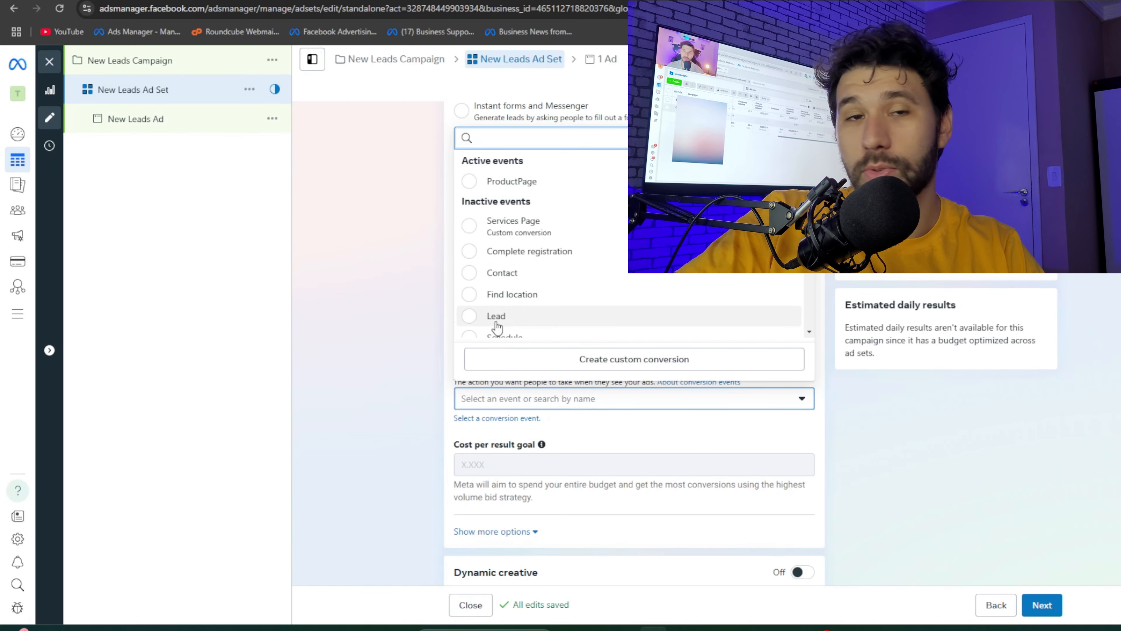
{"action": "left_click", "coordinate": [520, 320]}
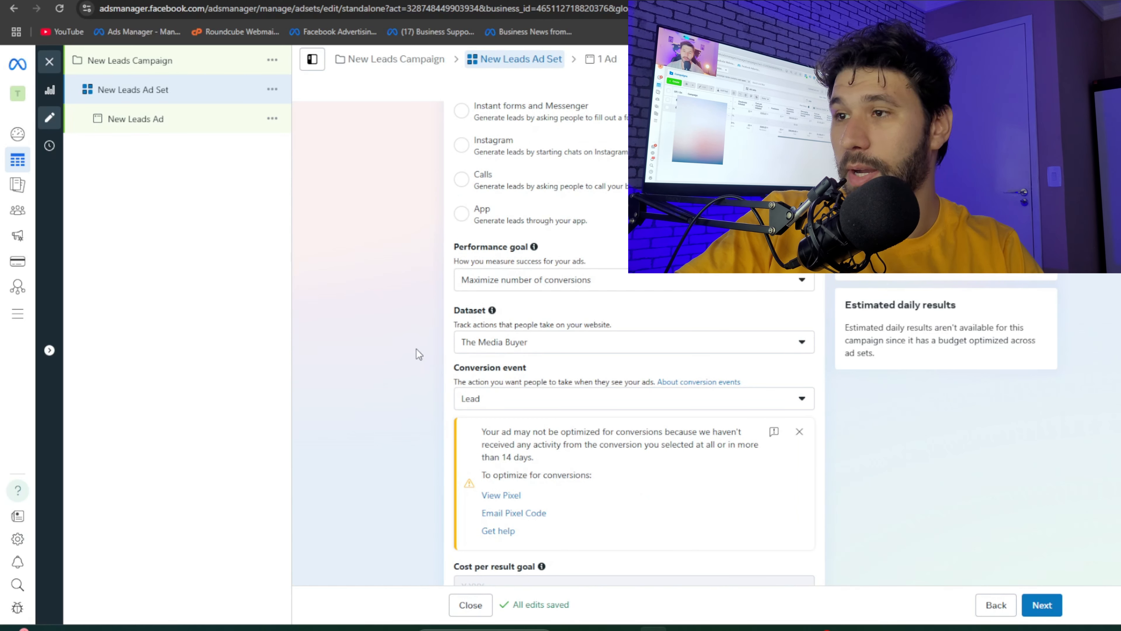
{"action": "left_click", "coordinate": [798, 431]}
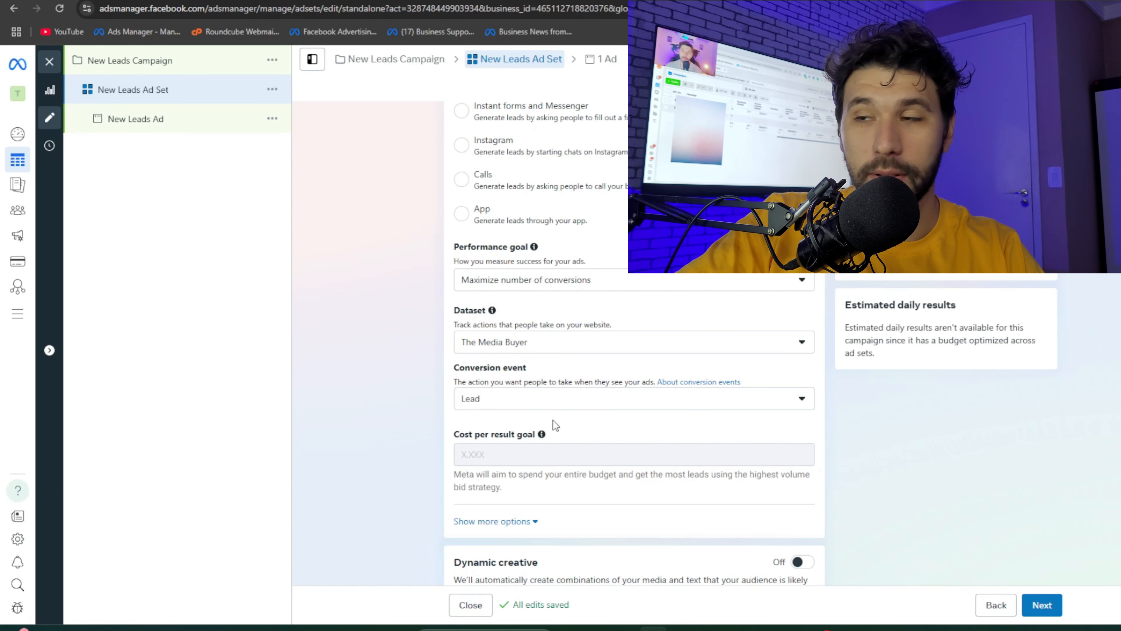
Schedule the ad set to start on Dec 19, 2024 at 01:00 AM.
{"action": "scroll", "coordinate": [421, 370], "scroll_direction": "down", "scroll_amount": 5}
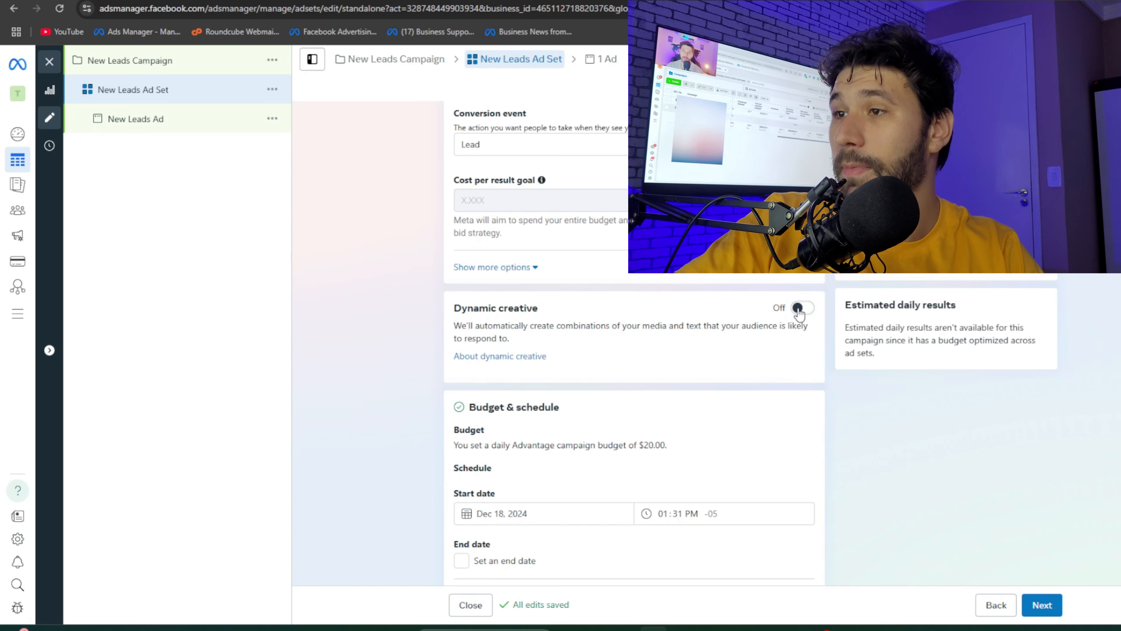
{"action": "scroll", "coordinate": [531, 306], "scroll_direction": "down", "scroll_amount": 3}
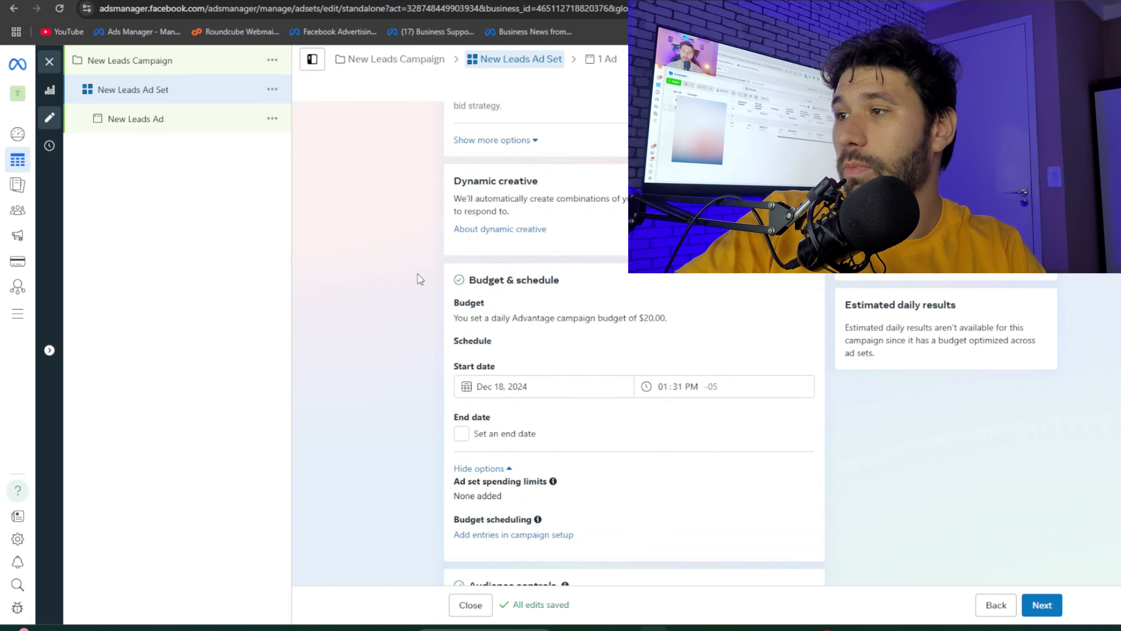
{"action": "scroll", "coordinate": [715, 309], "scroll_direction": "down", "scroll_amount": 1}
{"action": "left_click", "coordinate": [553, 329]}
{"action": "left_click", "coordinate": [368, 344]}
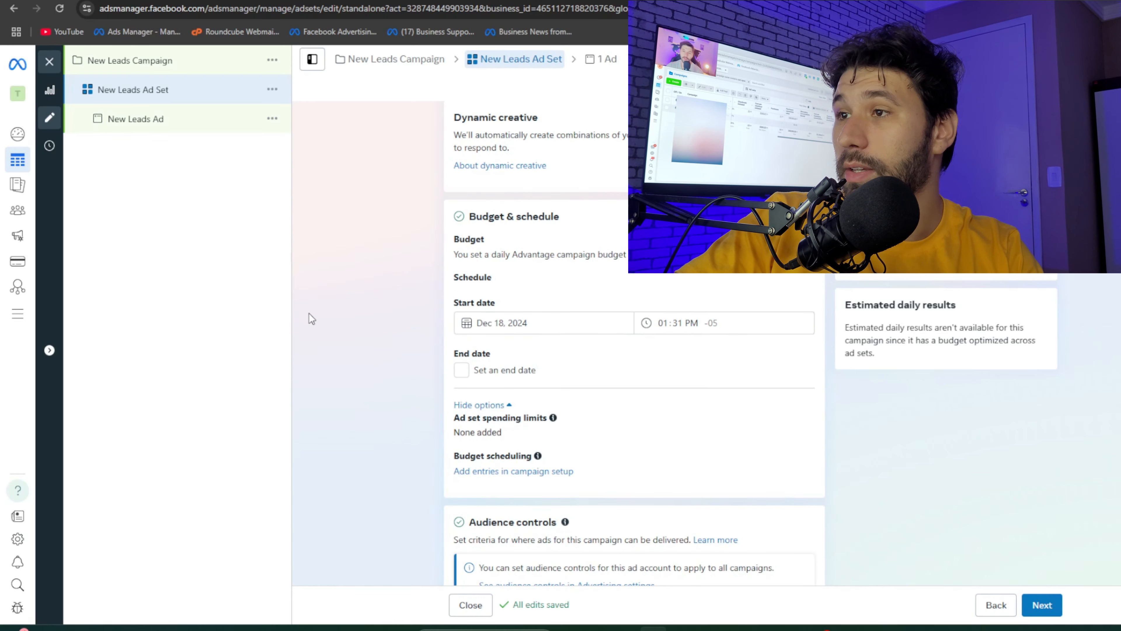
{"action": "left_click", "coordinate": [547, 325]}
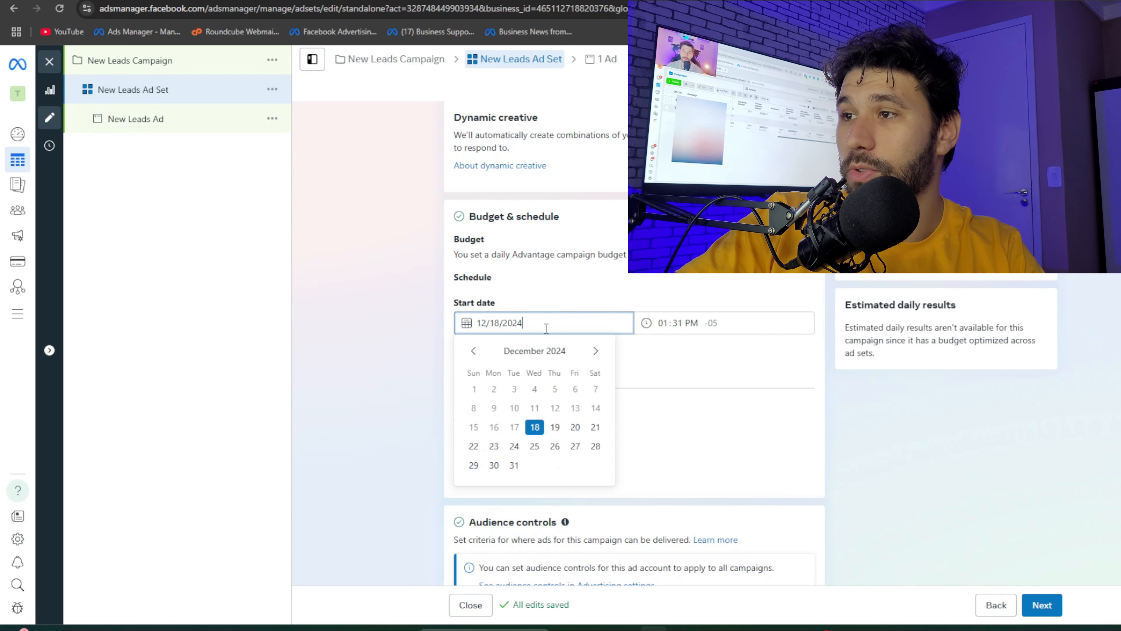
{"action": "left_click", "coordinate": [556, 424]}
{"action": "left_click", "coordinate": [659, 316]}
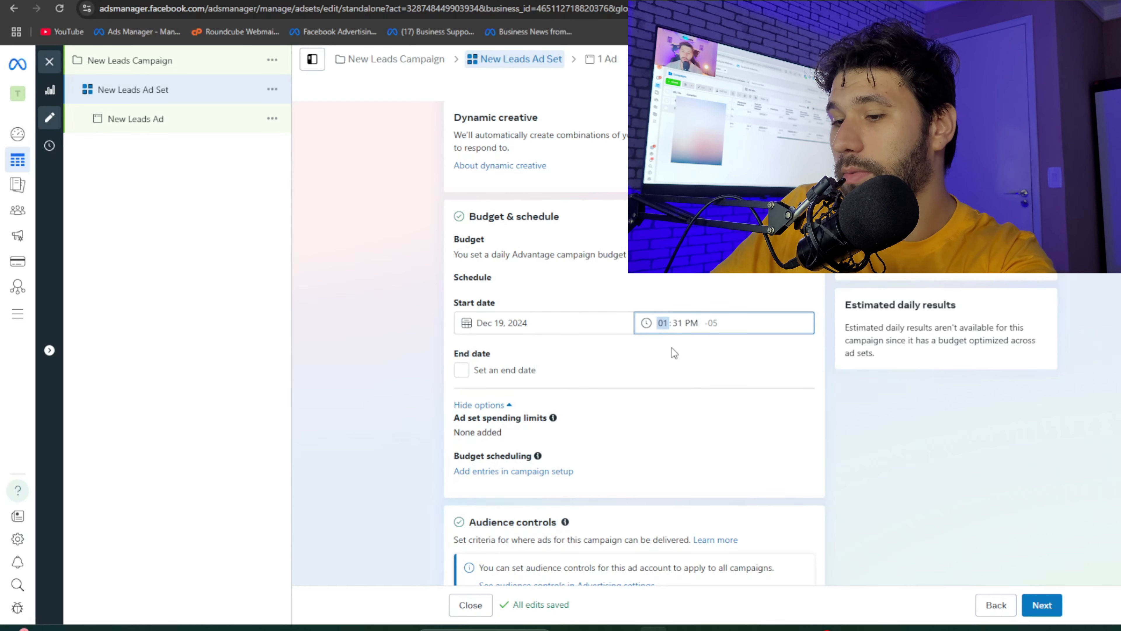
{"action": "key", "text": "Right"}
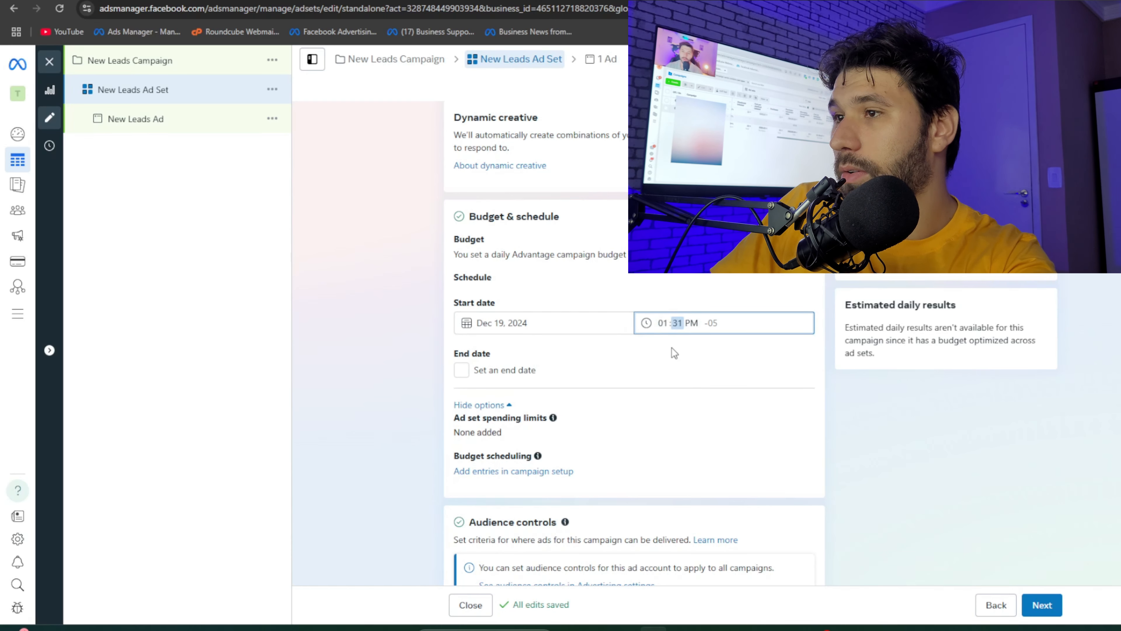
{"action": "type", "text": "00a"}
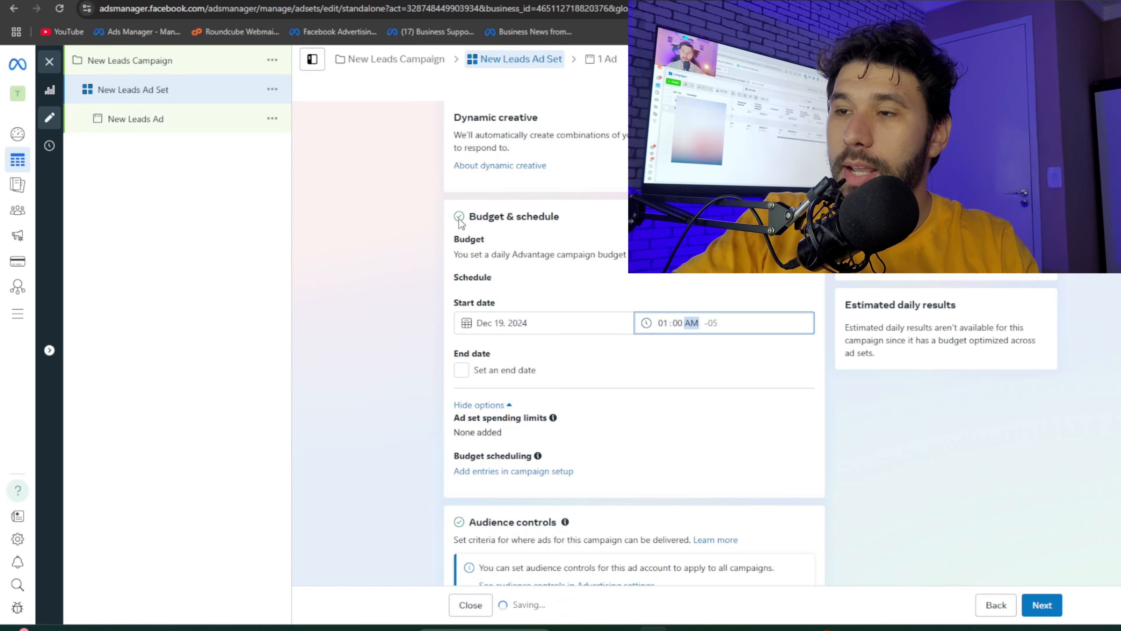
Enable an end date for the ad set and turn on ad set spending limits with a daily minimum of $10.00.
{"action": "left_click", "coordinate": [462, 371]}
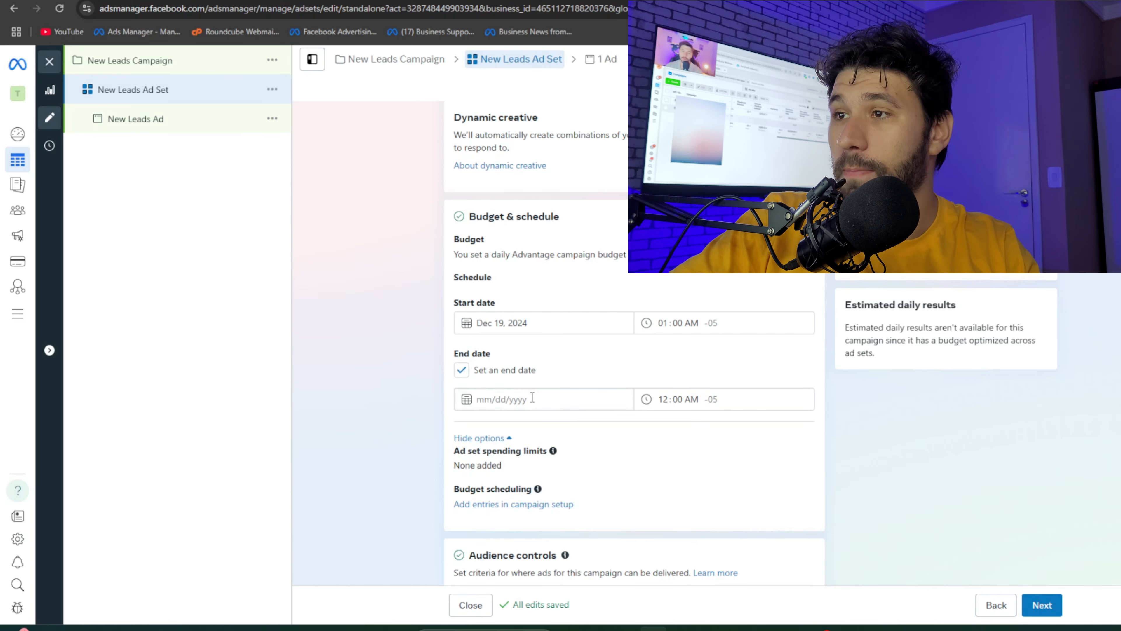
{"action": "scroll", "coordinate": [396, 403], "scroll_direction": "down", "scroll_amount": 3}
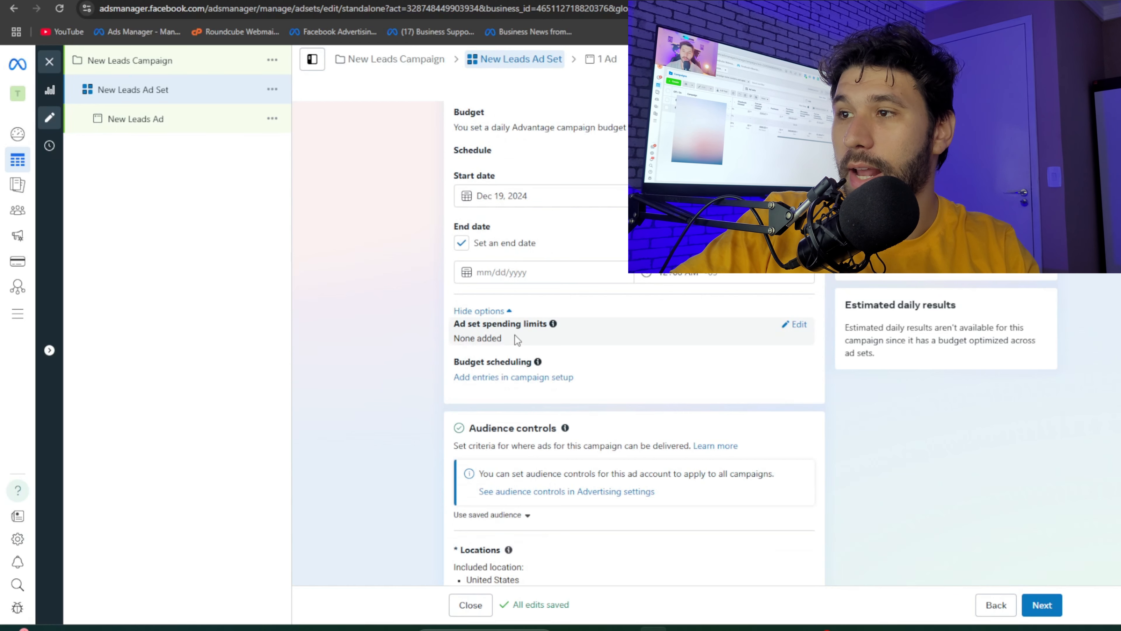
{"action": "left_click", "coordinate": [798, 326]}
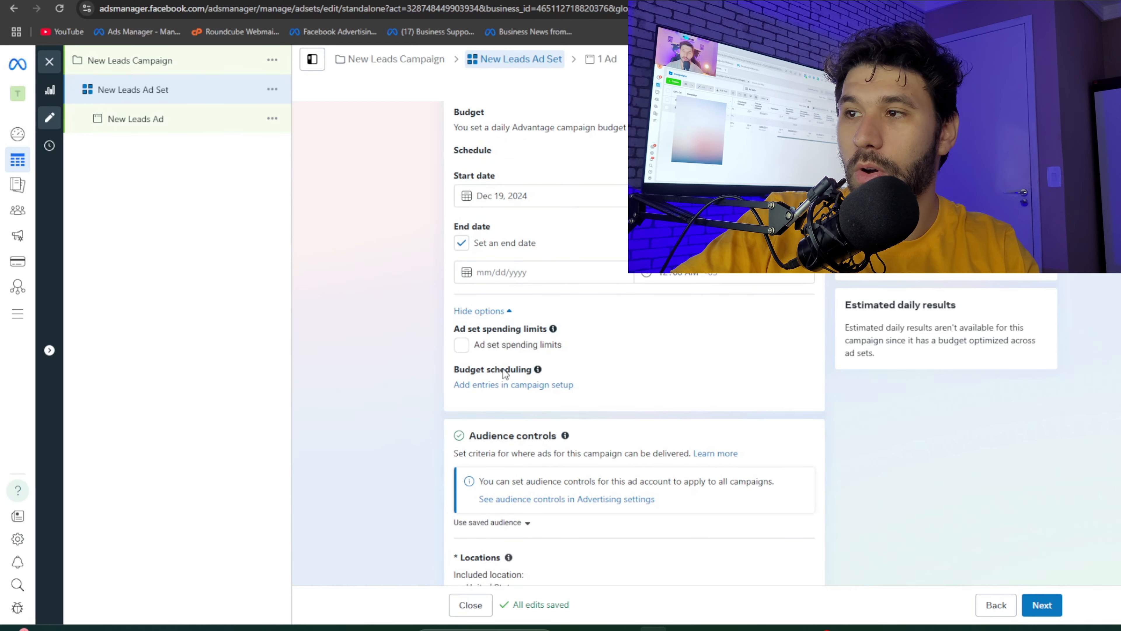
{"action": "left_click", "coordinate": [475, 344]}
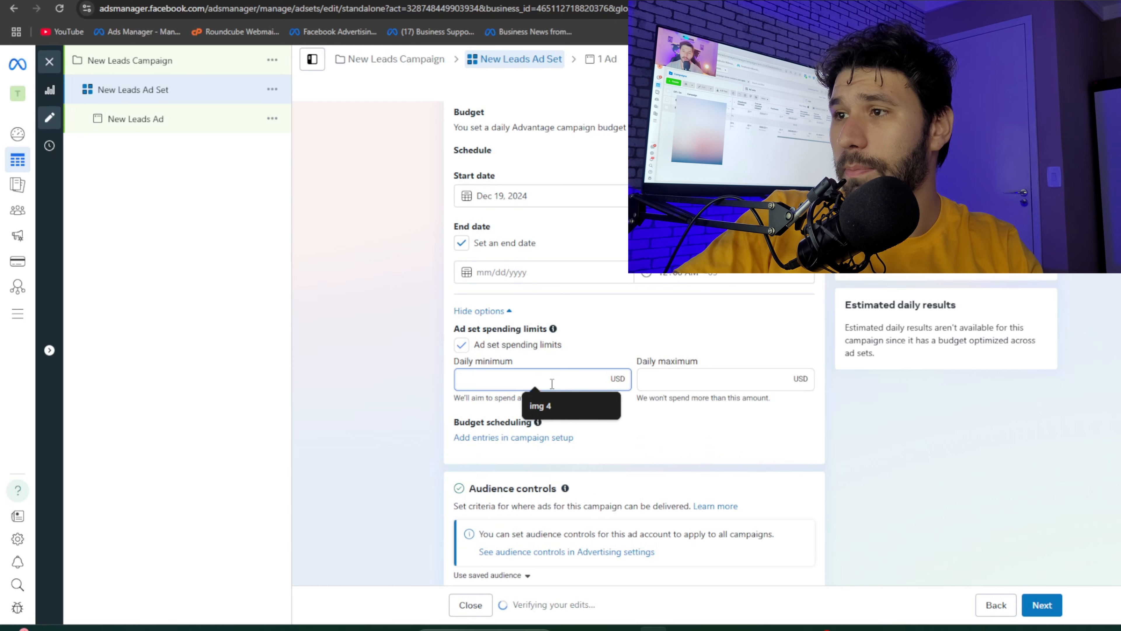
{"action": "type", "text": "10"}
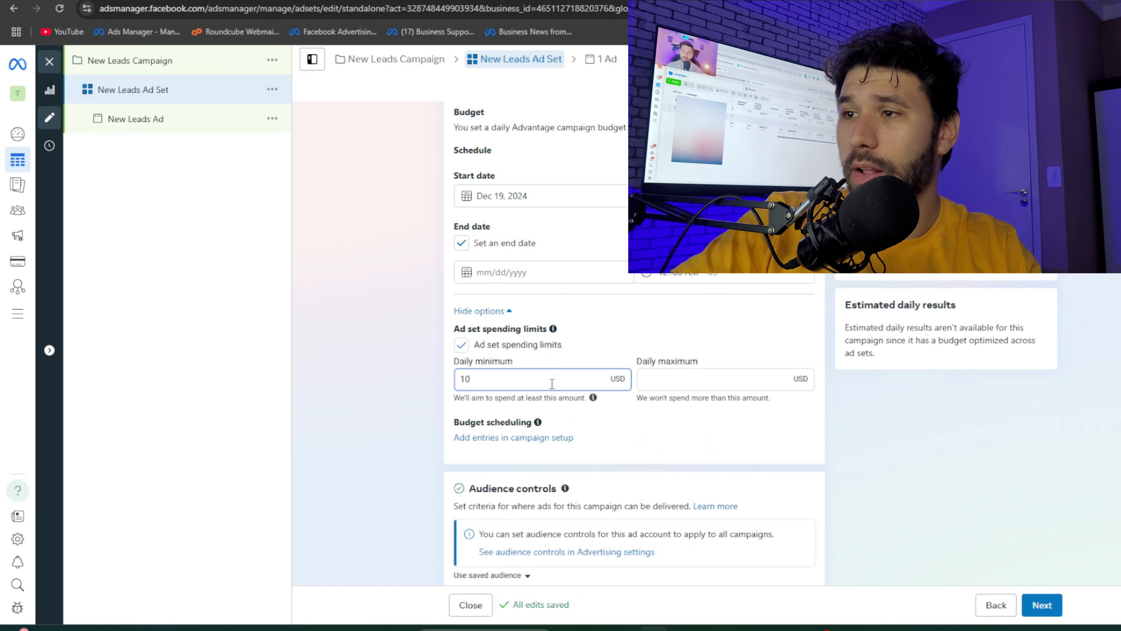
{"action": "left_click", "coordinate": [415, 354]}
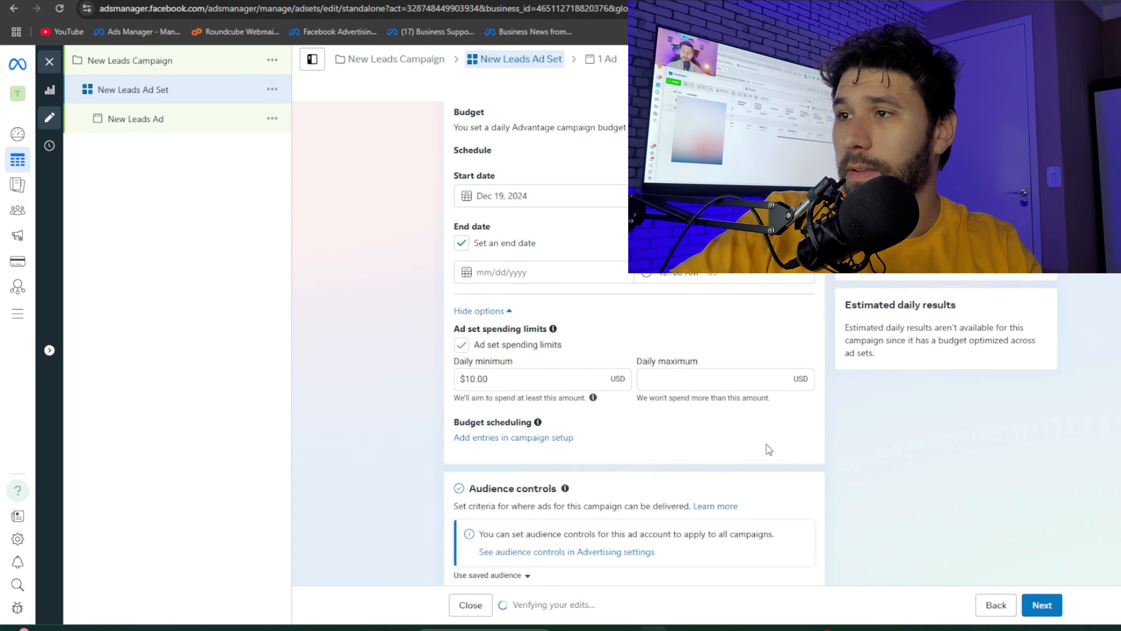
Switch the ad set from Advantage+ audience to the original audience options.
{"action": "scroll", "coordinate": [422, 407], "scroll_direction": "down", "scroll_amount": 1}
{"action": "scroll", "coordinate": [420, 402], "scroll_direction": "down", "scroll_amount": 4}
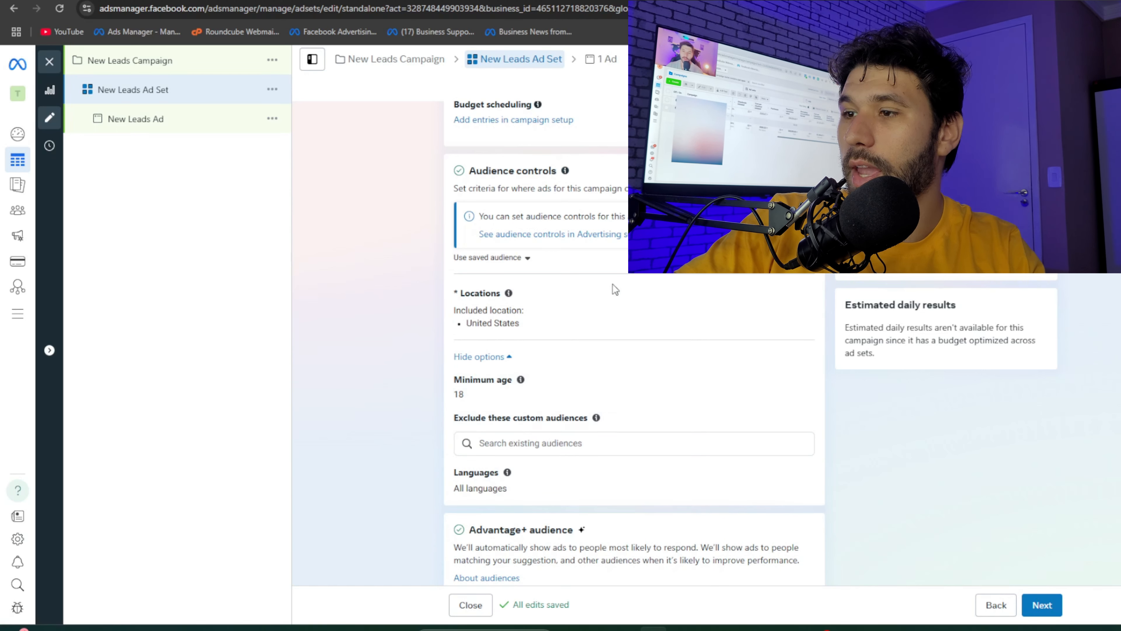
{"action": "scroll", "coordinate": [613, 286], "scroll_direction": "down", "scroll_amount": 1}
{"action": "scroll", "coordinate": [622, 304], "scroll_direction": "up", "scroll_amount": 1}
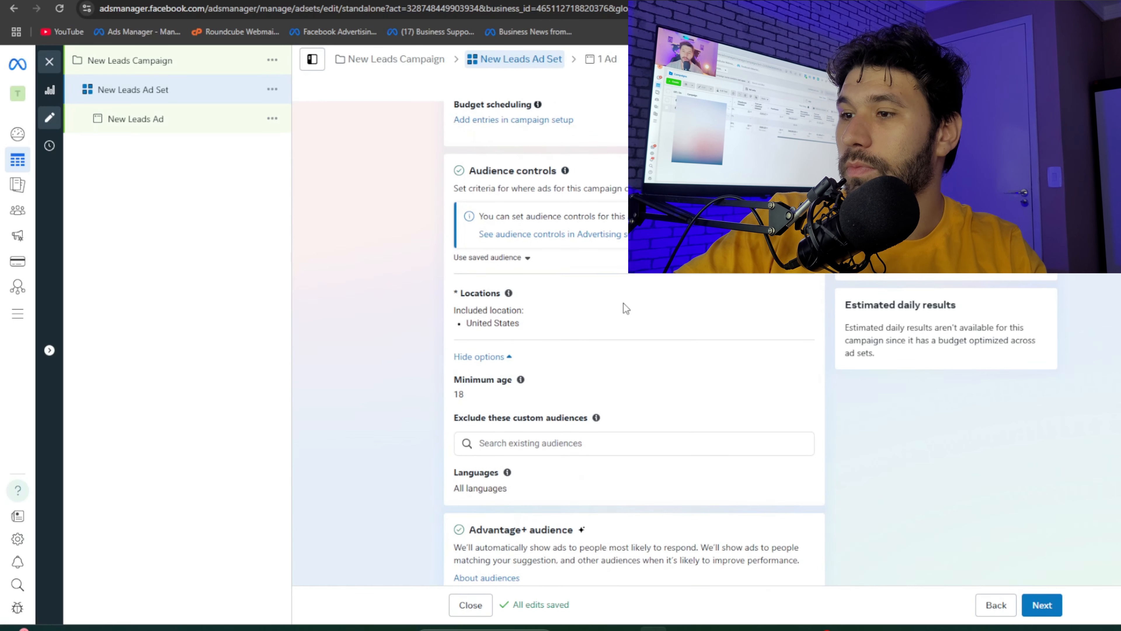
{"action": "scroll", "coordinate": [628, 311], "scroll_direction": "down", "scroll_amount": 2}
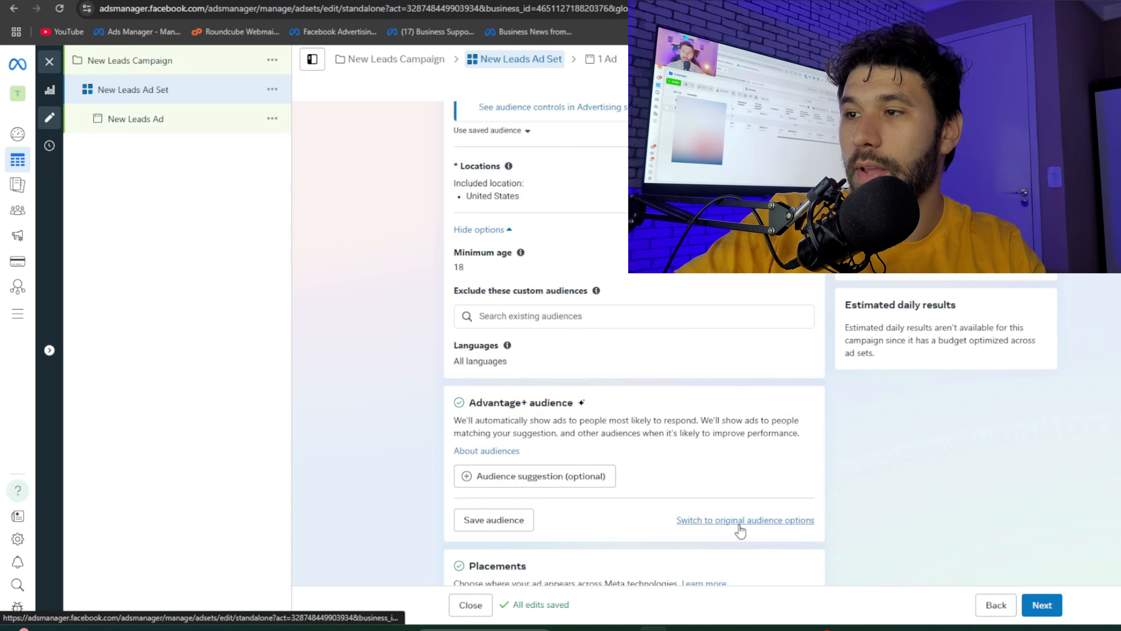
{"action": "left_click_drag", "start_coordinate": [509, 403], "coordinate": [537, 406]}
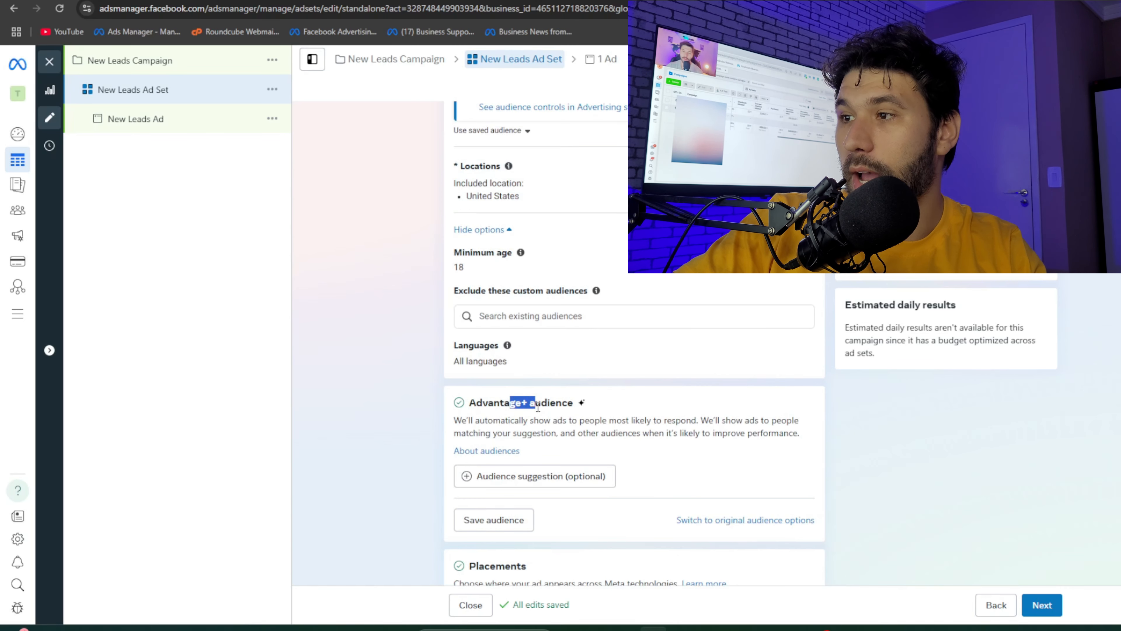
{"action": "scroll", "coordinate": [538, 407], "scroll_direction": "up", "scroll_amount": 2}
{"action": "scroll", "coordinate": [525, 333], "scroll_direction": "down", "scroll_amount": 3}
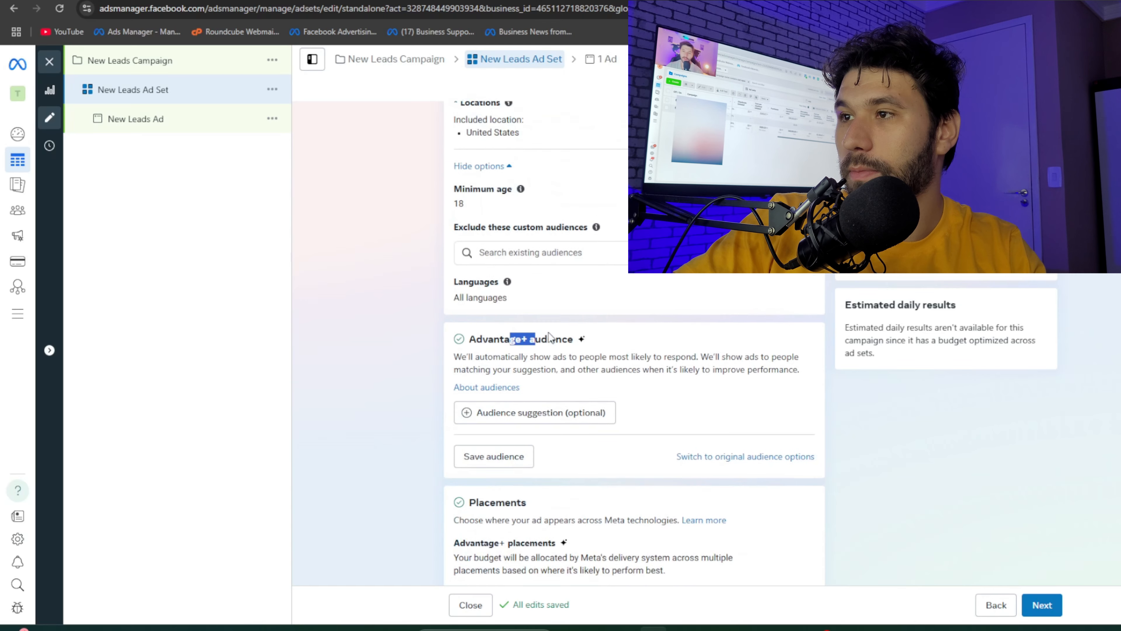
{"action": "left_click", "coordinate": [703, 459]}
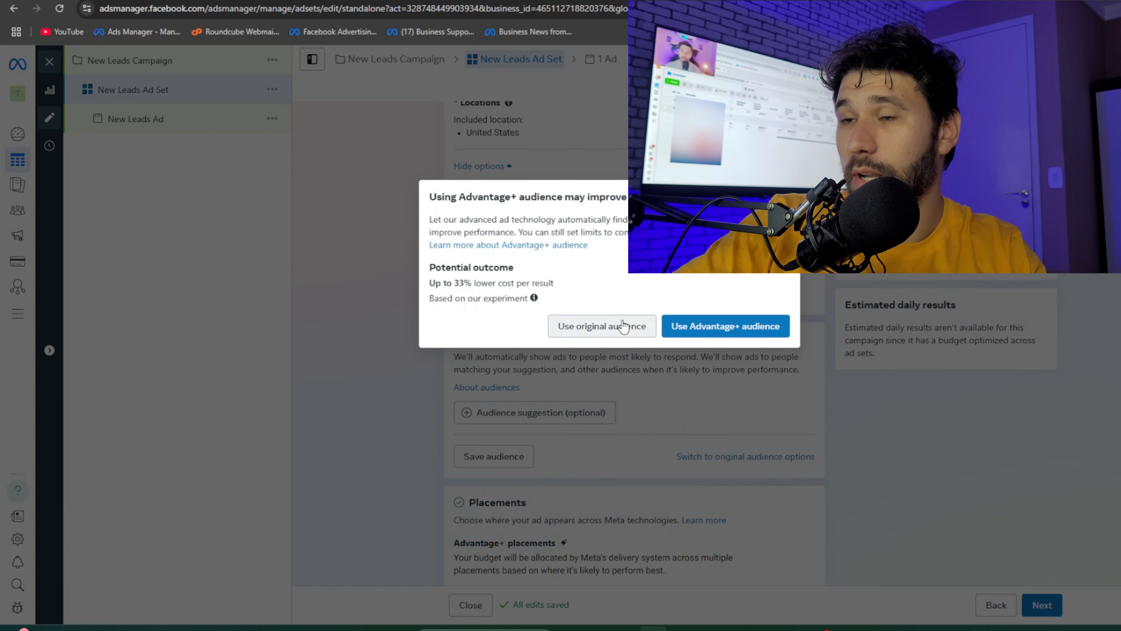
{"action": "left_click", "coordinate": [623, 326]}
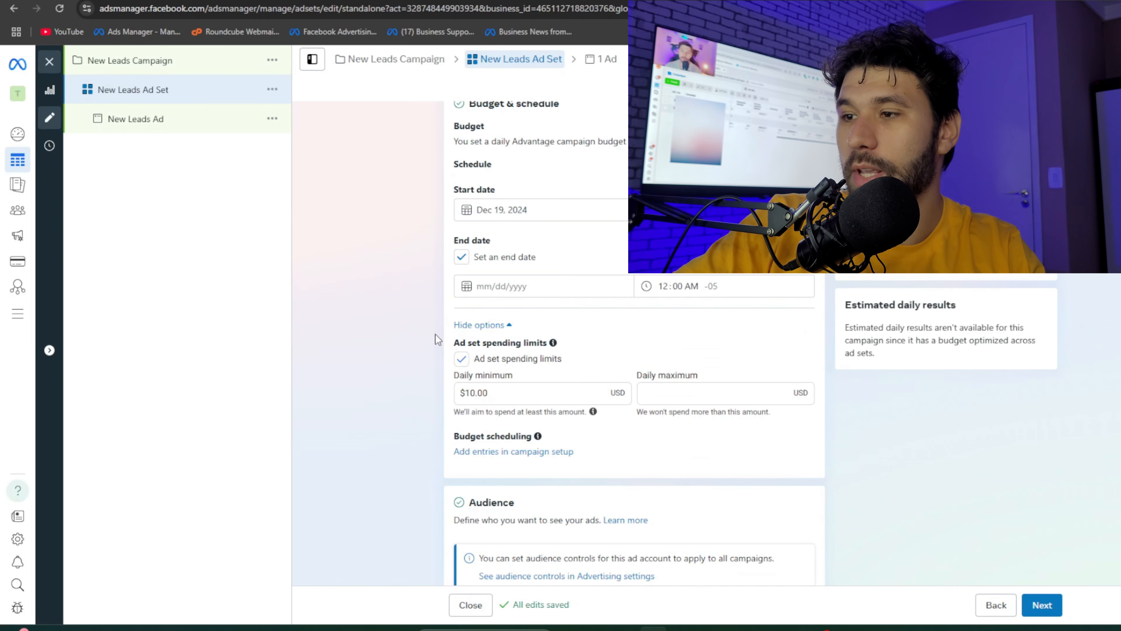
Open the age and gender settings of the new audience for editing.
{"action": "scroll", "coordinate": [424, 327], "scroll_direction": "down", "scroll_amount": 6}
{"action": "scroll", "coordinate": [419, 344], "scroll_direction": "down", "scroll_amount": 2}
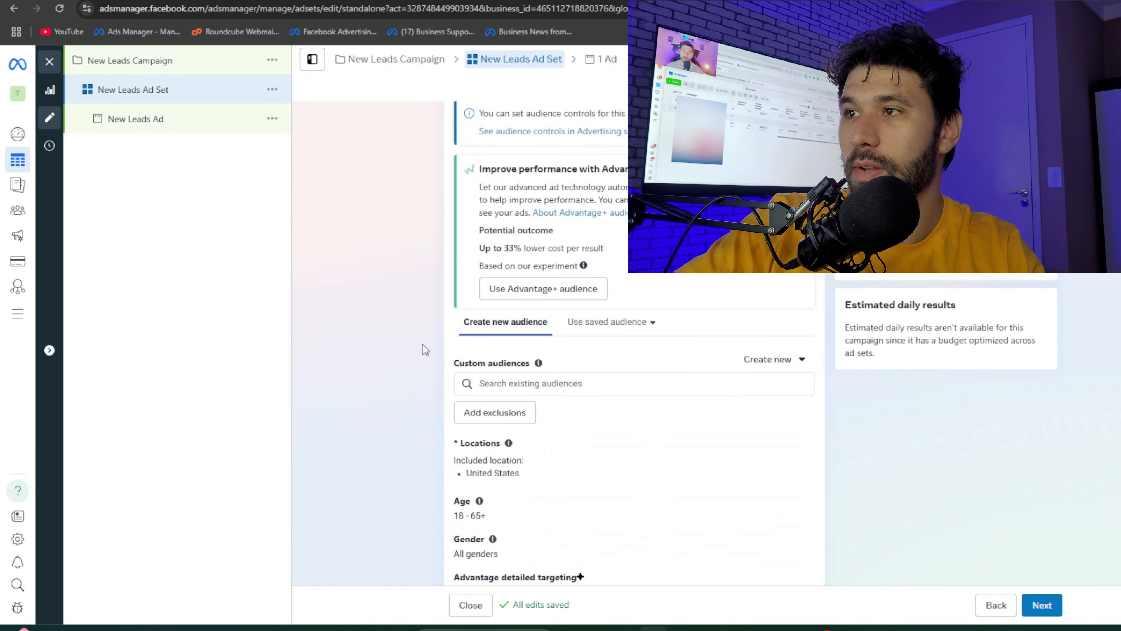
{"action": "scroll", "coordinate": [443, 340], "scroll_direction": "up", "scroll_amount": 1}
{"action": "left_click_drag", "start_coordinate": [506, 247], "coordinate": [479, 318]}
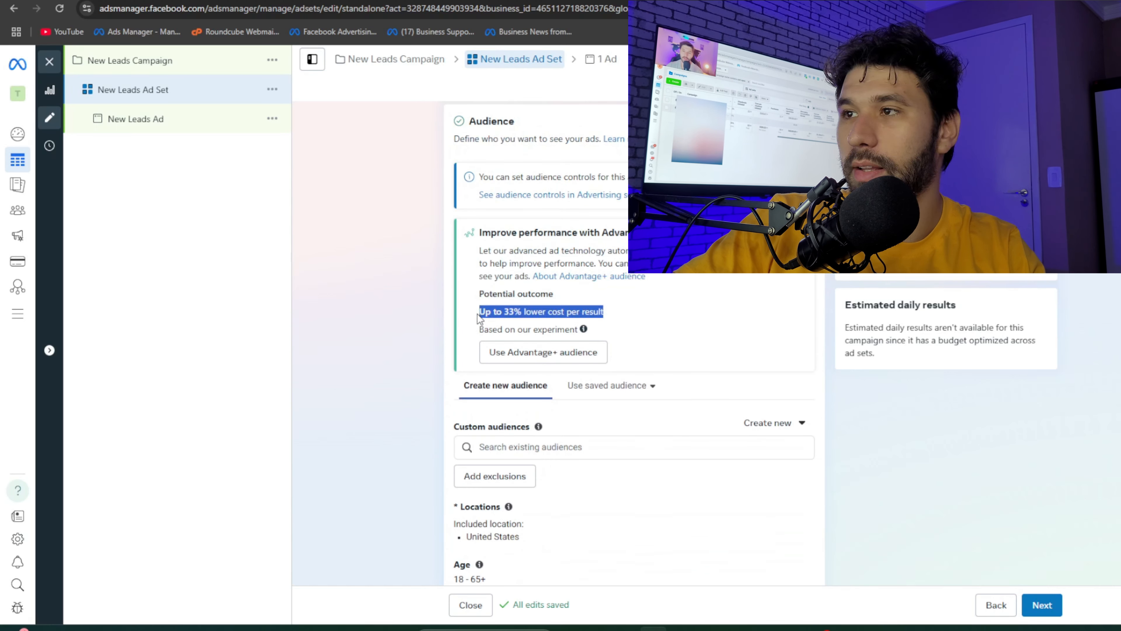
{"action": "left_click_drag", "start_coordinate": [498, 250], "coordinate": [515, 276]}
{"action": "left_click_drag", "start_coordinate": [545, 227], "coordinate": [624, 267]}
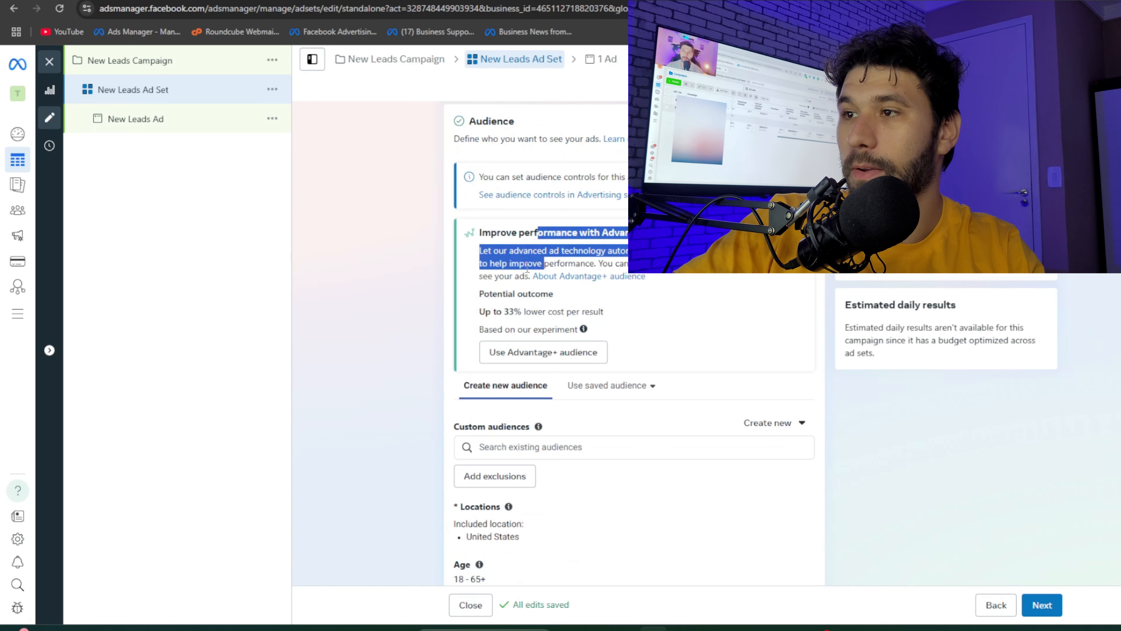
{"action": "scroll", "coordinate": [426, 316], "scroll_direction": "down", "scroll_amount": 4}
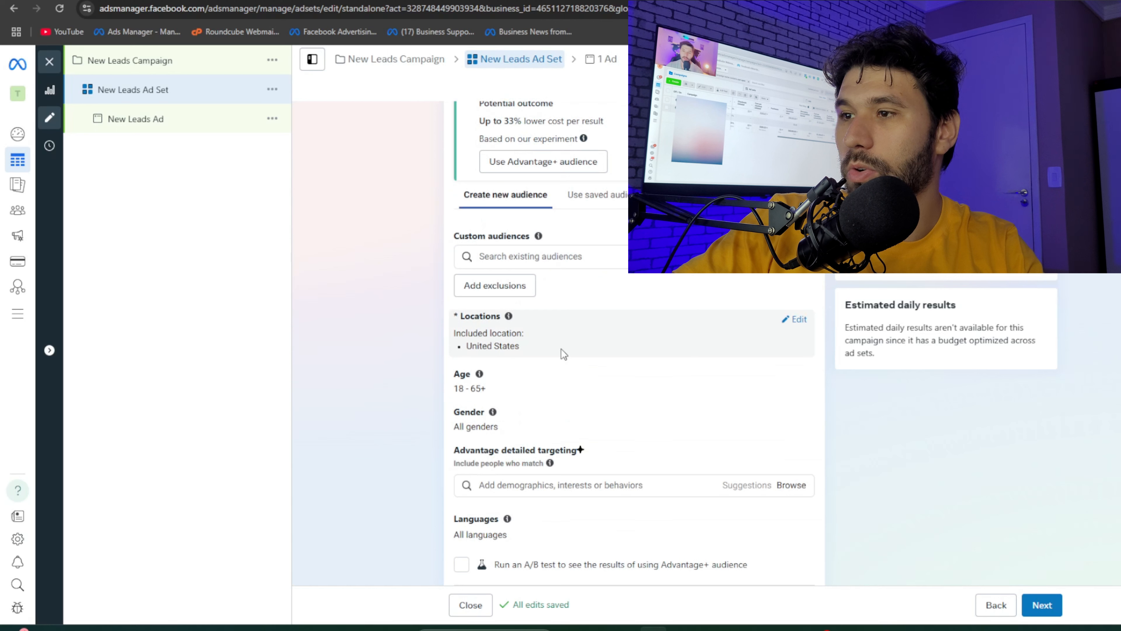
{"action": "left_click", "coordinate": [798, 375]}
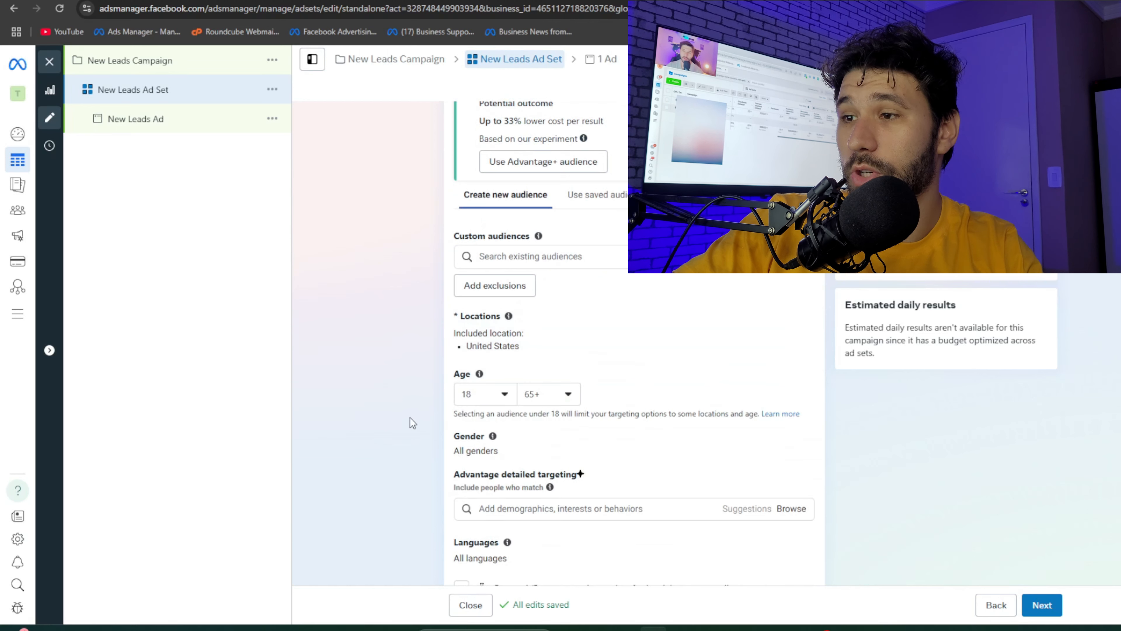
{"action": "left_click", "coordinate": [801, 438]}
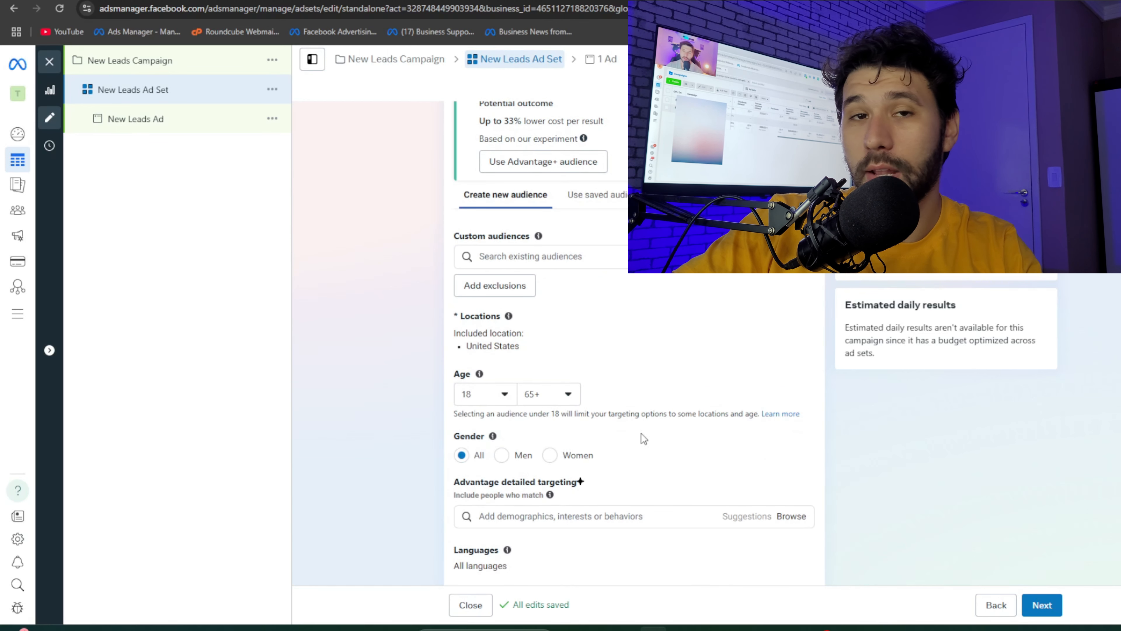
Search the Advantage detailed targeting options for "food" without adding any interest.
{"action": "scroll", "coordinate": [423, 365], "scroll_direction": "down", "scroll_amount": 3}
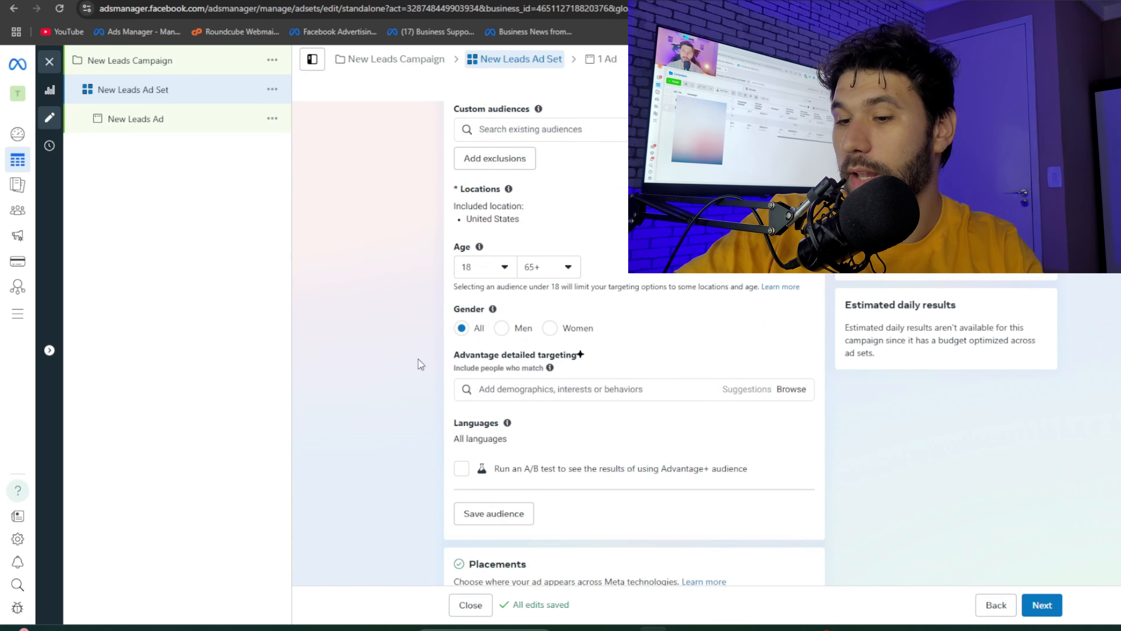
{"action": "left_click", "coordinate": [538, 391]}
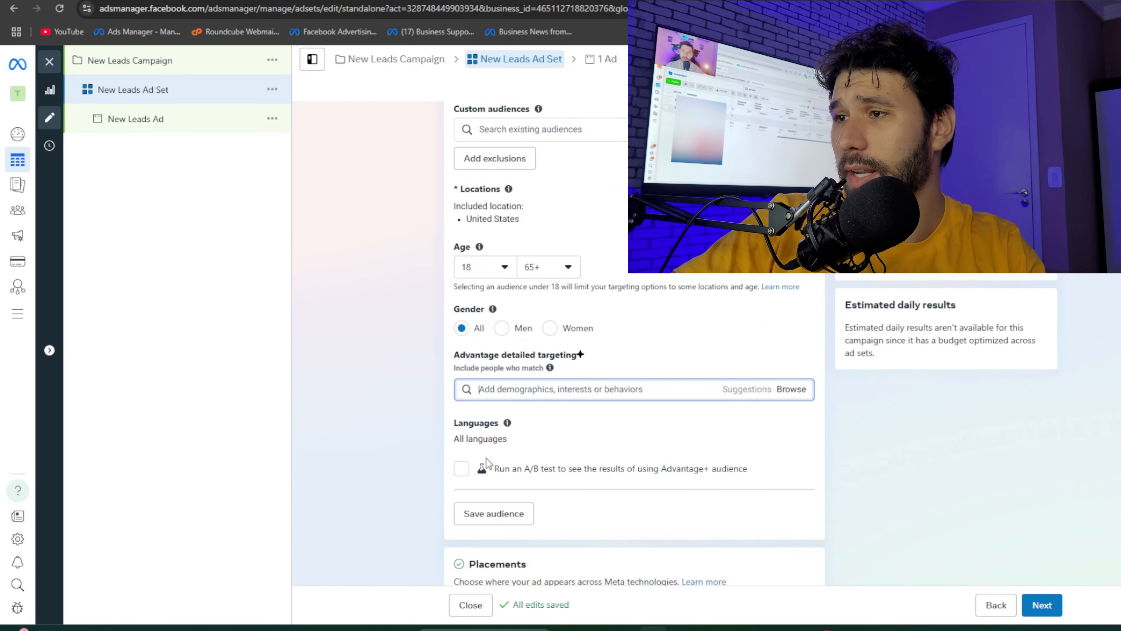
{"action": "type", "text": "food"}
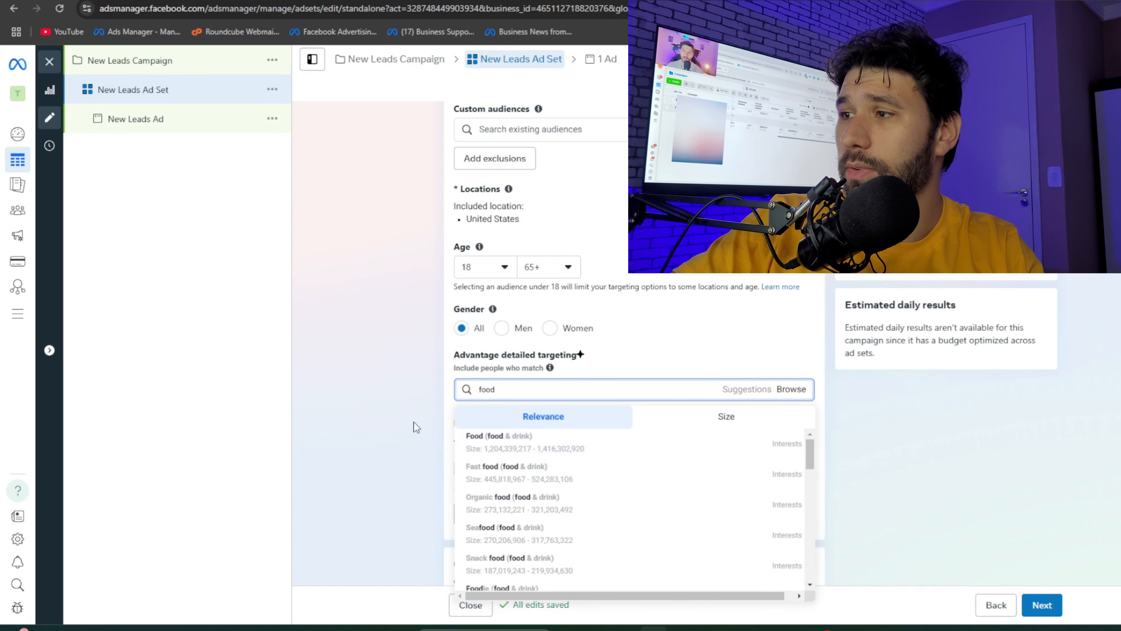
{"action": "left_click", "coordinate": [380, 464]}
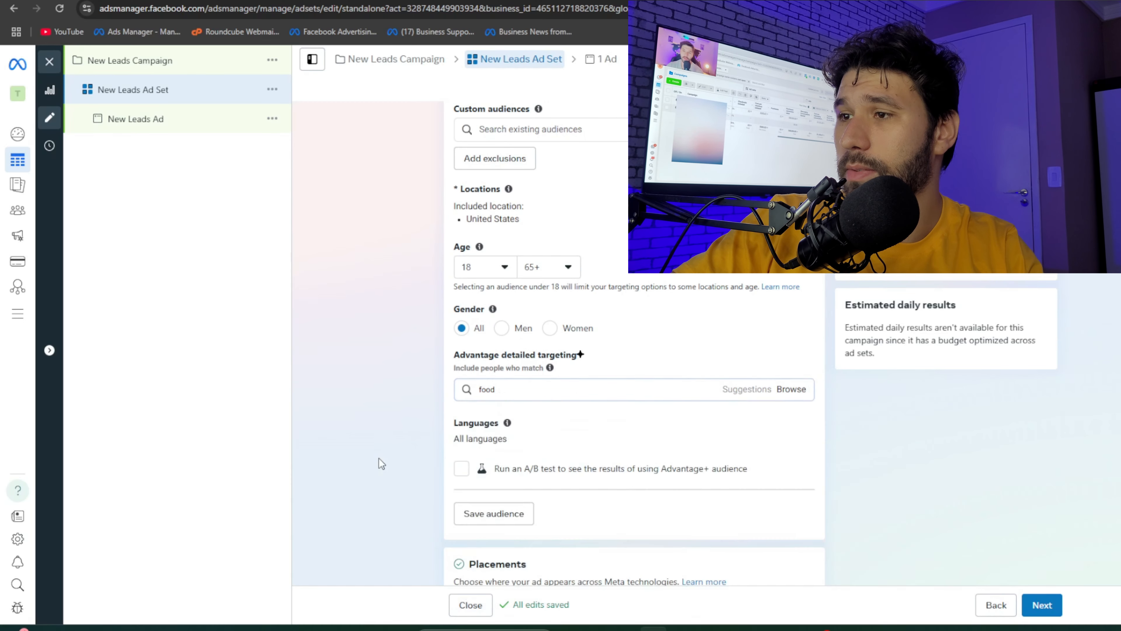
Browse the Demographics and Interests categories available for detailed targeting.
{"action": "left_click", "coordinate": [790, 390]}
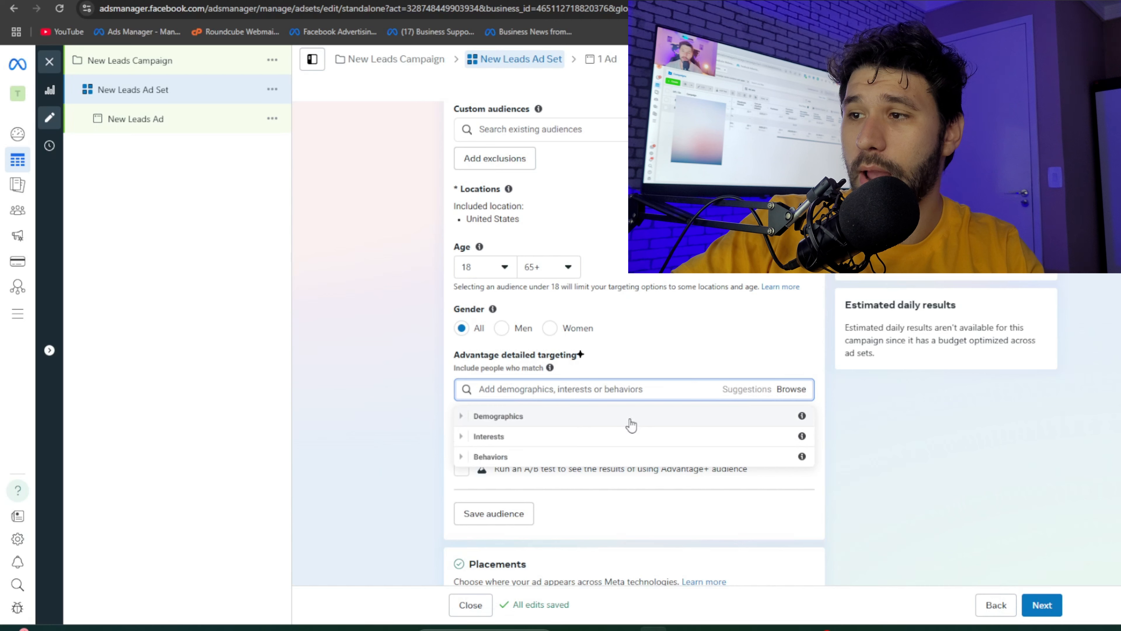
{"action": "left_click", "coordinate": [461, 416]}
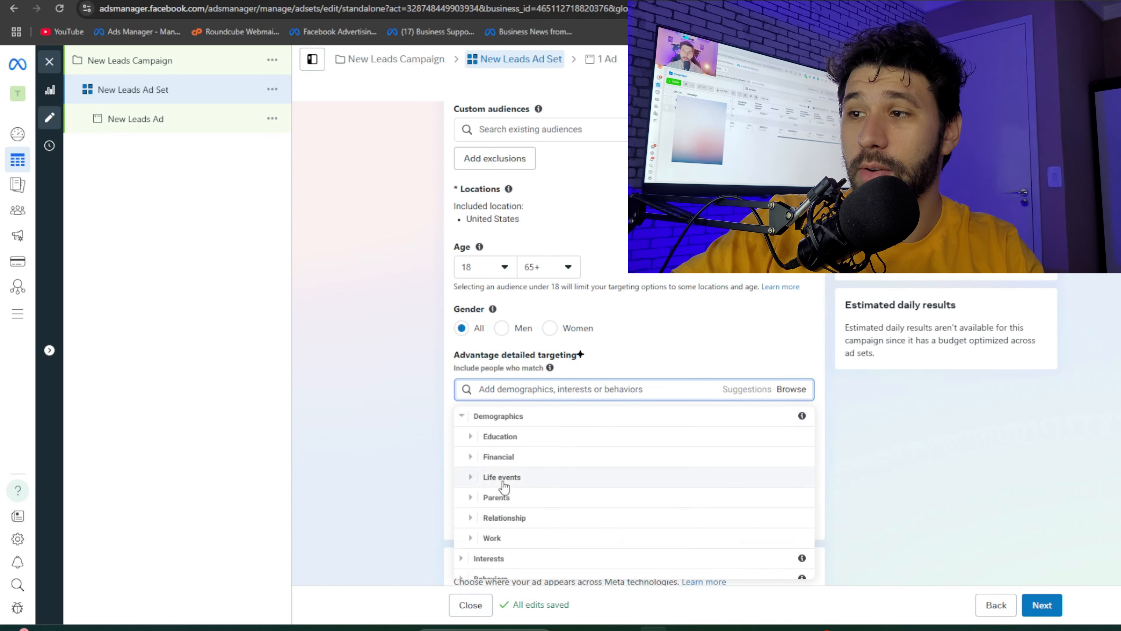
{"action": "left_click", "coordinate": [463, 421]}
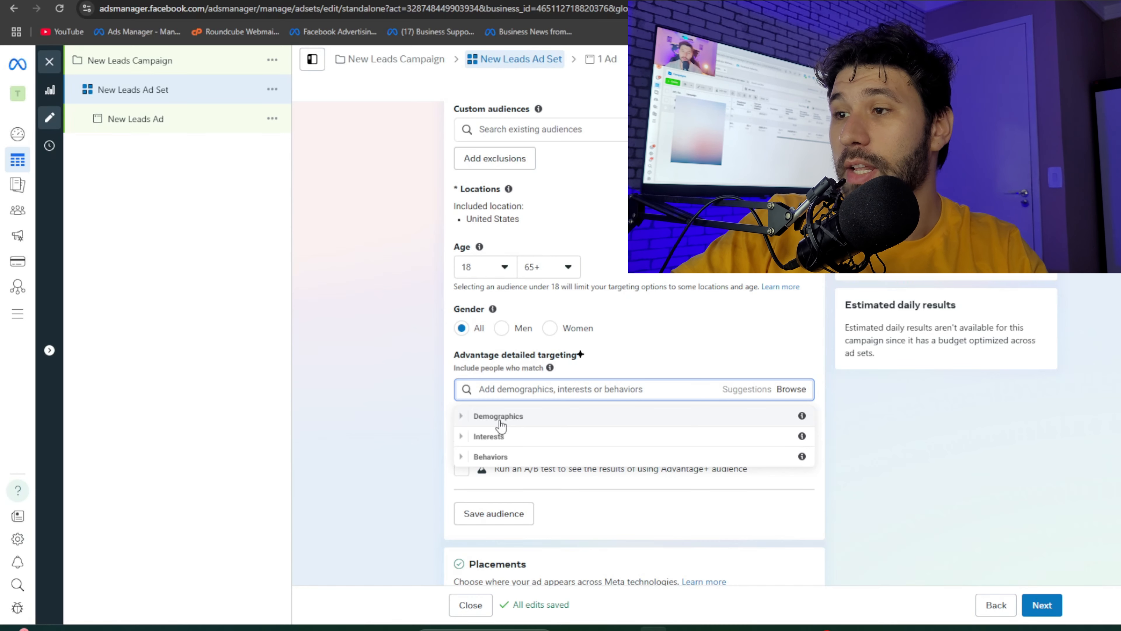
{"action": "left_click", "coordinate": [461, 437]}
{"action": "scroll", "coordinate": [495, 441], "scroll_direction": "down", "scroll_amount": 1}
{"action": "scroll", "coordinate": [498, 440], "scroll_direction": "up", "scroll_amount": 1}
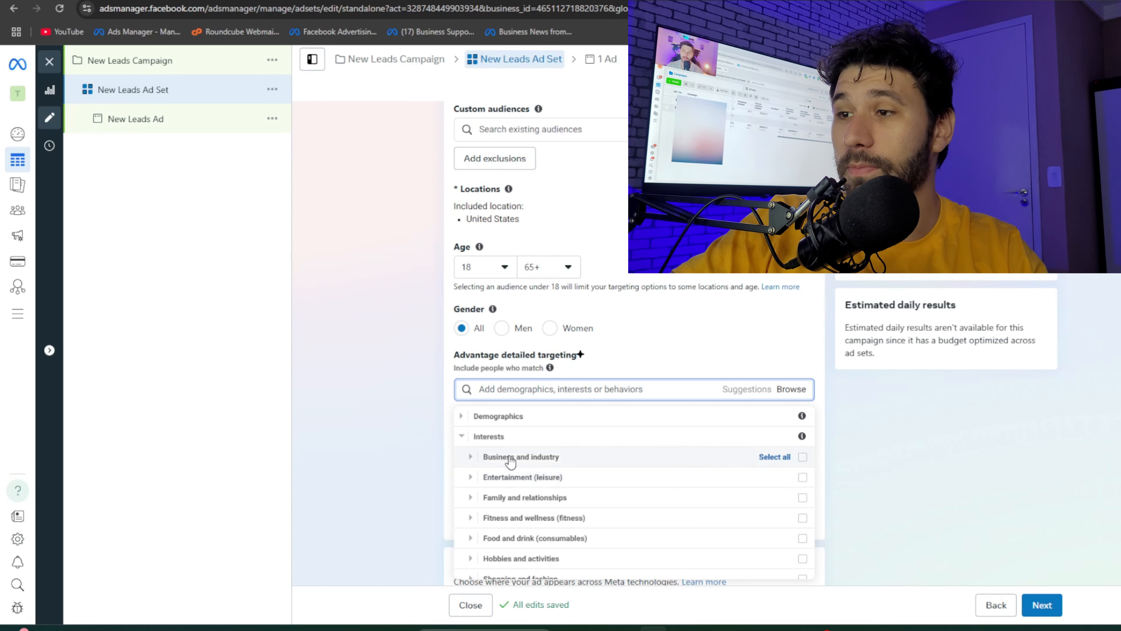
{"action": "left_click", "coordinate": [462, 438]}
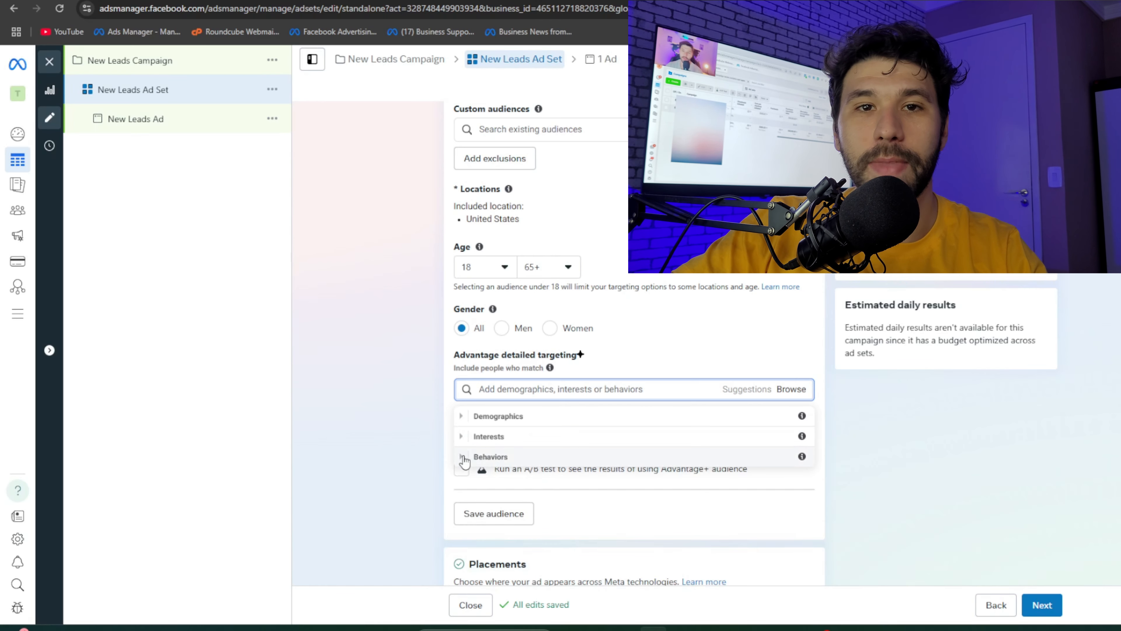
Examine the Behaviors targeting categories, including Mobile Device User, Consumer Classification and Digital Activities, and close the category list.
{"action": "left_click", "coordinate": [462, 456]}
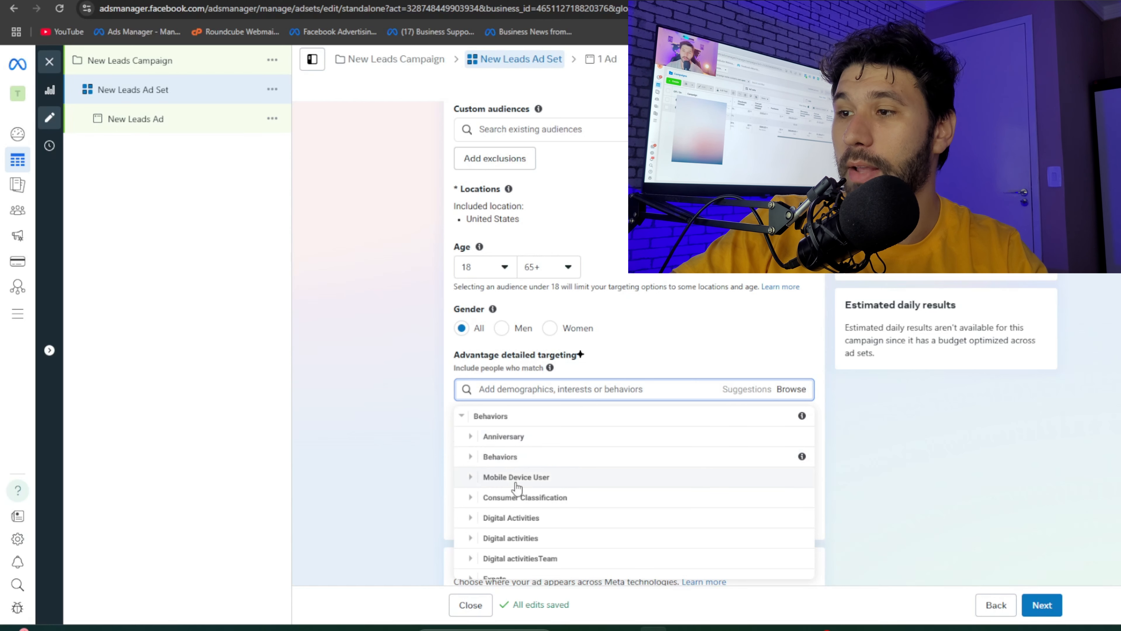
{"action": "left_click", "coordinate": [470, 477]}
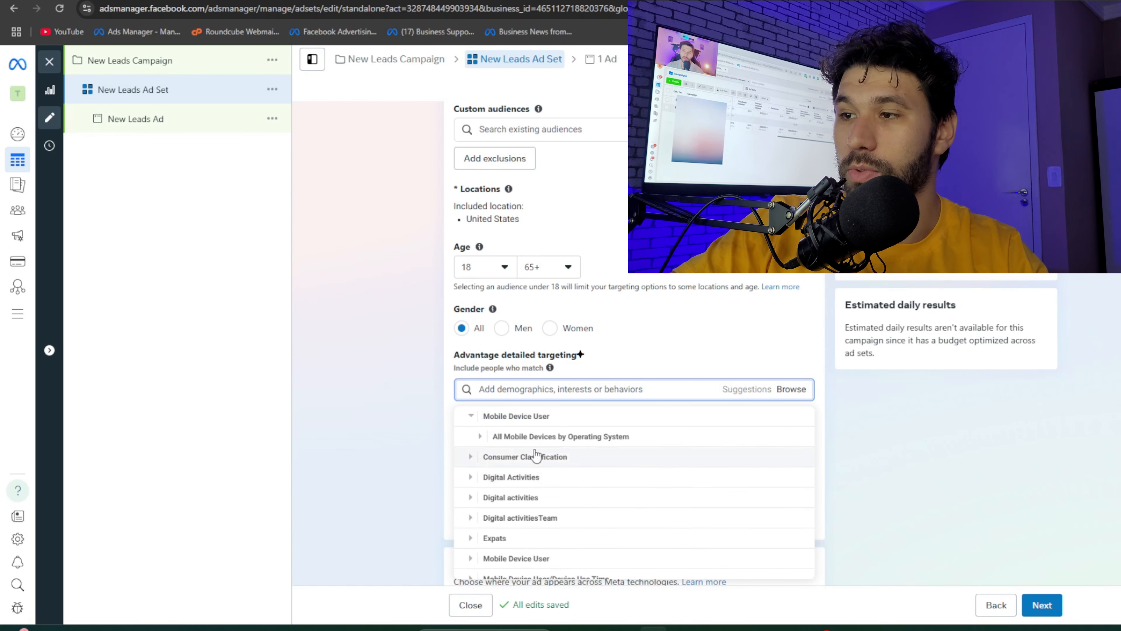
{"action": "left_click", "coordinate": [470, 456]}
{"action": "left_click", "coordinate": [470, 416]}
{"action": "left_click", "coordinate": [469, 518]}
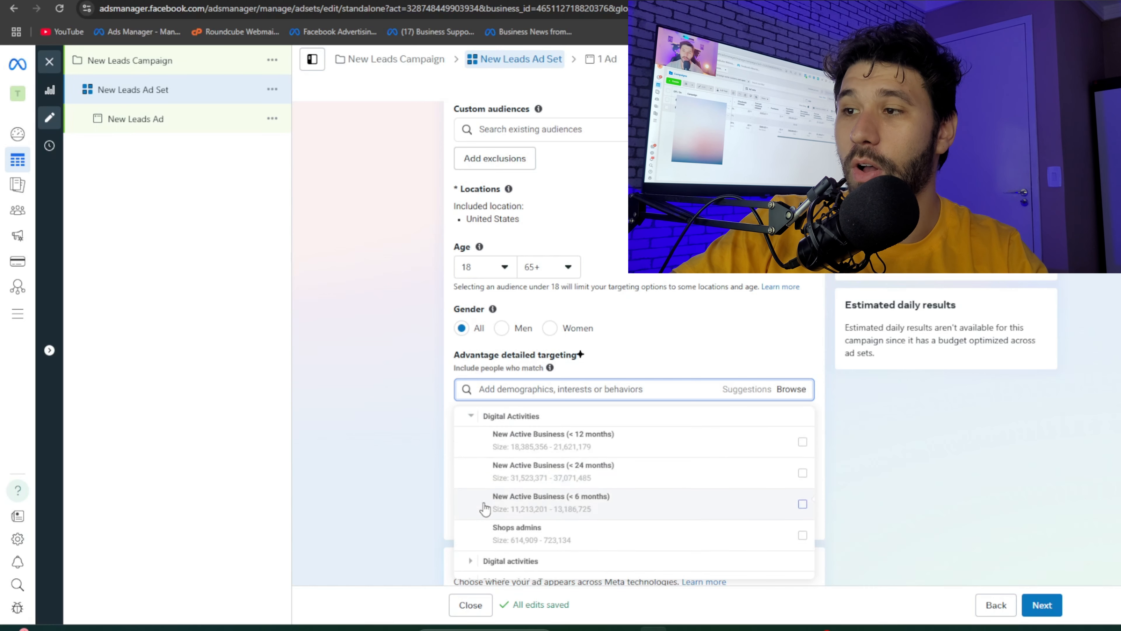
{"action": "left_click", "coordinate": [471, 416]}
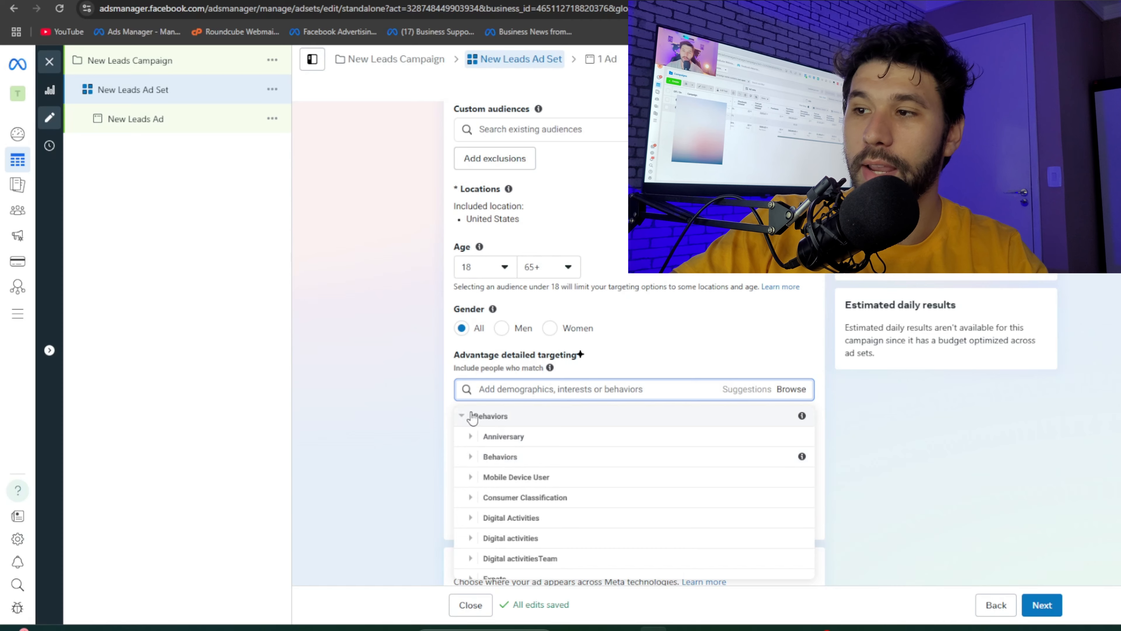
{"action": "left_click", "coordinate": [471, 416]}
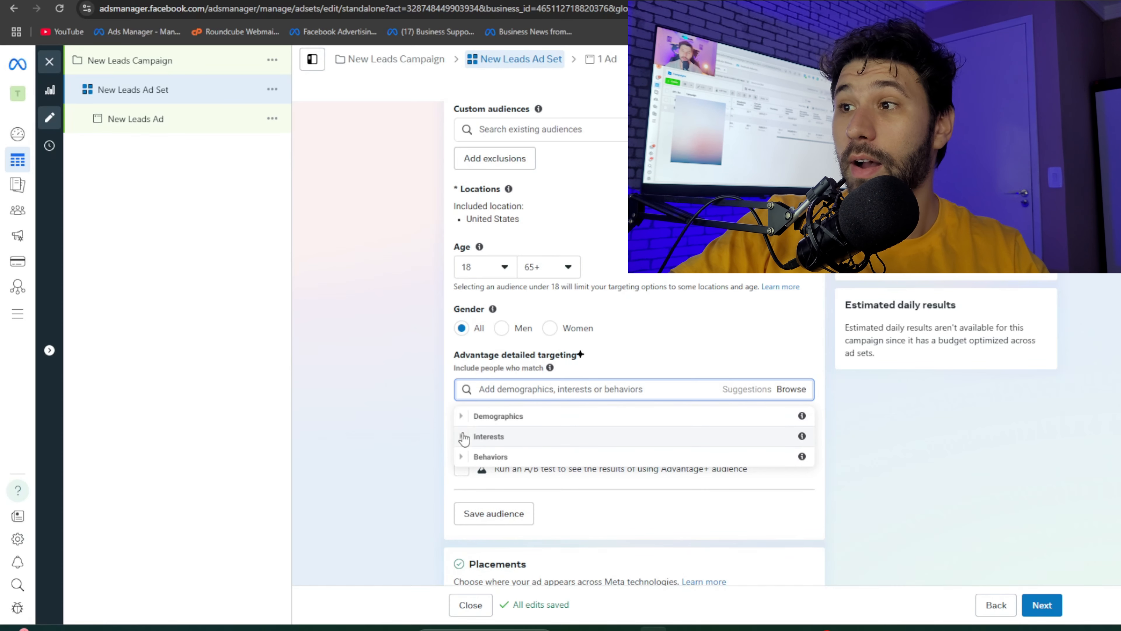
{"action": "left_click", "coordinate": [421, 405]}
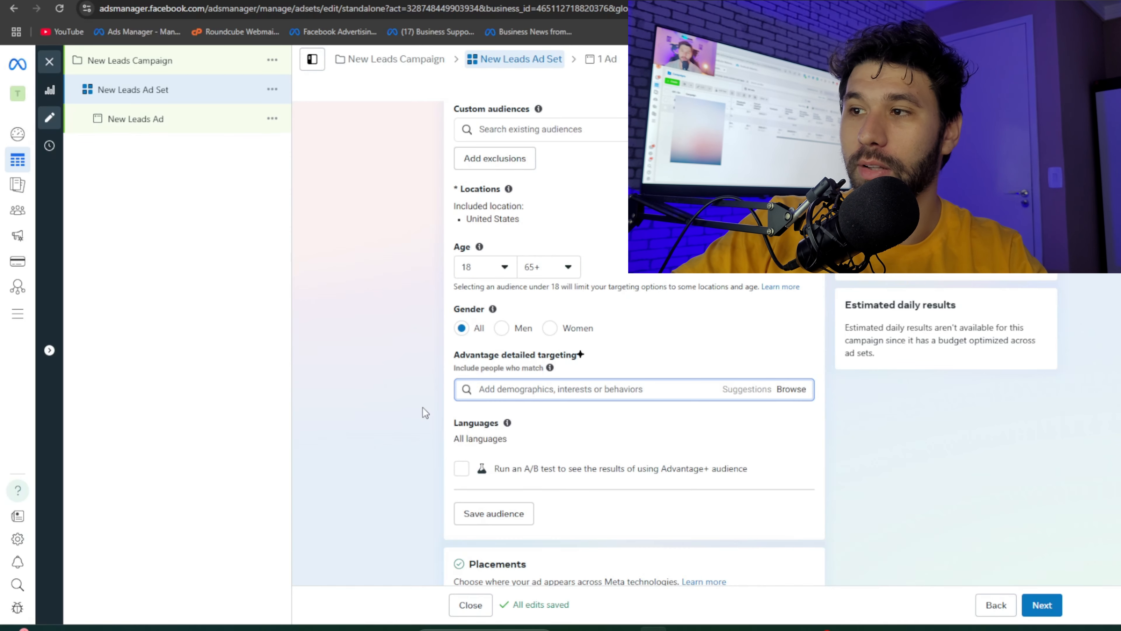
Check the custom audiences search field of the new audience without adding any audience.
{"action": "scroll", "coordinate": [422, 407], "scroll_direction": "up", "scroll_amount": 5}
{"action": "left_click", "coordinate": [529, 384]}
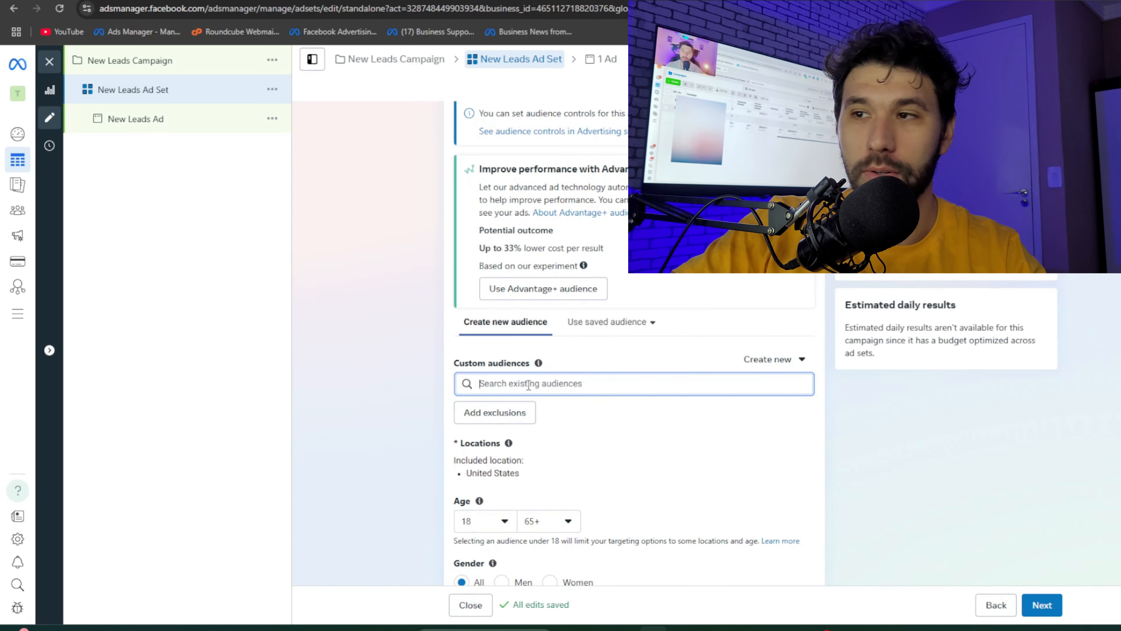
{"action": "left_click", "coordinate": [396, 390]}
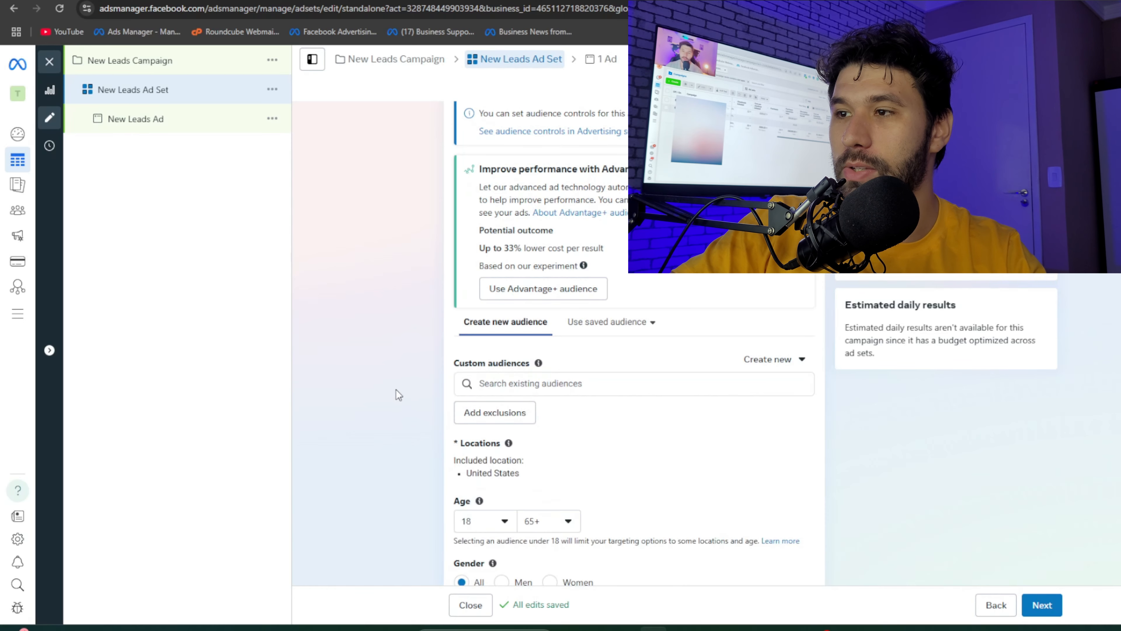
Expand the additional placement options, keep Advantage+ placements, and continue to the New Leads Ad settings.
{"action": "scroll", "coordinate": [416, 409], "scroll_direction": "down", "scroll_amount": 7}
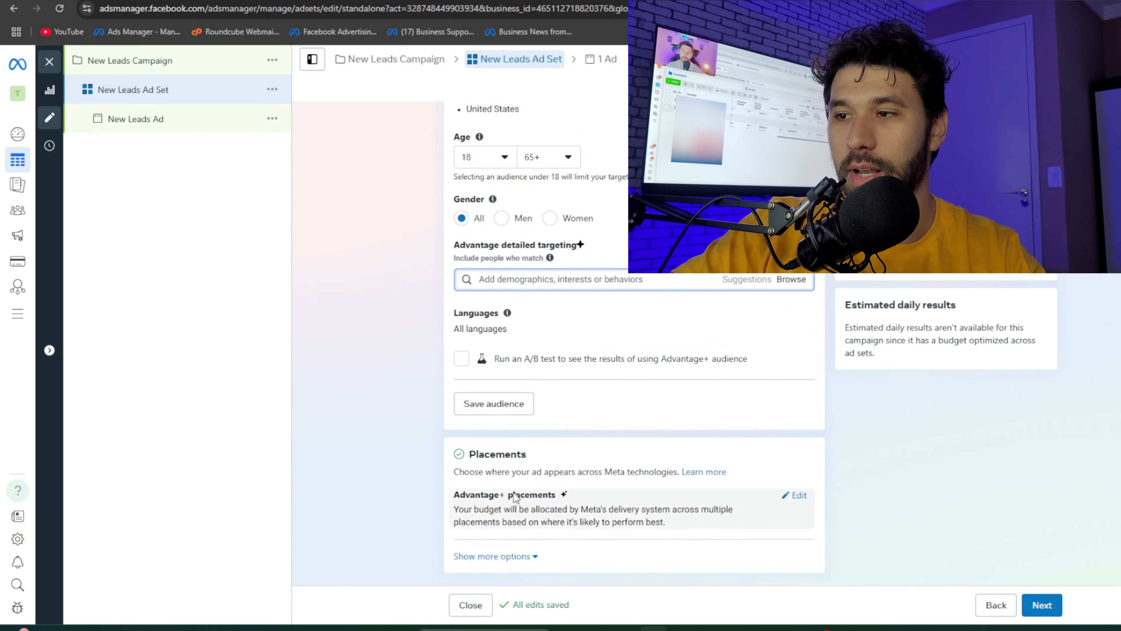
{"action": "left_click_drag", "start_coordinate": [457, 498], "coordinate": [538, 504]}
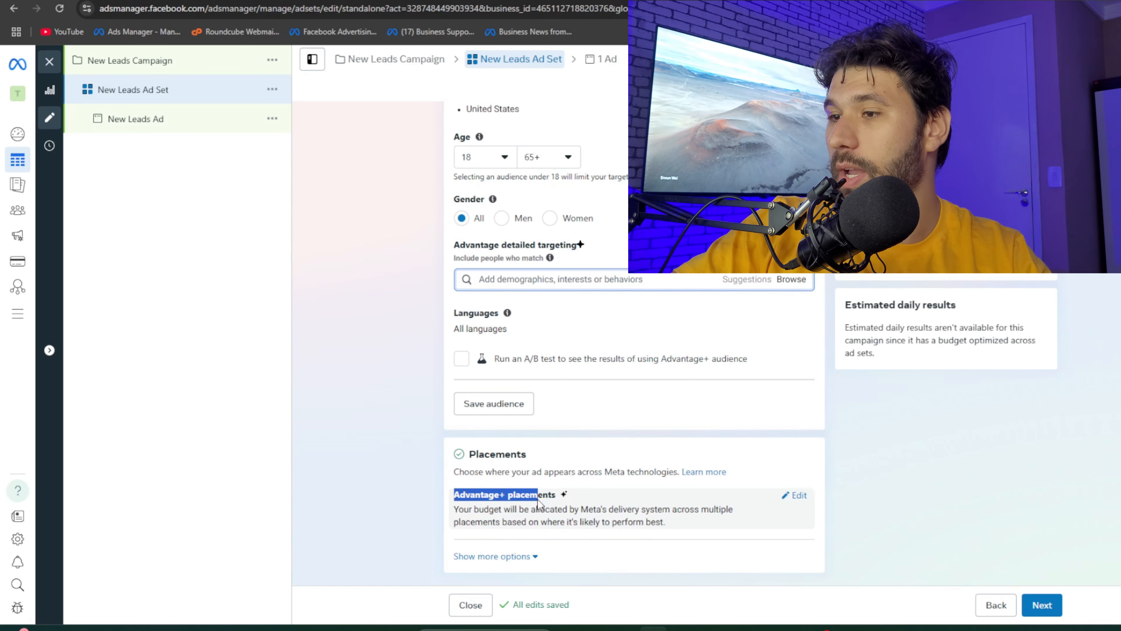
{"action": "left_click", "coordinate": [514, 556]}
{"action": "scroll", "coordinate": [618, 420], "scroll_direction": "down", "scroll_amount": 5}
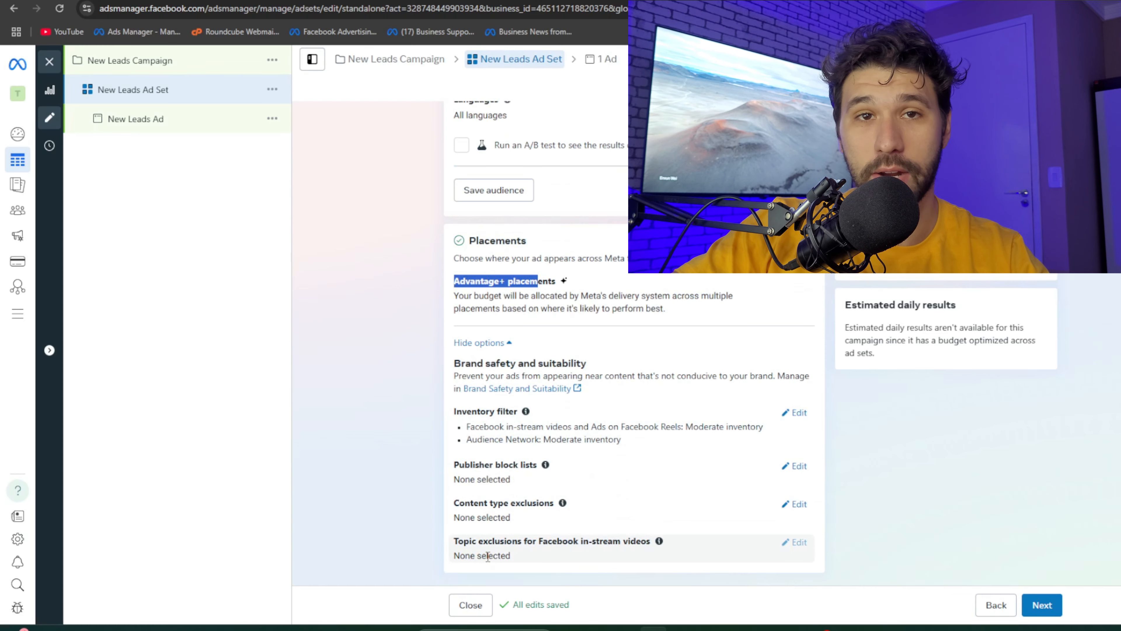
{"action": "left_click_drag", "start_coordinate": [479, 241], "coordinate": [529, 241]}
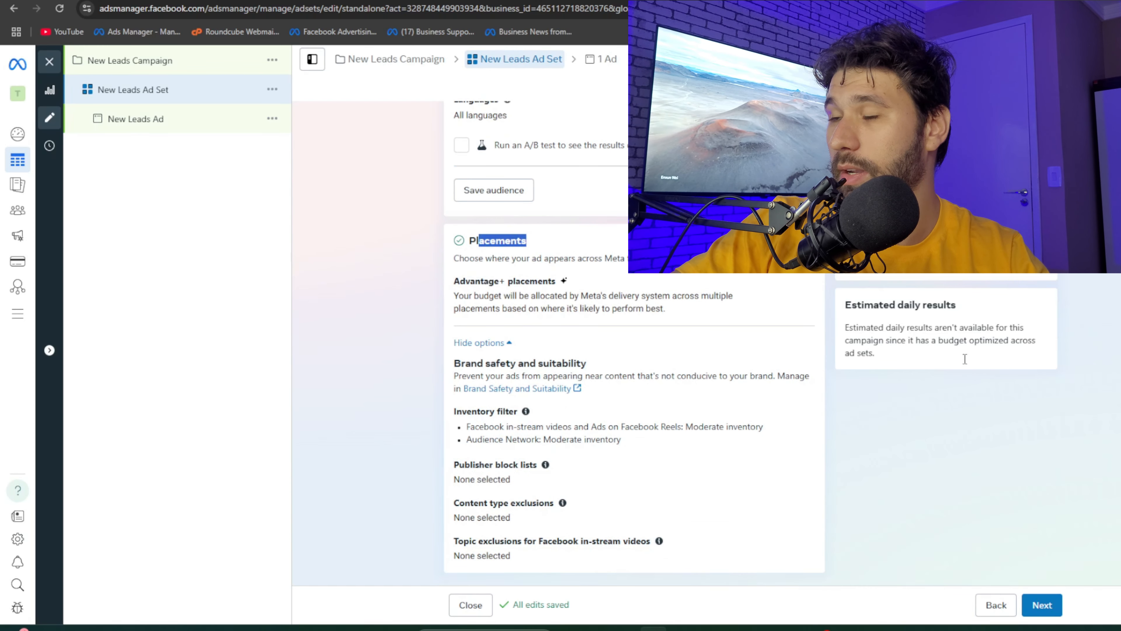
{"action": "left_click", "coordinate": [1041, 604]}
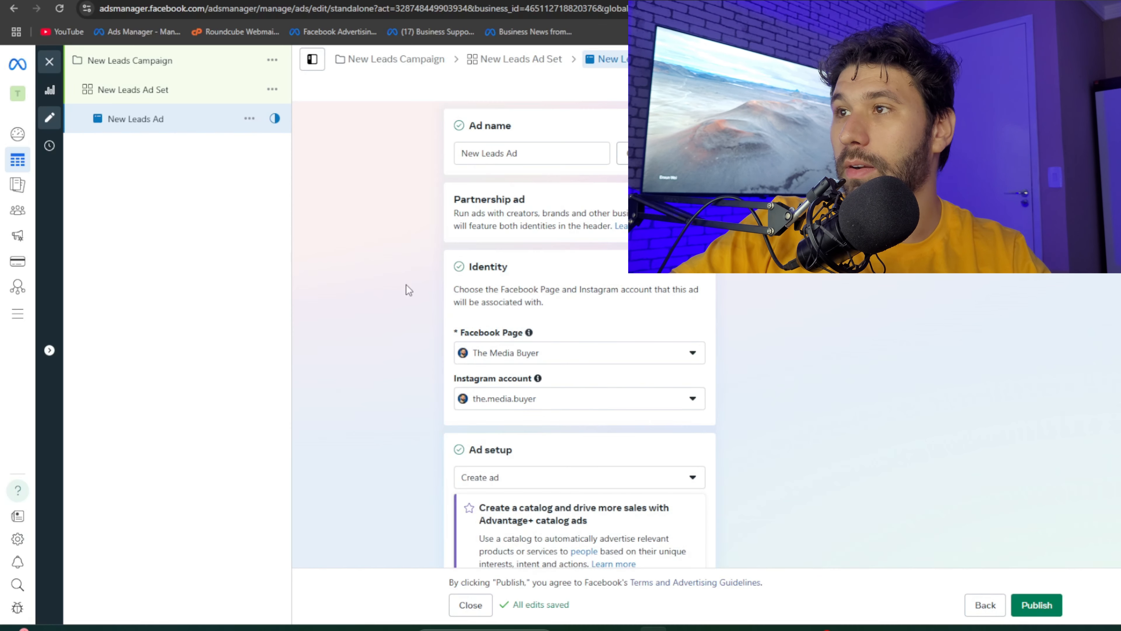
Examine the ad setup settings, including the setup method, creative source, format and multi-advertiser options.
{"action": "scroll", "coordinate": [384, 292], "scroll_direction": "down", "scroll_amount": 5}
{"action": "left_click", "coordinate": [545, 226]}
{"action": "left_click", "coordinate": [545, 228]}
{"action": "scroll", "coordinate": [551, 281], "scroll_direction": "down", "scroll_amount": 4}
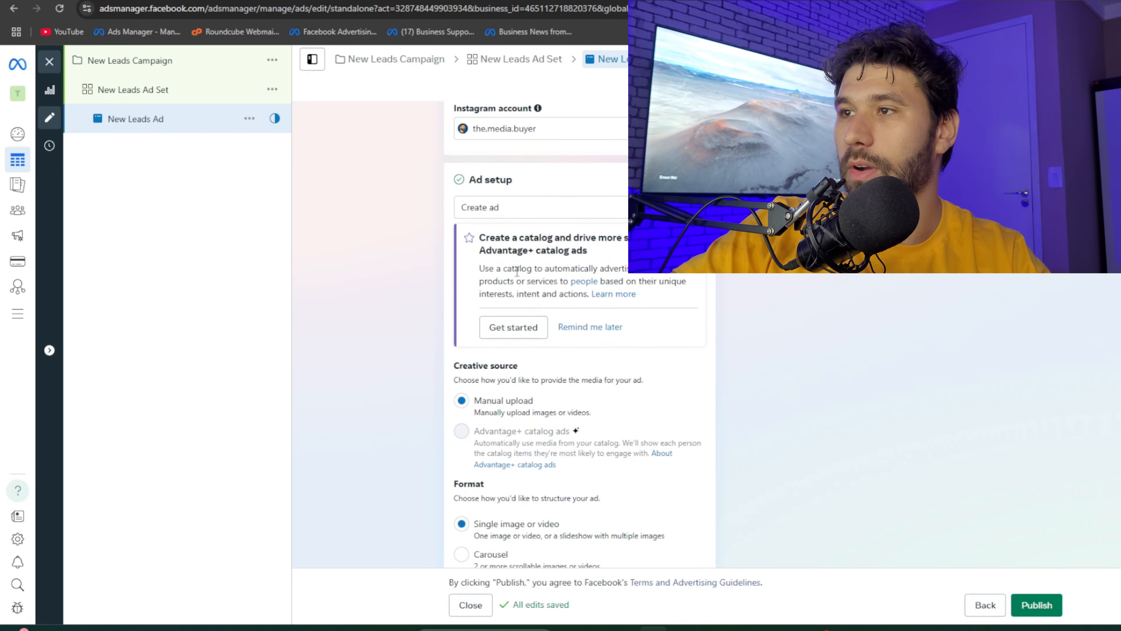
{"action": "scroll", "coordinate": [431, 328], "scroll_direction": "up", "scroll_amount": 5}
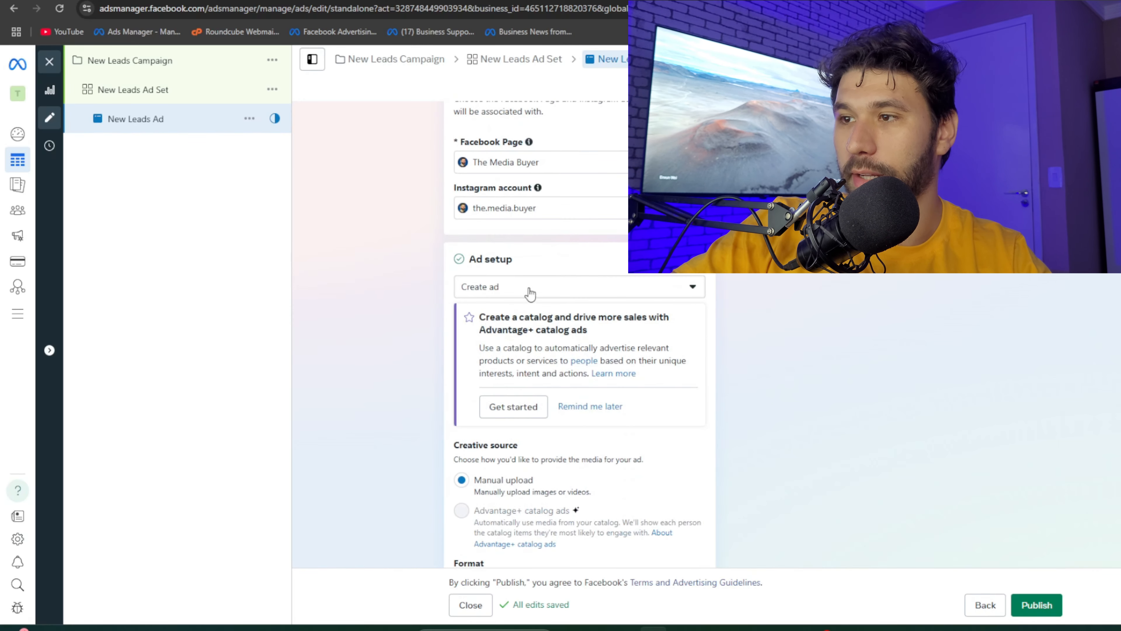
{"action": "scroll", "coordinate": [529, 312], "scroll_direction": "down", "scroll_amount": 6}
{"action": "scroll", "coordinate": [545, 337], "scroll_direction": "down", "scroll_amount": 1}
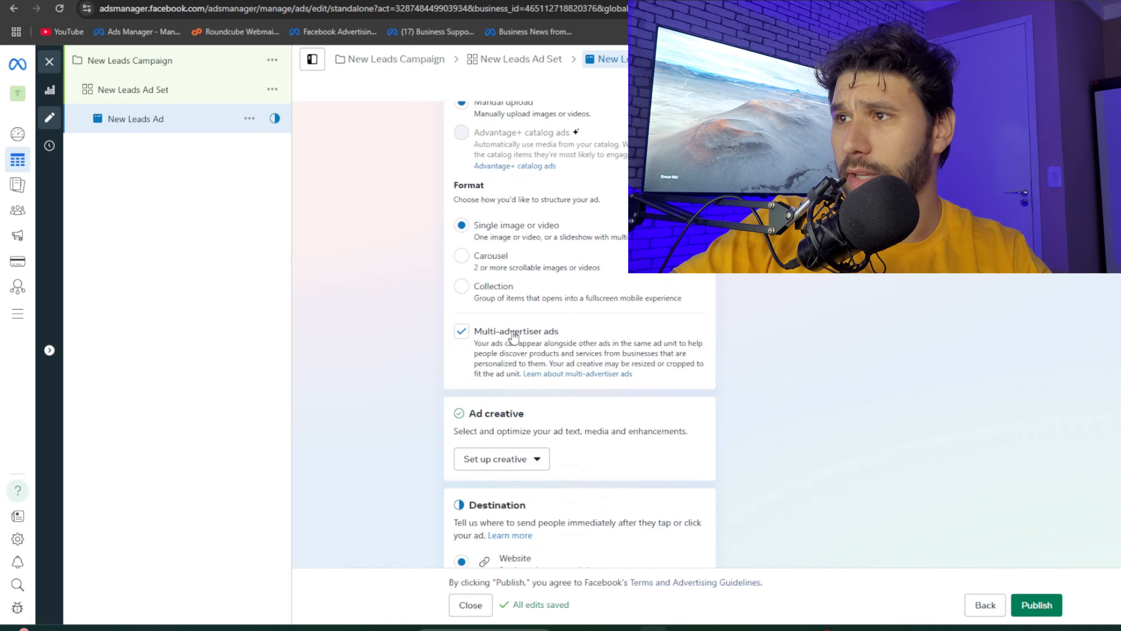
{"action": "scroll", "coordinate": [432, 303], "scroll_direction": "up", "scroll_amount": 4}
{"action": "scroll", "coordinate": [552, 216], "scroll_direction": "up", "scroll_amount": 3}
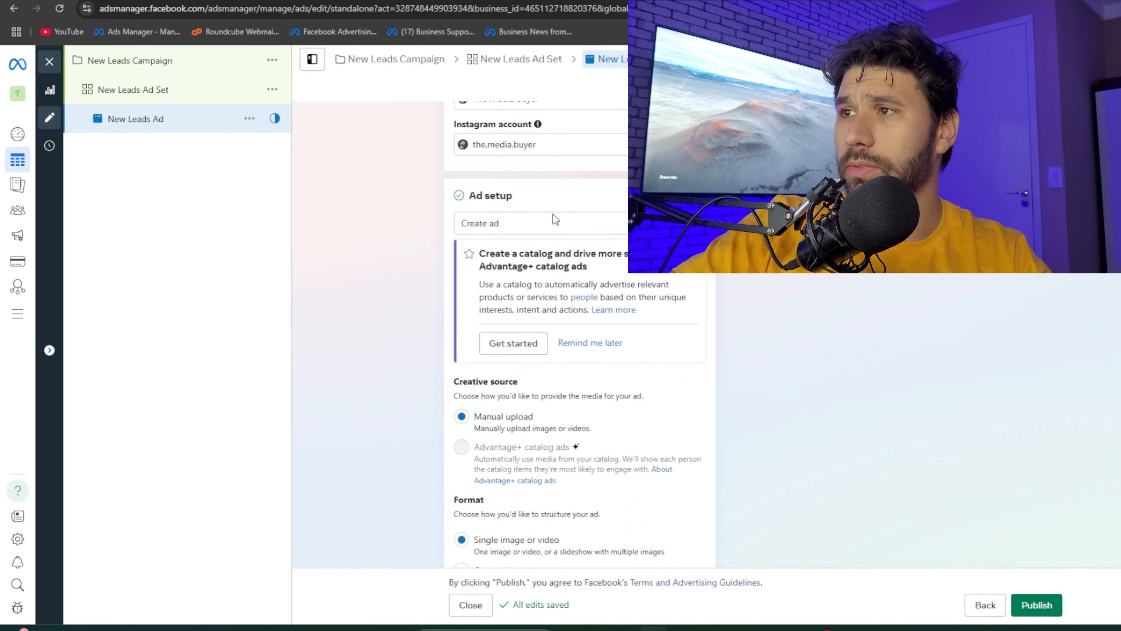
Turn off Multi-advertiser ads for the ad, keeping manual upload and the single image or video format.
{"action": "scroll", "coordinate": [558, 234], "scroll_direction": "down", "scroll_amount": 4}
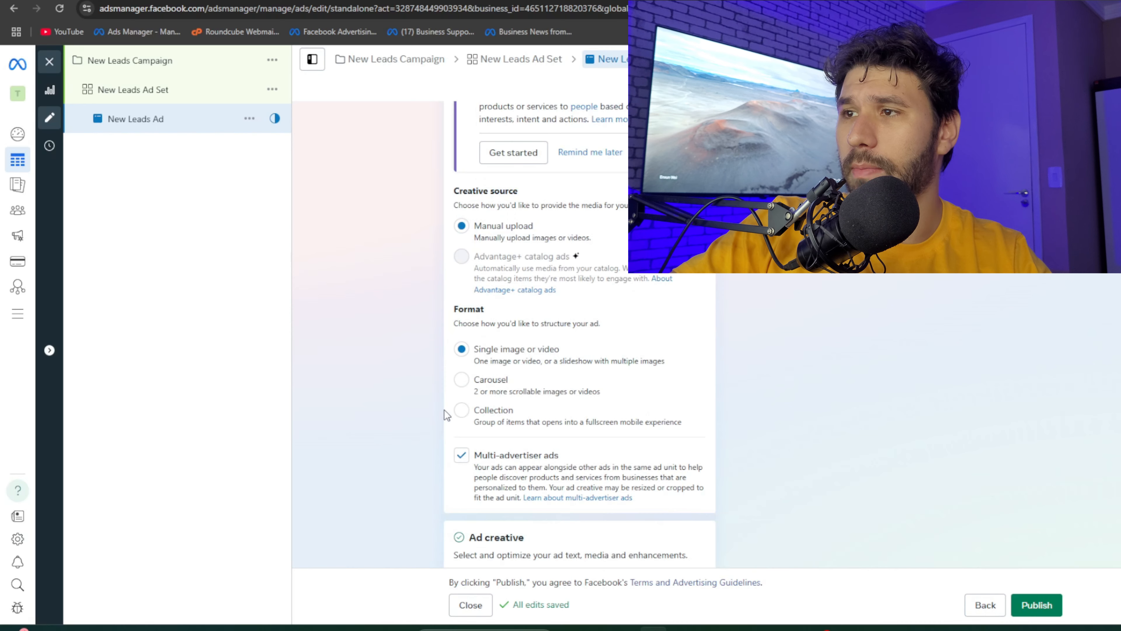
{"action": "scroll", "coordinate": [446, 410], "scroll_direction": "down", "scroll_amount": 1}
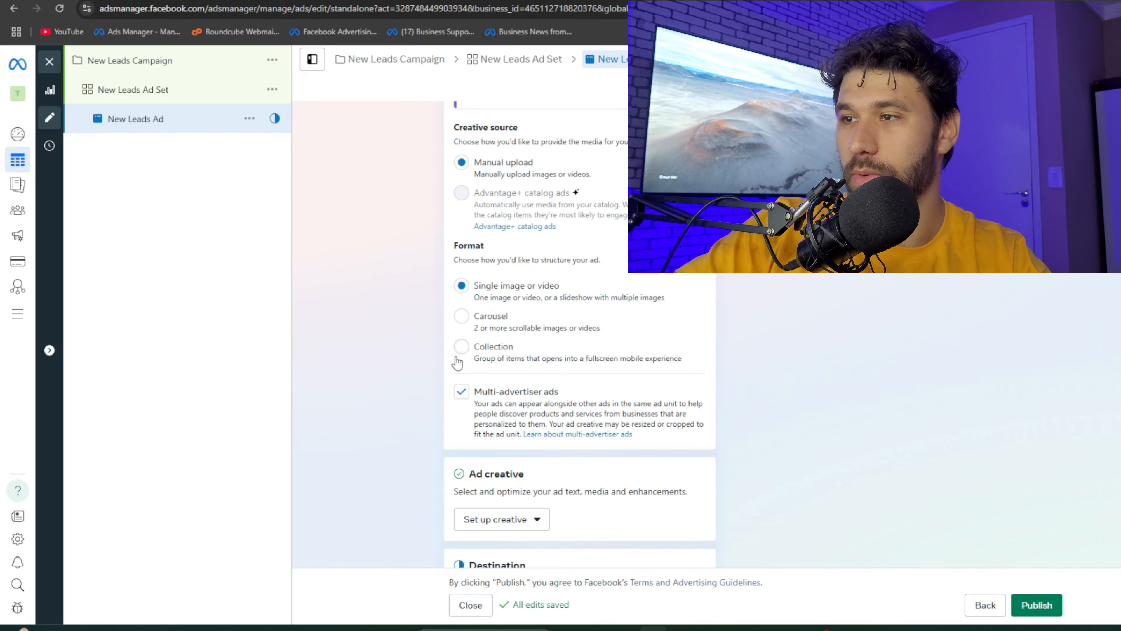
{"action": "left_click", "coordinate": [458, 395]}
Enter "ww" as the website URL in the ad's Destination section.
{"action": "scroll", "coordinate": [366, 320], "scroll_direction": "down", "scroll_amount": 3}
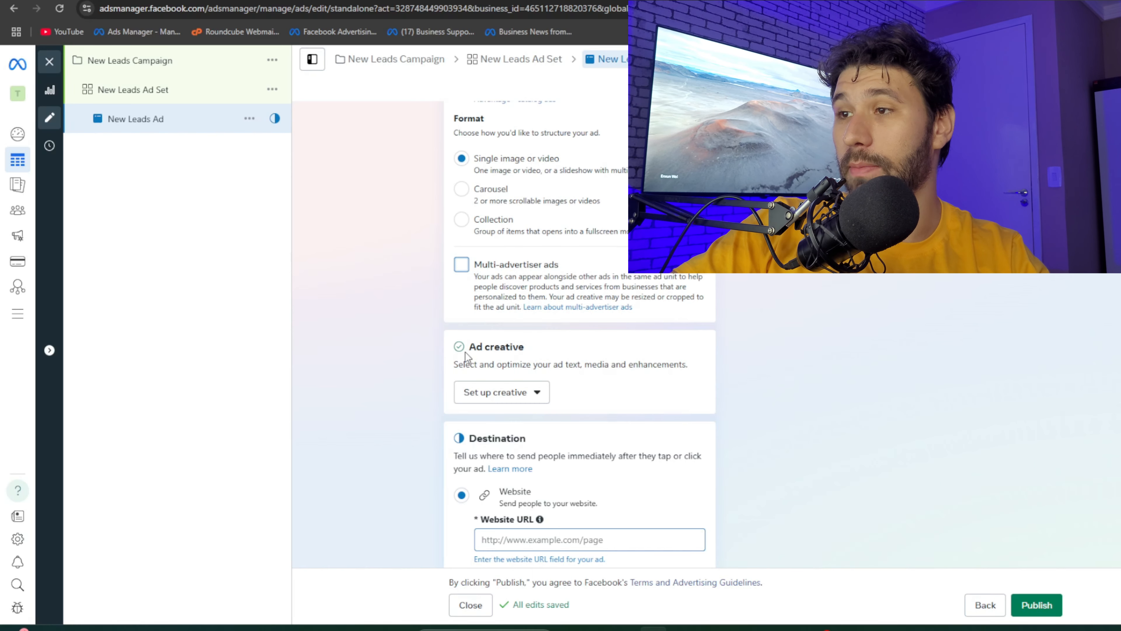
{"action": "scroll", "coordinate": [465, 353], "scroll_direction": "down", "scroll_amount": 2}
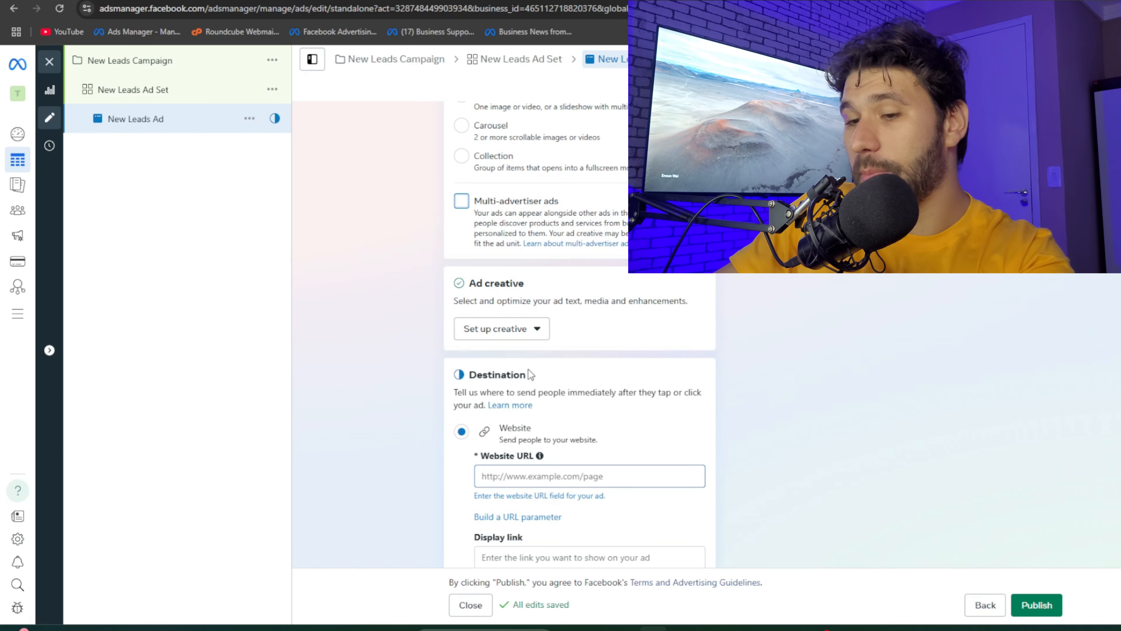
{"action": "scroll", "coordinate": [530, 370], "scroll_direction": "down", "scroll_amount": 1}
{"action": "left_click", "coordinate": [517, 413]}
{"action": "type", "text": "ww.go"}
{"action": "key", "text": "BackSpace"}
{"action": "key", "text": "BackSpace"}
{"action": "key", "text": "BackSpace"}
{"action": "key", "text": "BackSpace"}
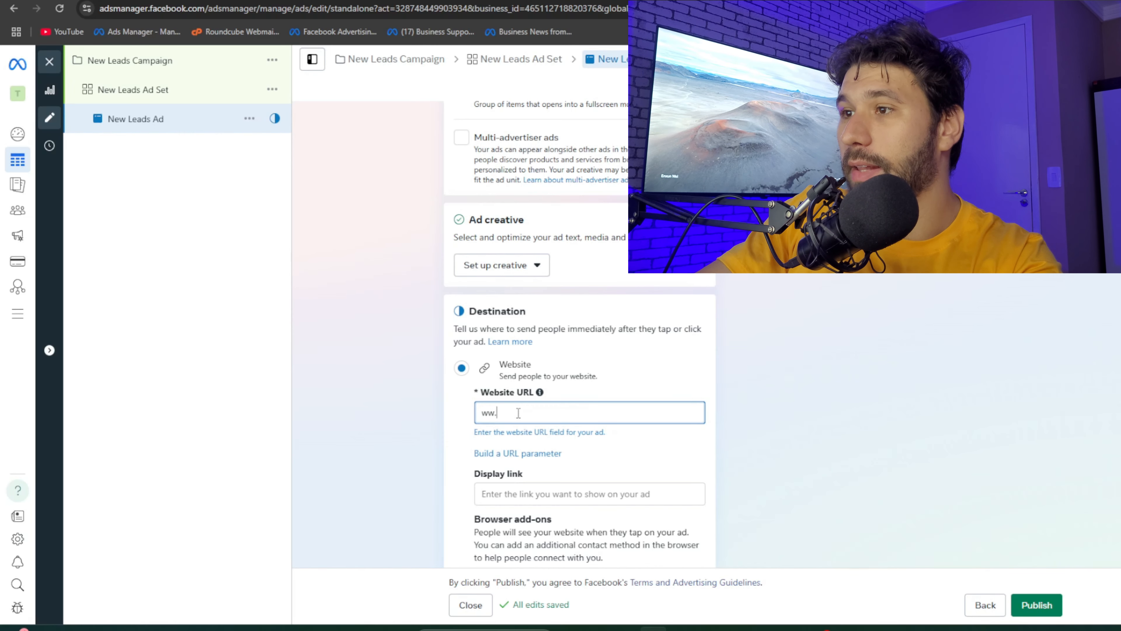
{"action": "type", "text": "w"}
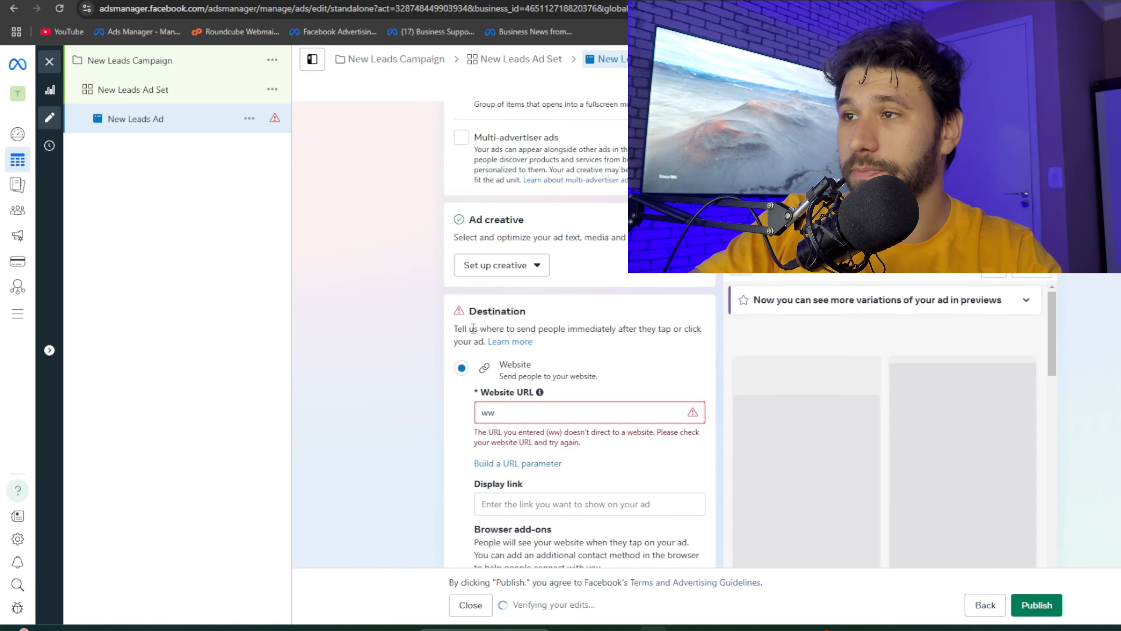
Start a video ad creative, switch off its site links extension, and continue to the text settings.
{"action": "left_click", "coordinate": [470, 274]}
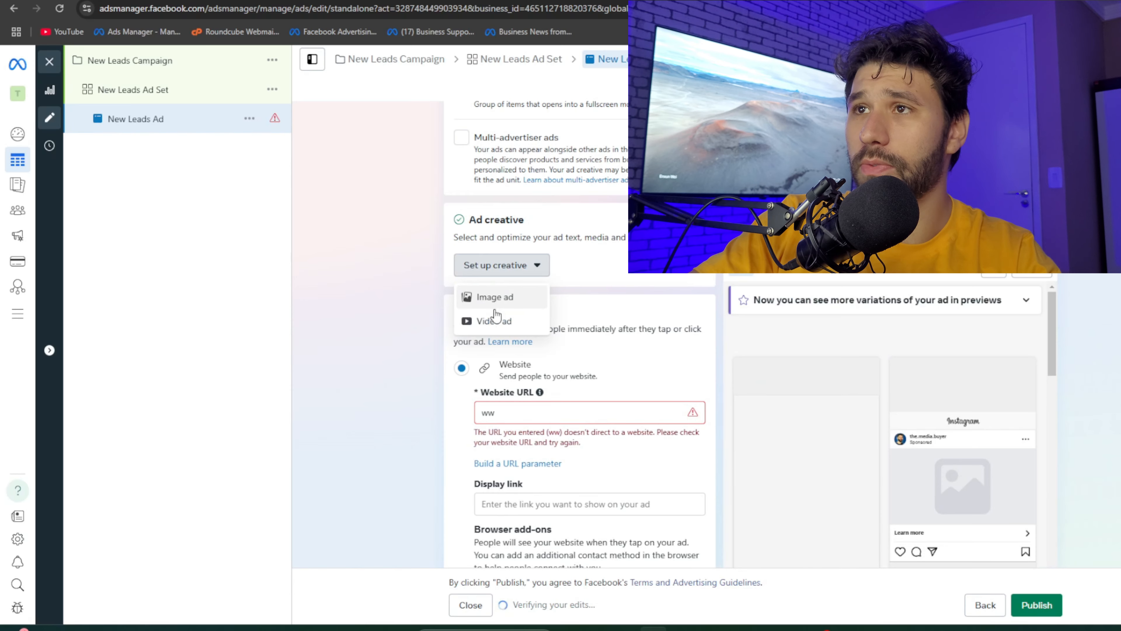
{"action": "left_click", "coordinate": [505, 317]}
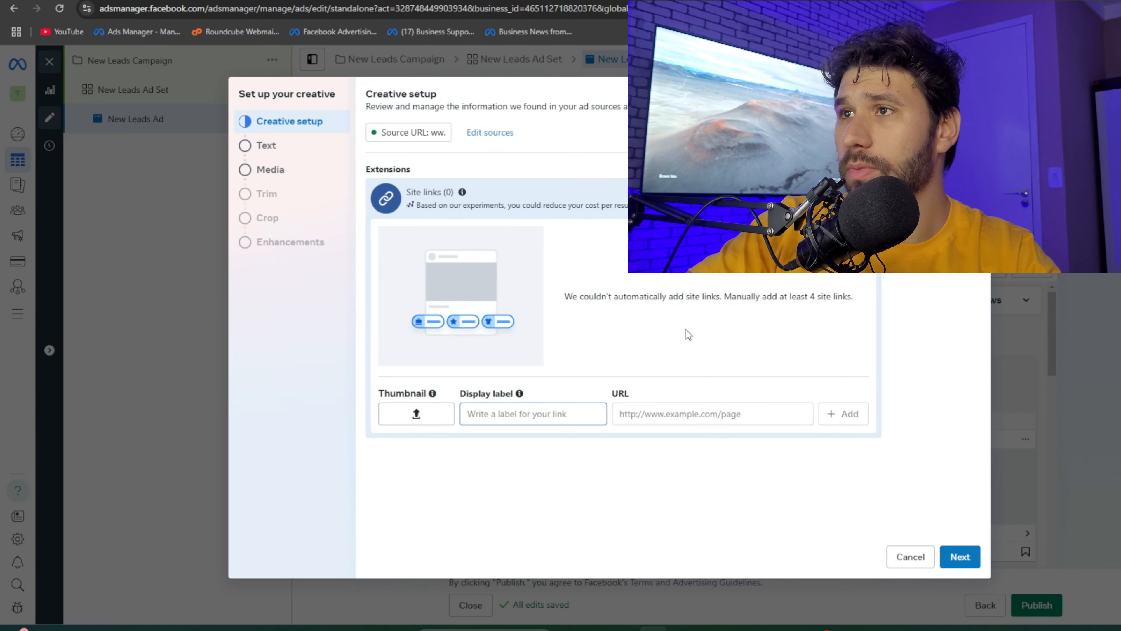
{"action": "left_click", "coordinate": [647, 415]}
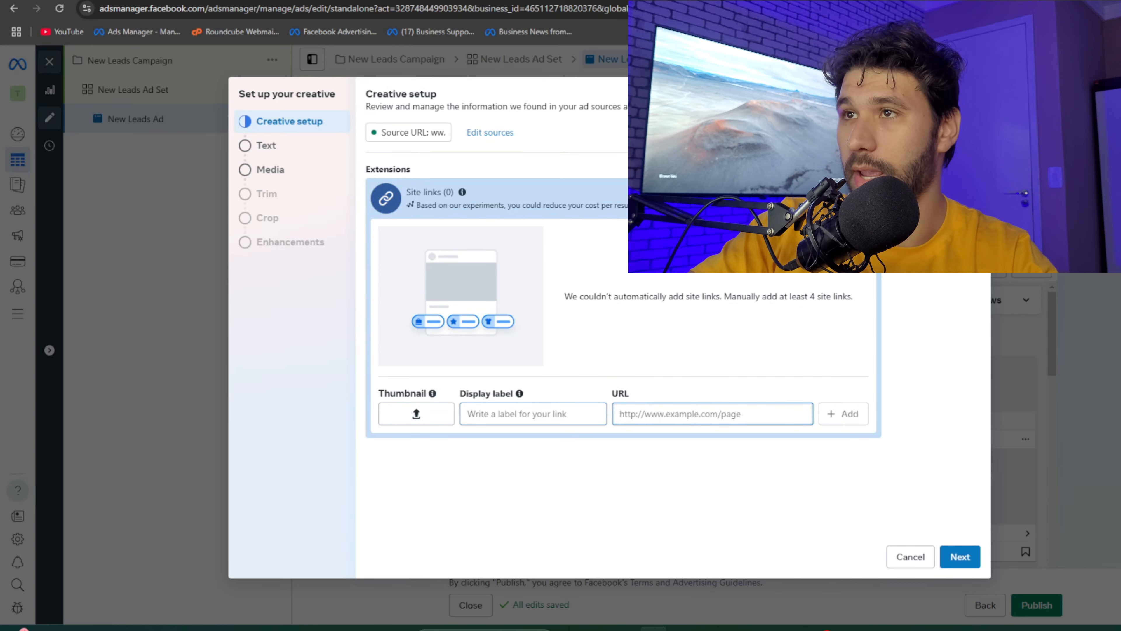
{"action": "left_click", "coordinate": [858, 198]}
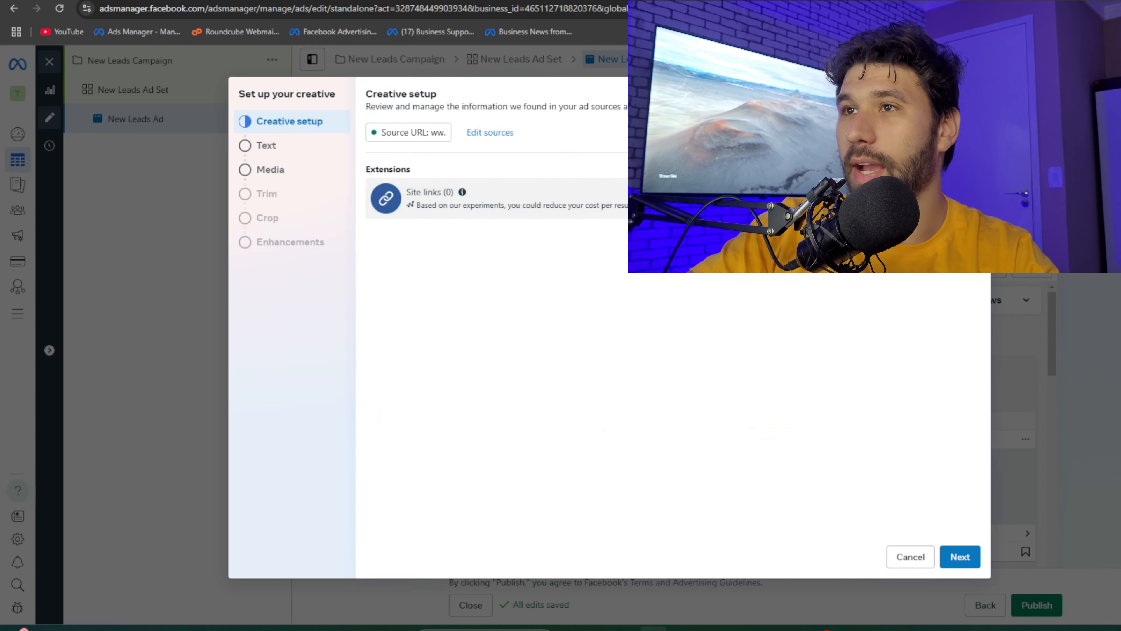
{"action": "left_click", "coordinate": [960, 556]}
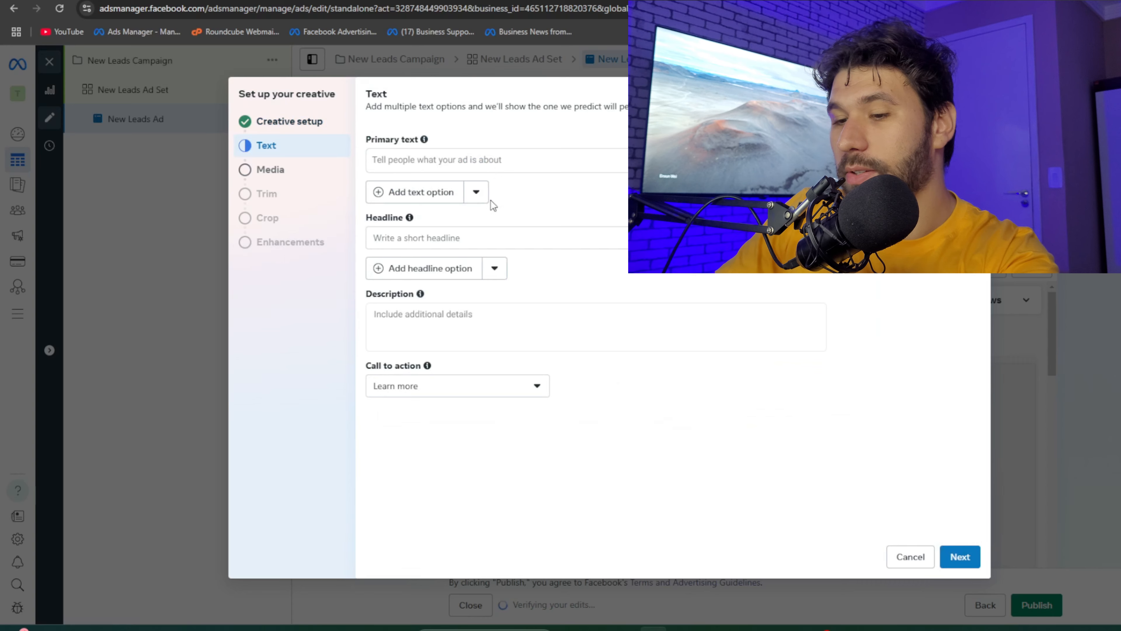
Enter "ad copy" as the creative's primary text and "headline" as its headline.
{"action": "left_click", "coordinate": [459, 159]}
{"action": "type", "text": "ad copy"}
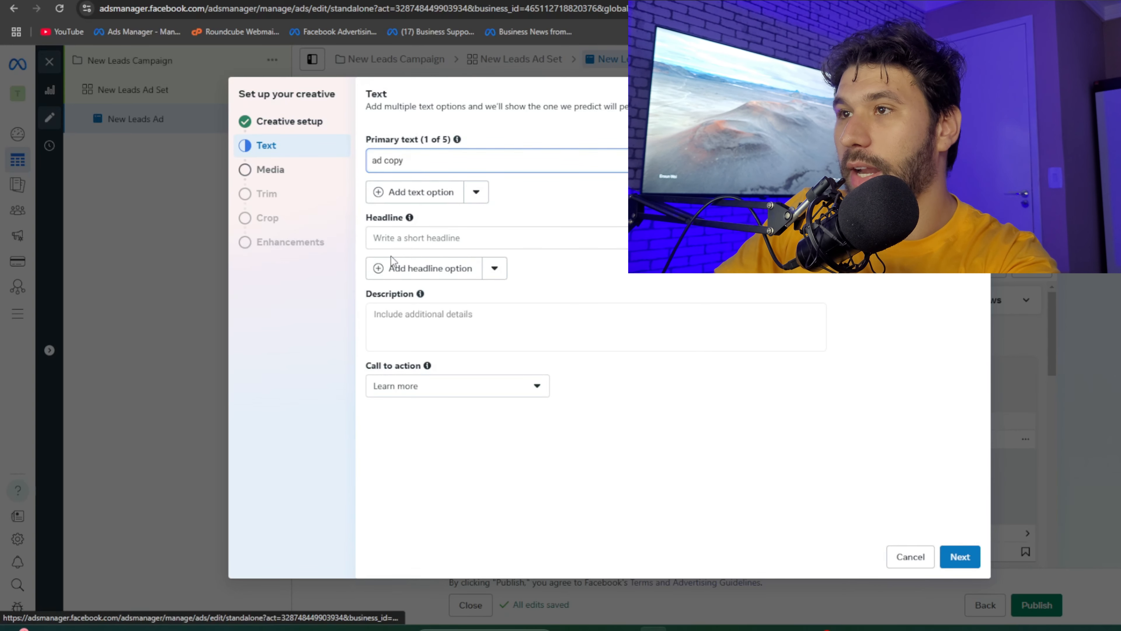
{"action": "left_click", "coordinate": [402, 239]}
{"action": "type", "text": "headline"}
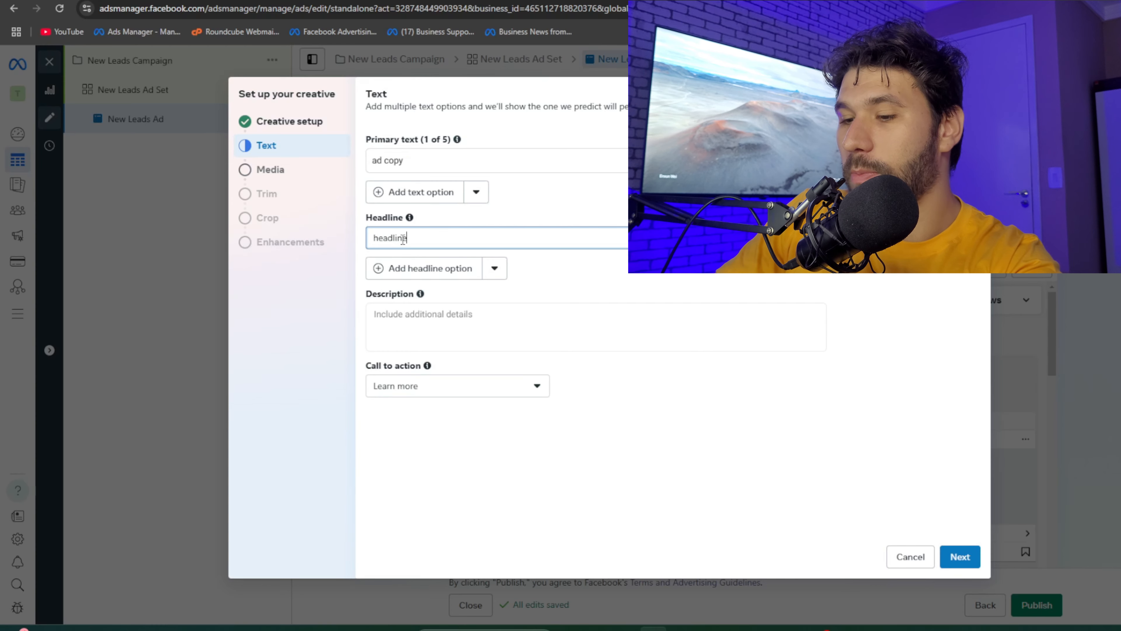
Enter "not so important, but do it. Description" as the creative's description.
{"action": "left_click", "coordinate": [437, 333]}
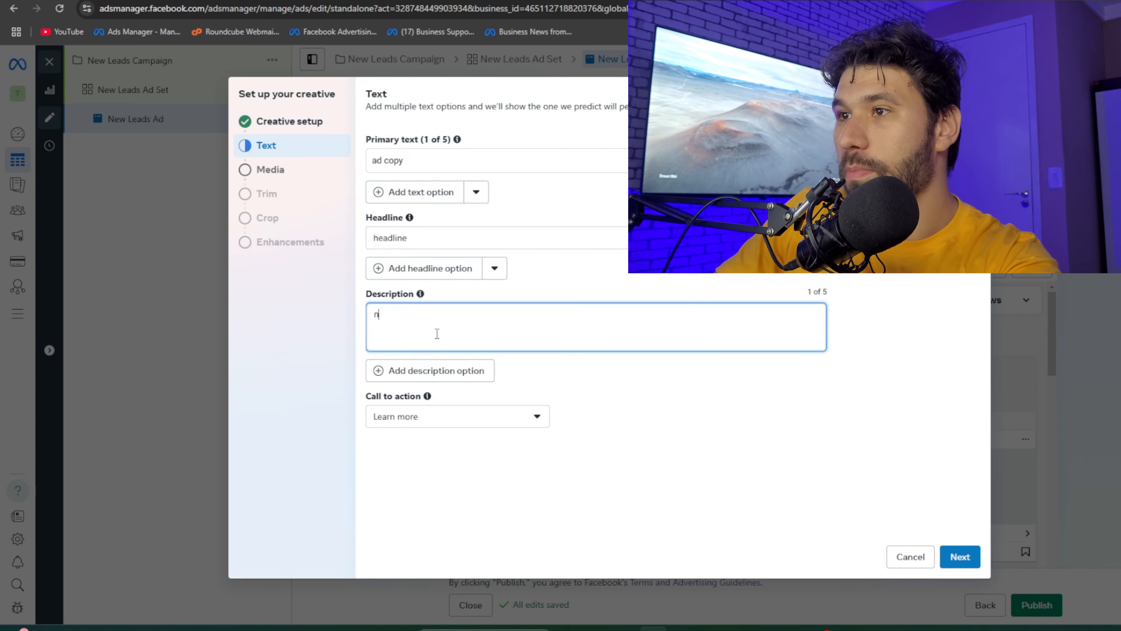
{"action": "type", "text": "not so important, but "}
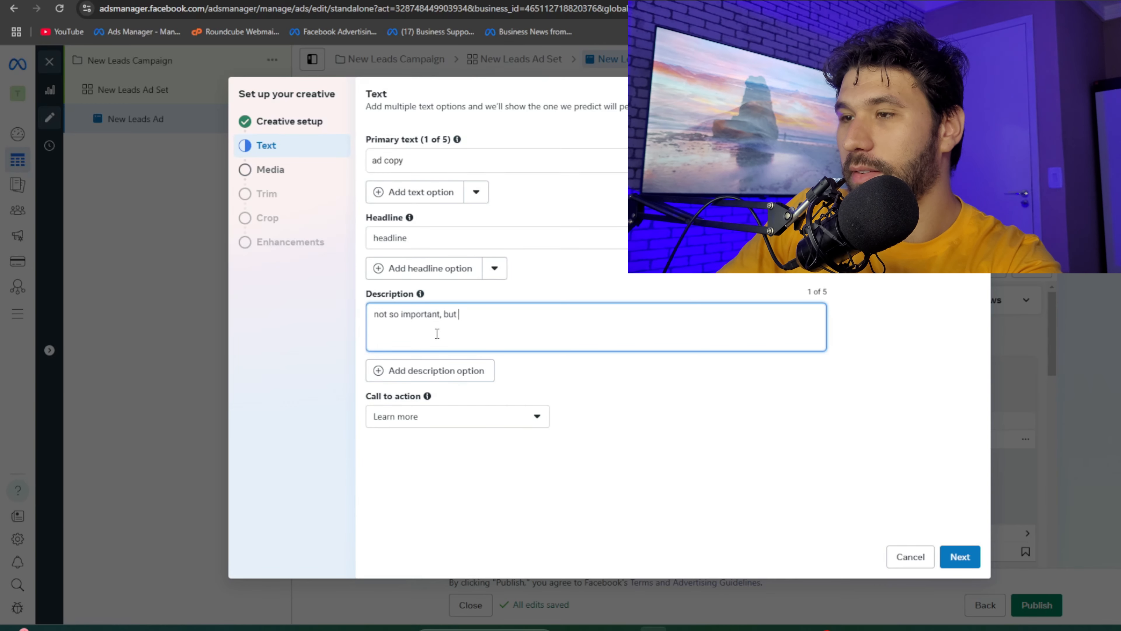
{"action": "type", "text": "do it"}
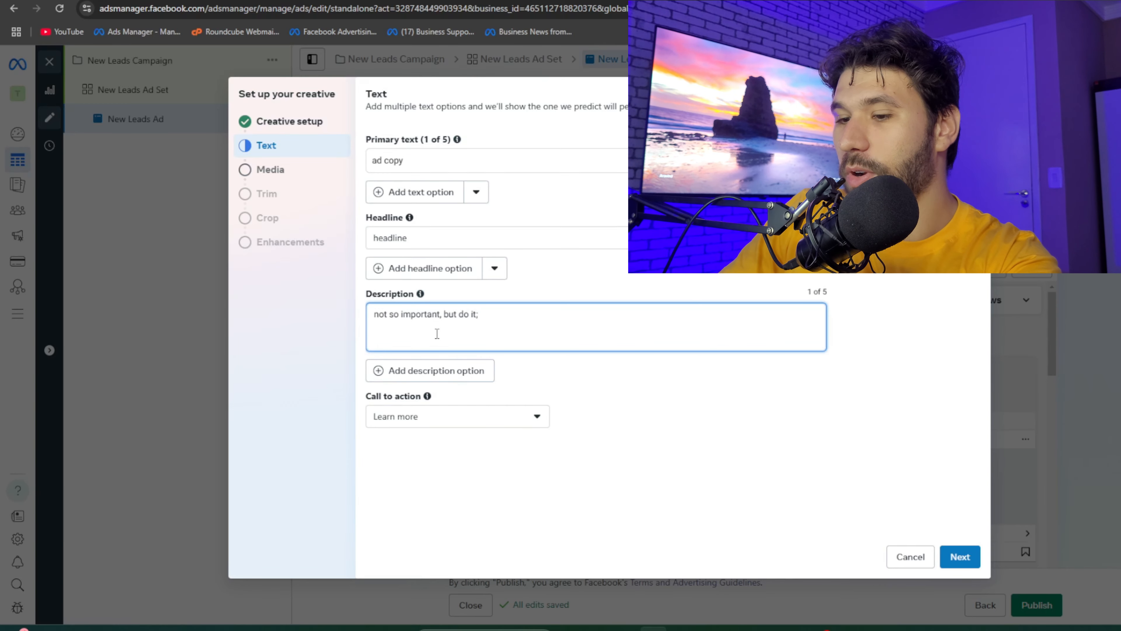
{"action": "type", "text": ". Desc"}
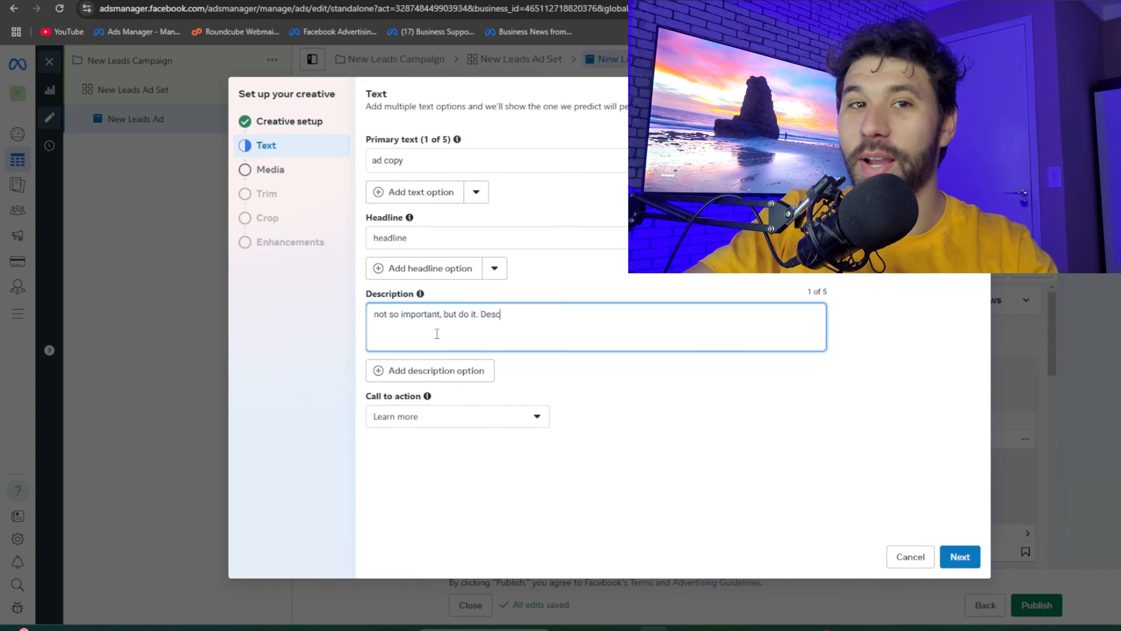
{"action": "type", "text": "ription"}
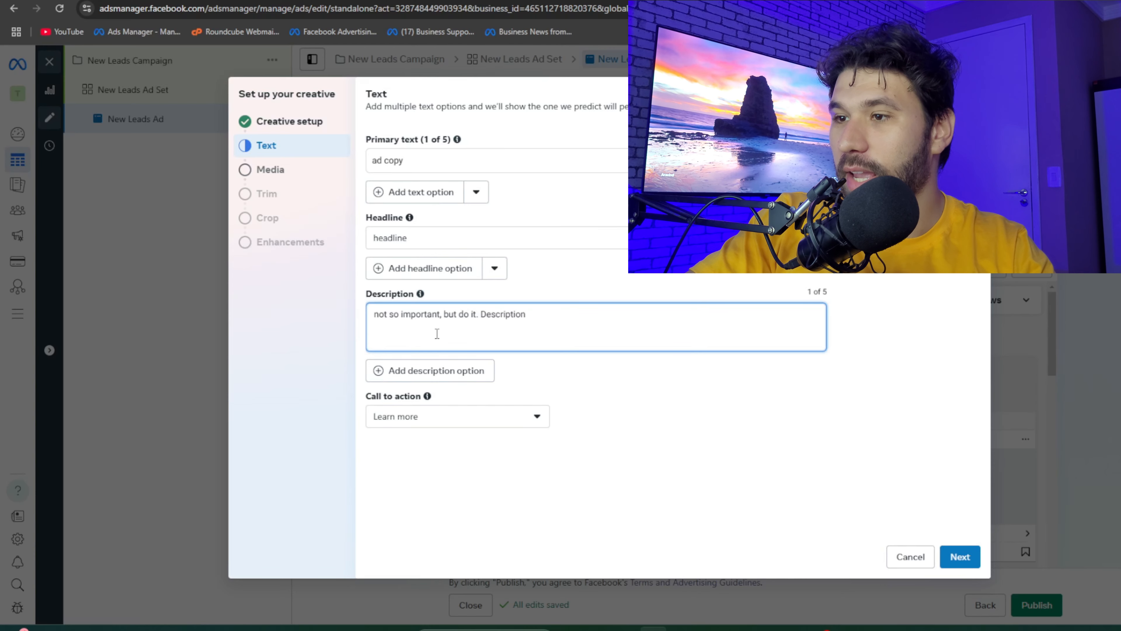
Set the creative's call to action to Sign up.
{"action": "left_click", "coordinate": [477, 417]}
{"action": "scroll", "coordinate": [441, 503], "scroll_direction": "down", "scroll_amount": 4}
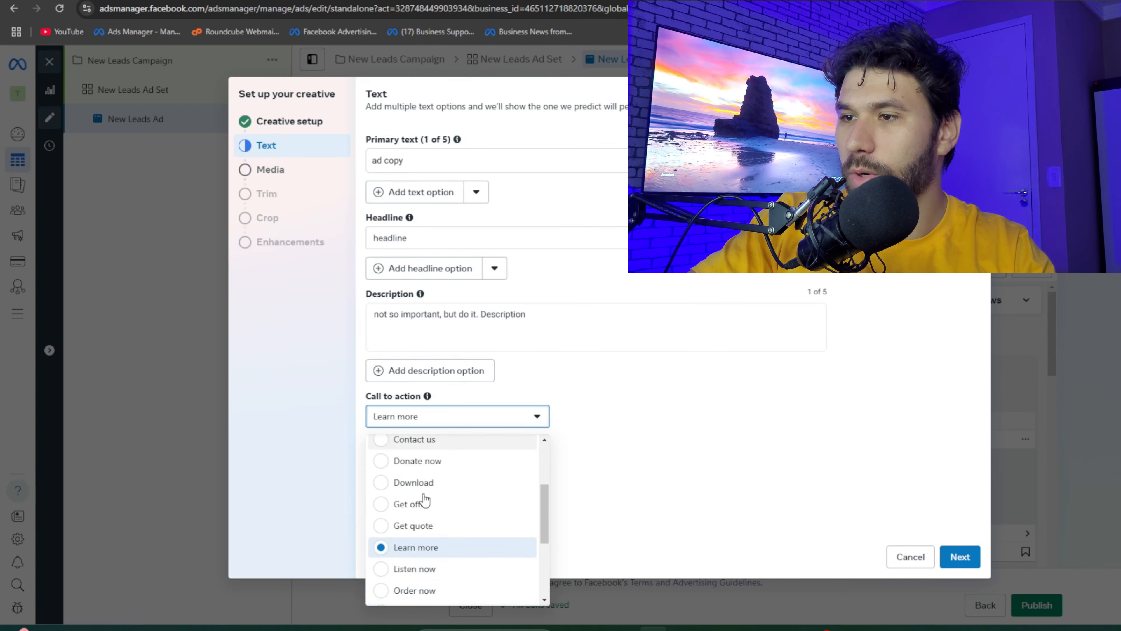
{"action": "scroll", "coordinate": [442, 508], "scroll_direction": "up", "scroll_amount": 5}
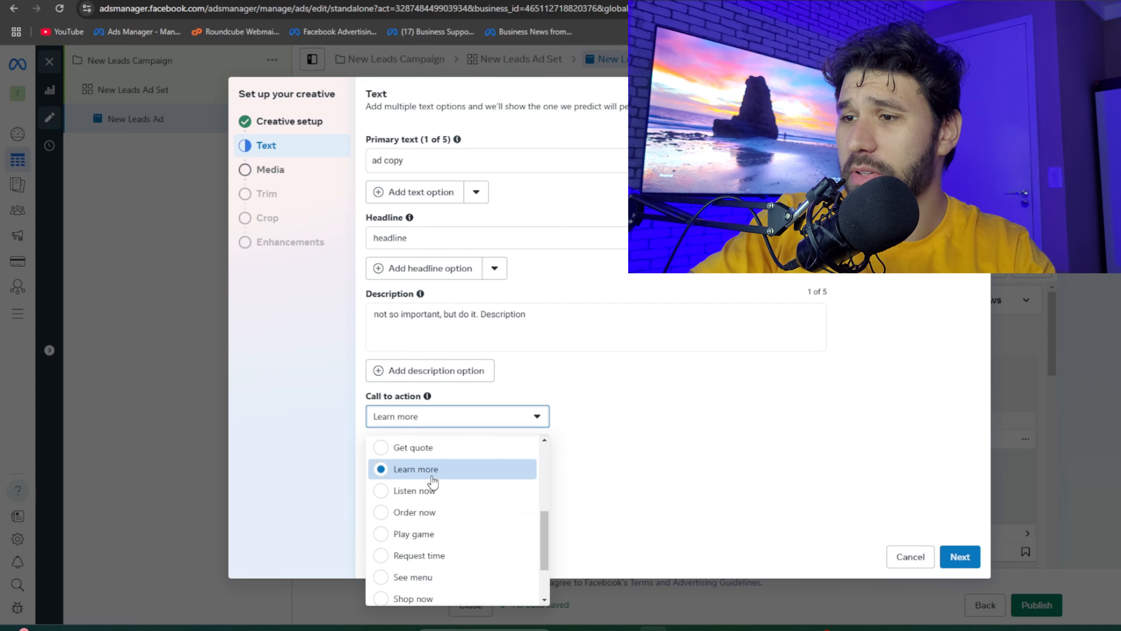
{"action": "scroll", "coordinate": [433, 481], "scroll_direction": "down", "scroll_amount": 5}
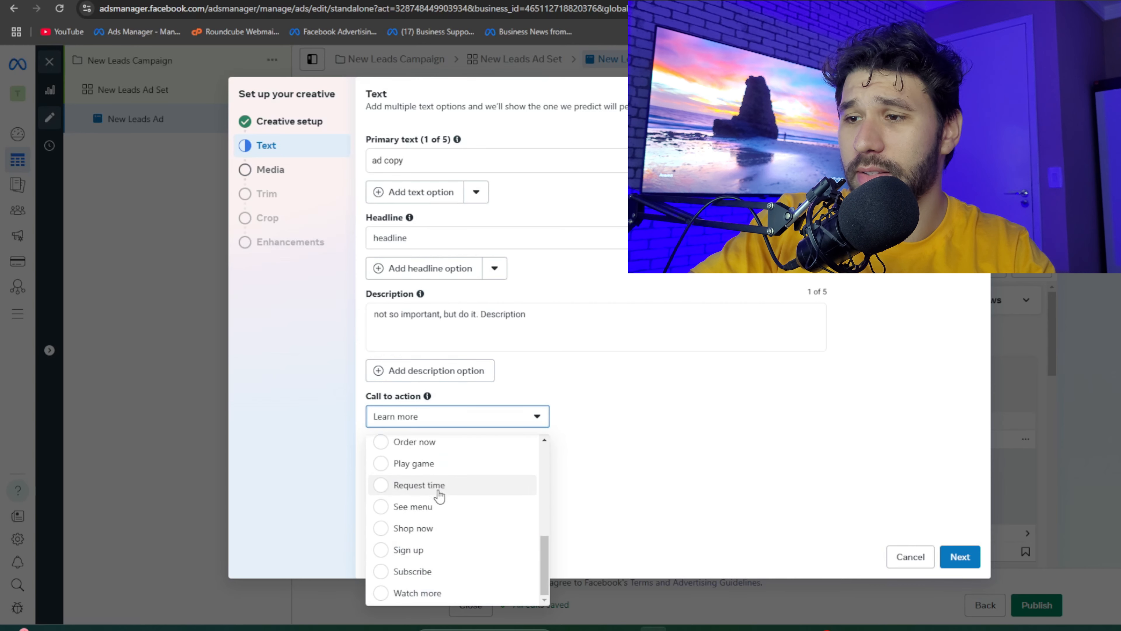
{"action": "left_click", "coordinate": [408, 551]}
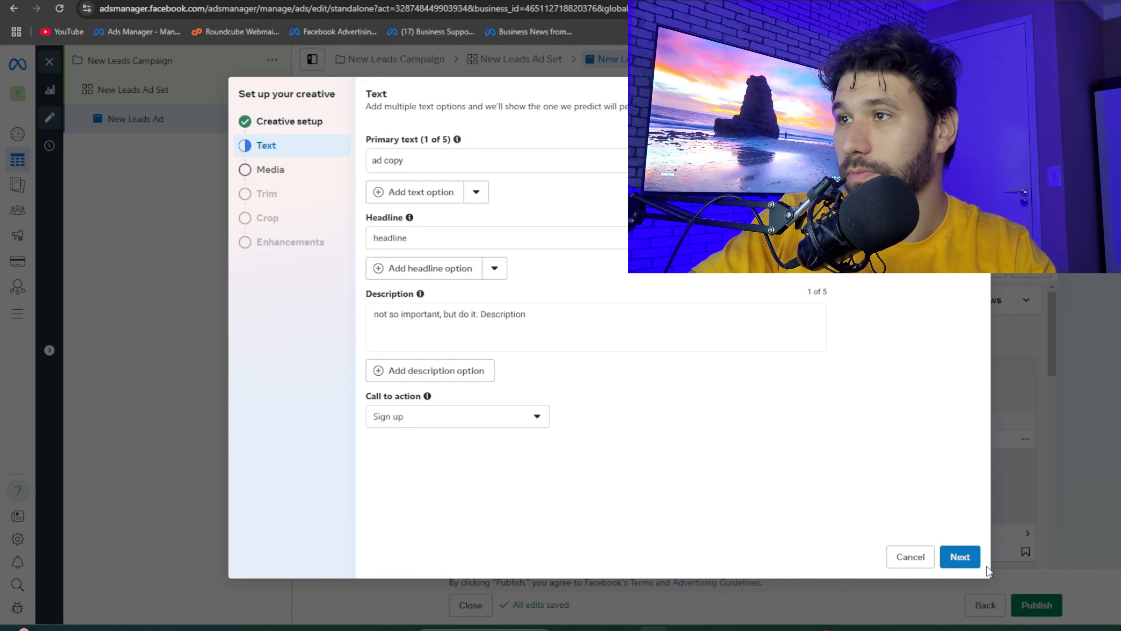
Continue to the media selection and choose the first 720 × 1280 Instagram video for the ad.
{"action": "left_click", "coordinate": [962, 557]}
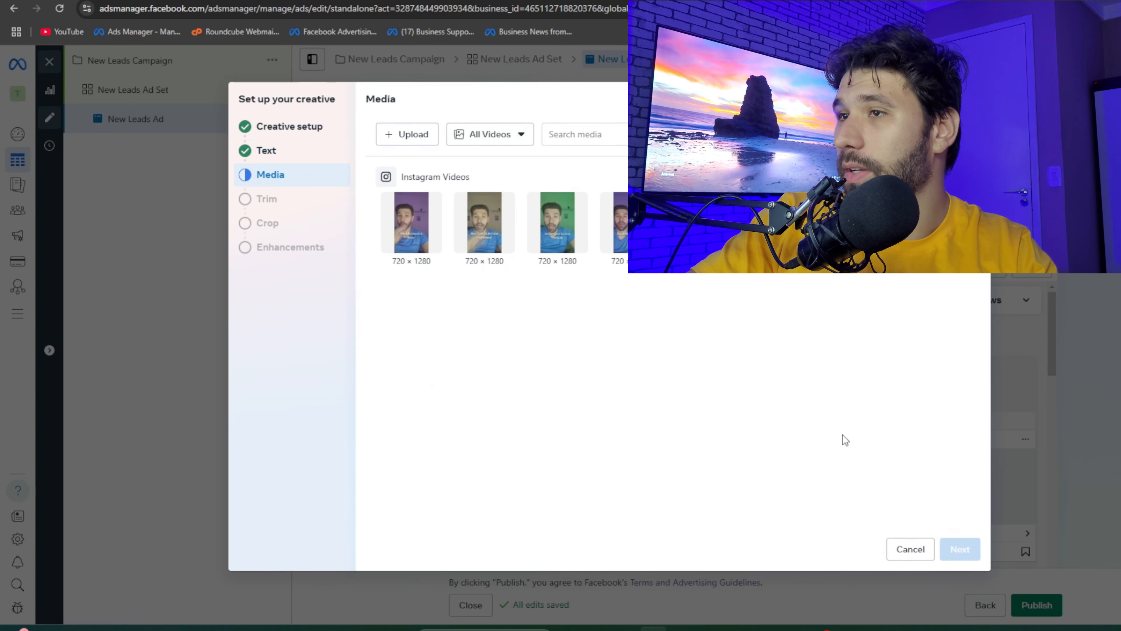
{"action": "left_click", "coordinate": [410, 238]}
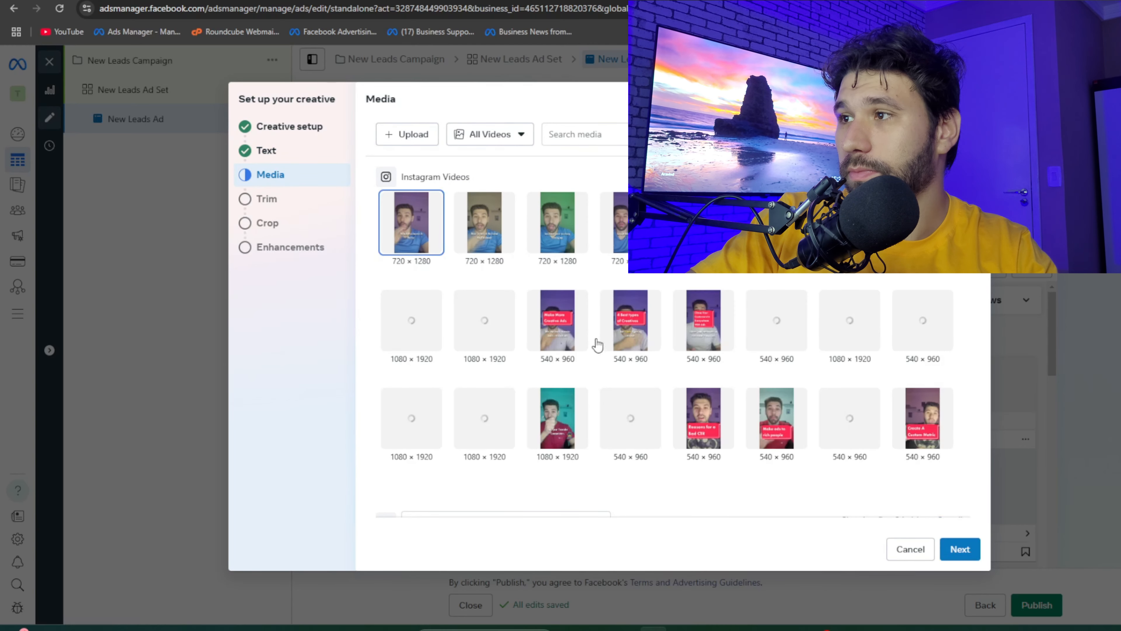
Keep the video's full length and original vertical, square and horizontal crops, and continue to the creative enhancements.
{"action": "left_click", "coordinate": [962, 548]}
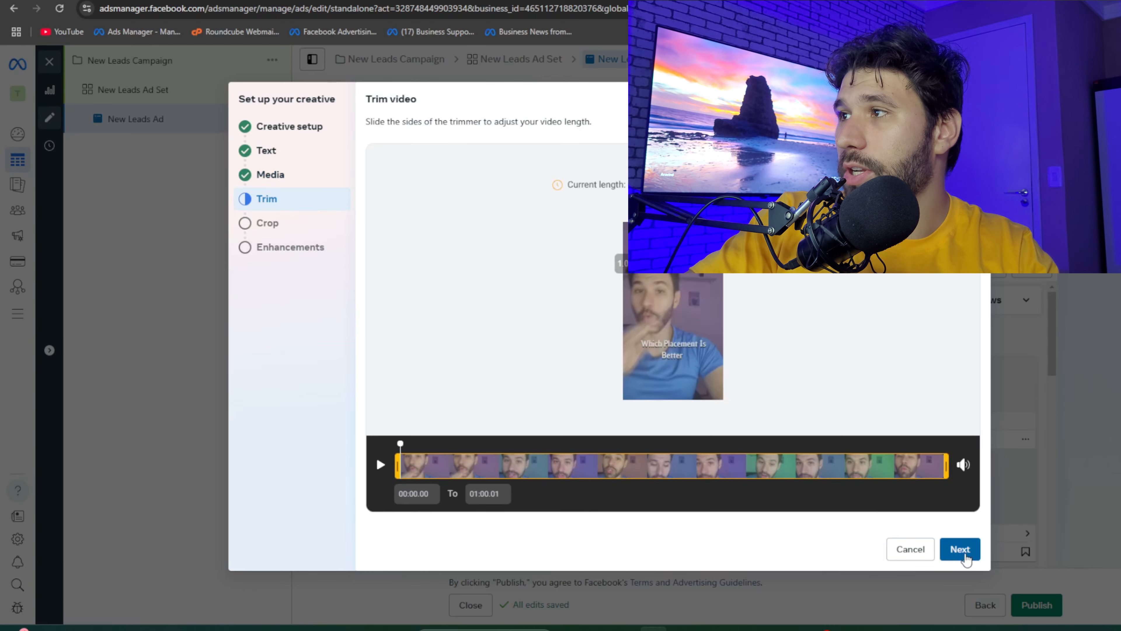
{"action": "left_click", "coordinate": [962, 550]}
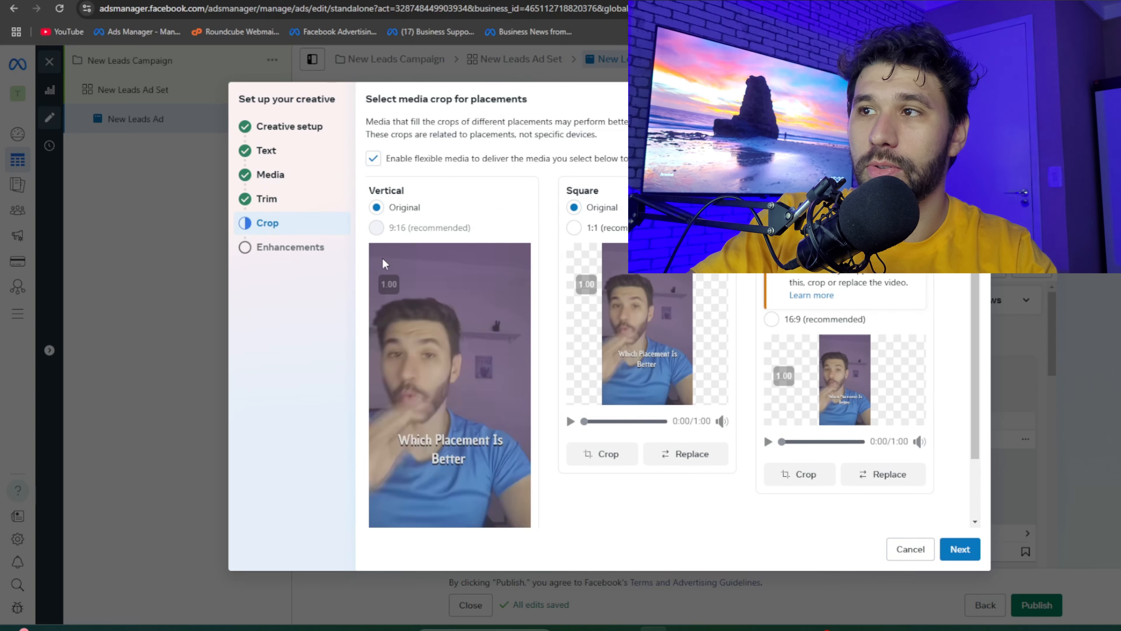
{"action": "mouse_move", "coordinate": [391, 284]}
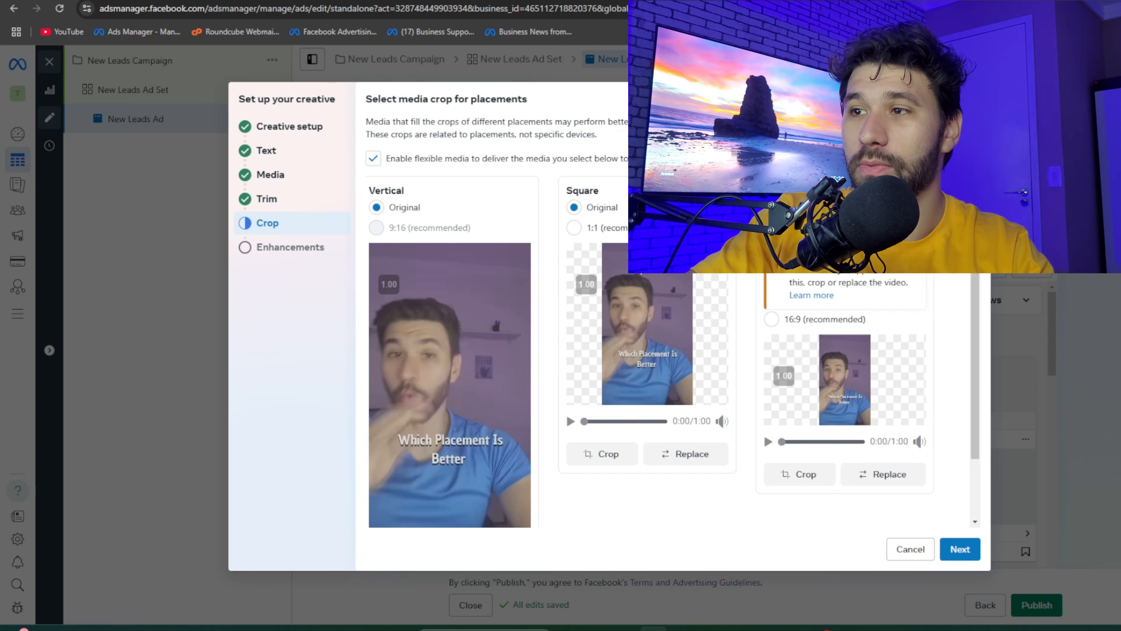
{"action": "scroll", "coordinate": [443, 268], "scroll_direction": "down", "scroll_amount": 2}
{"action": "scroll", "coordinate": [474, 326], "scroll_direction": "up", "scroll_amount": 1}
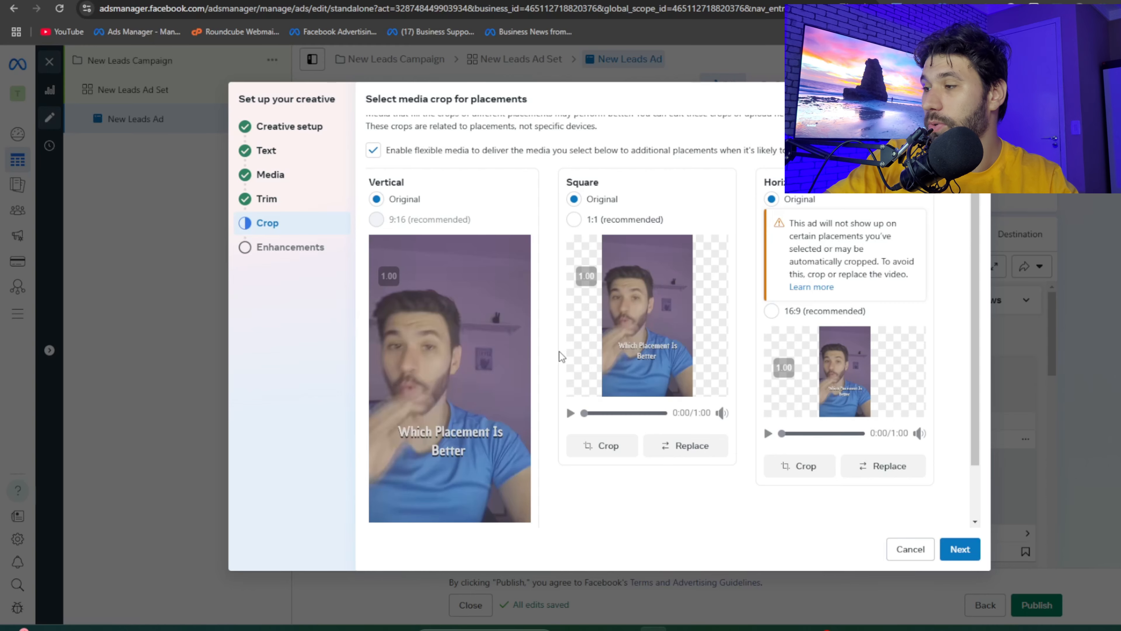
{"action": "left_click", "coordinate": [970, 558]}
Review the Advantage+ creative enhancements, leave All optimizations turned on and finish the creative setup.
{"action": "scroll", "coordinate": [435, 290], "scroll_direction": "down", "scroll_amount": 3}
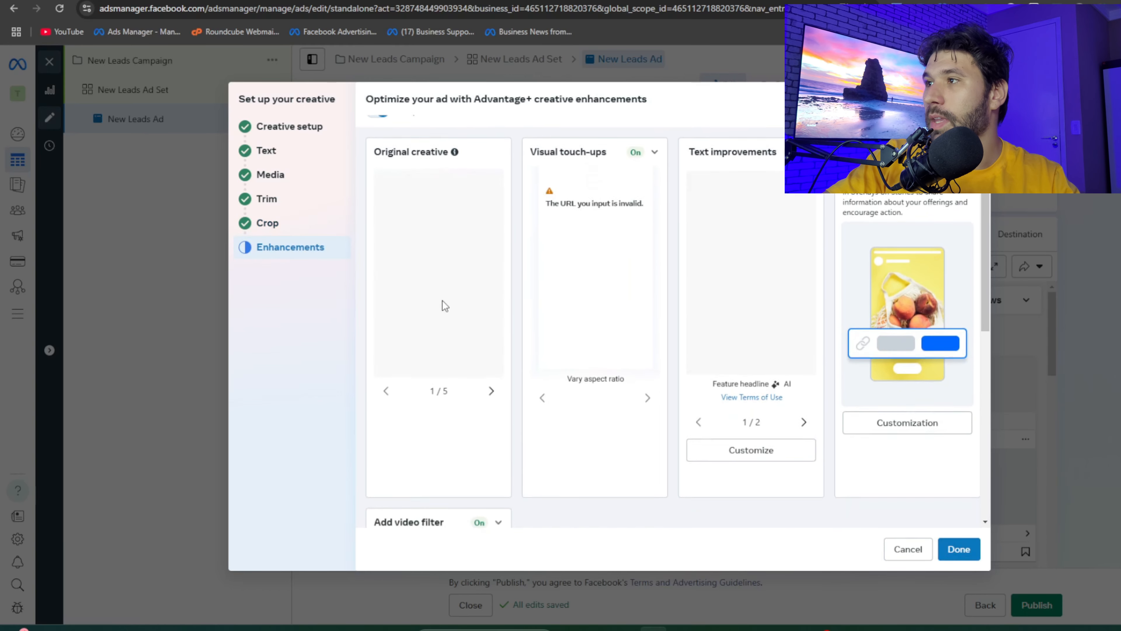
{"action": "scroll", "coordinate": [437, 247], "scroll_direction": "up", "scroll_amount": 2}
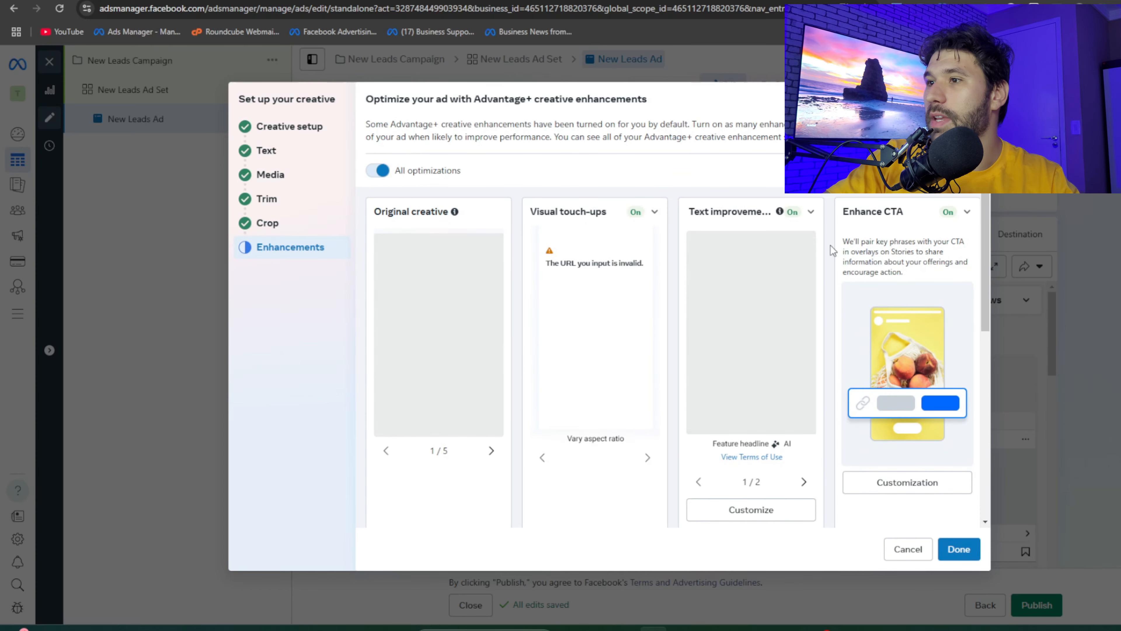
{"action": "scroll", "coordinate": [925, 256], "scroll_direction": "down", "scroll_amount": 5}
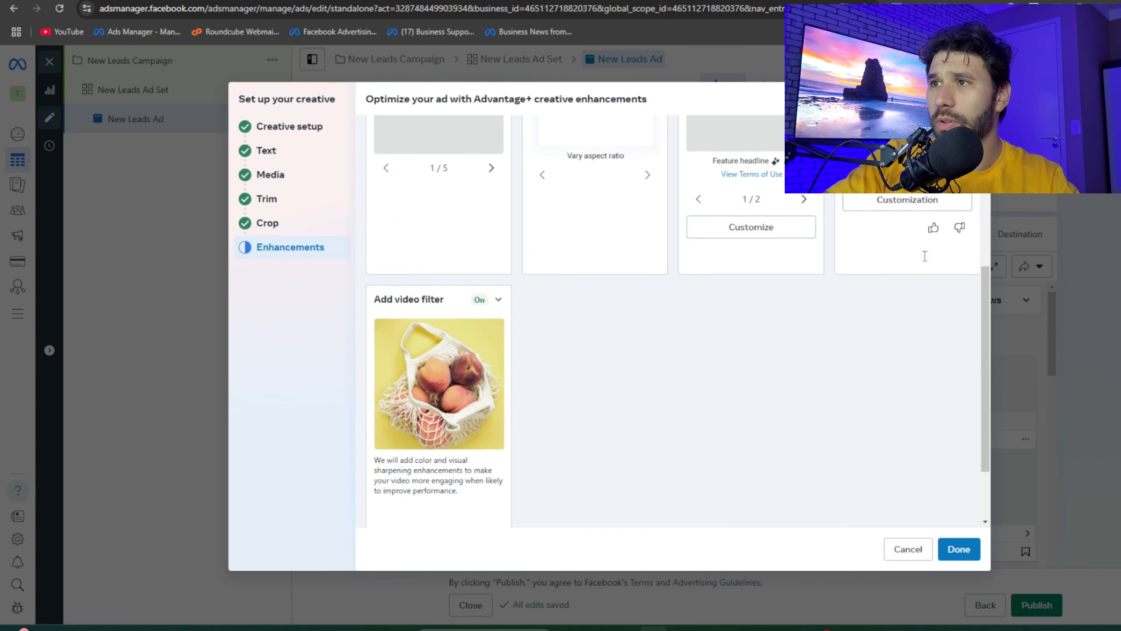
{"action": "scroll", "coordinate": [502, 326], "scroll_direction": "up", "scroll_amount": 6}
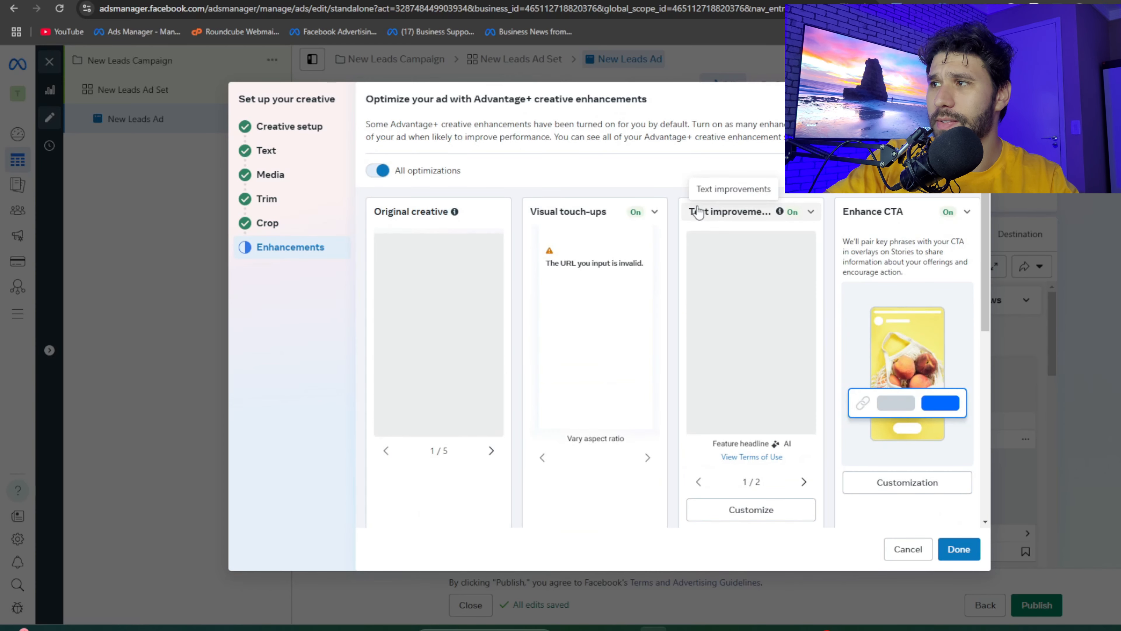
{"action": "left_click", "coordinate": [746, 218]}
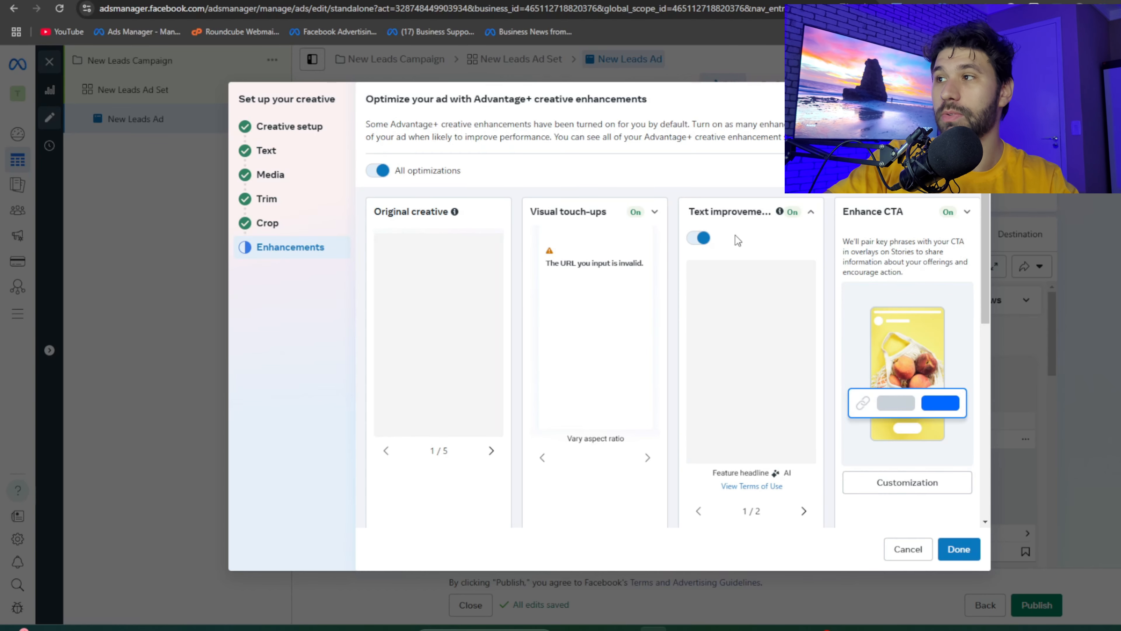
{"action": "left_click", "coordinate": [699, 238]}
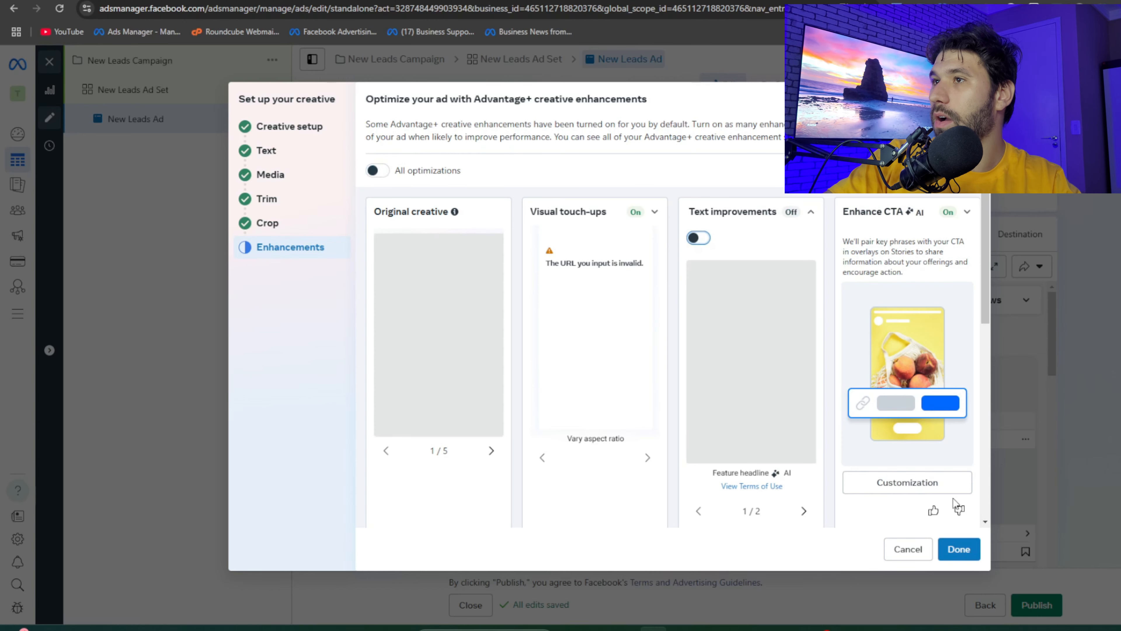
{"action": "left_click", "coordinate": [380, 170]}
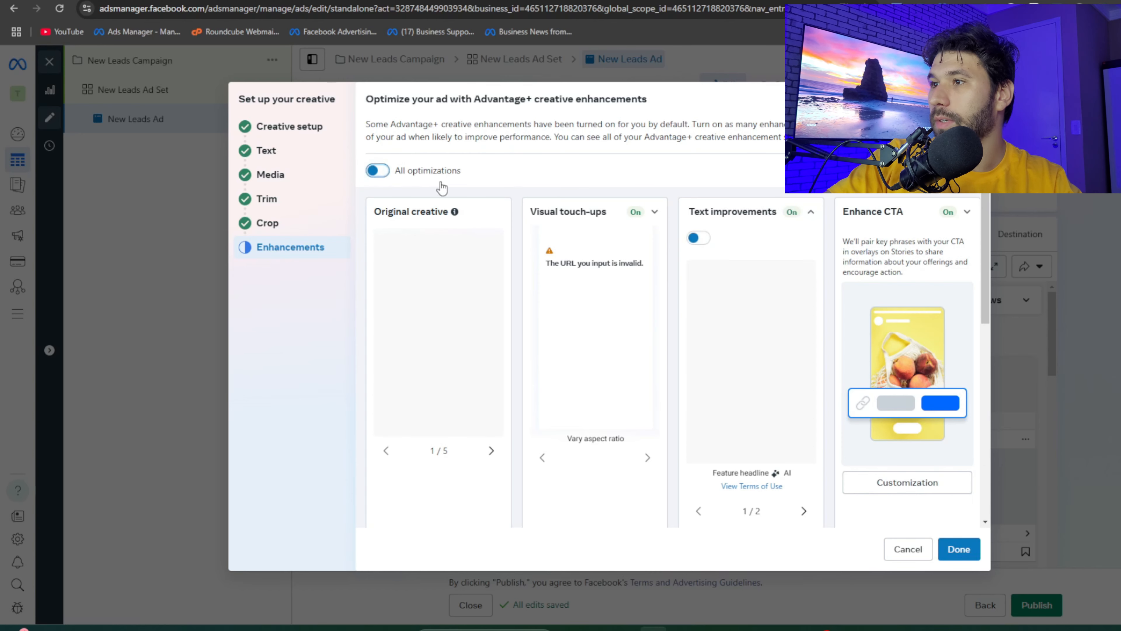
{"action": "left_click", "coordinate": [958, 549]}
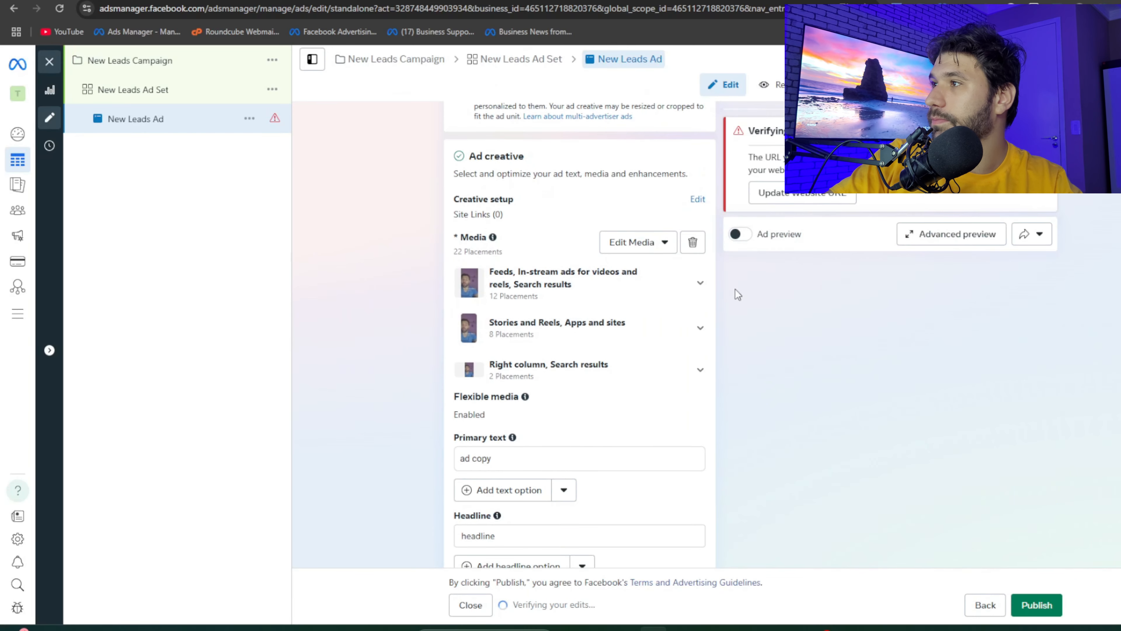
{"action": "scroll", "coordinate": [688, 343], "scroll_direction": "down", "scroll_amount": 3}
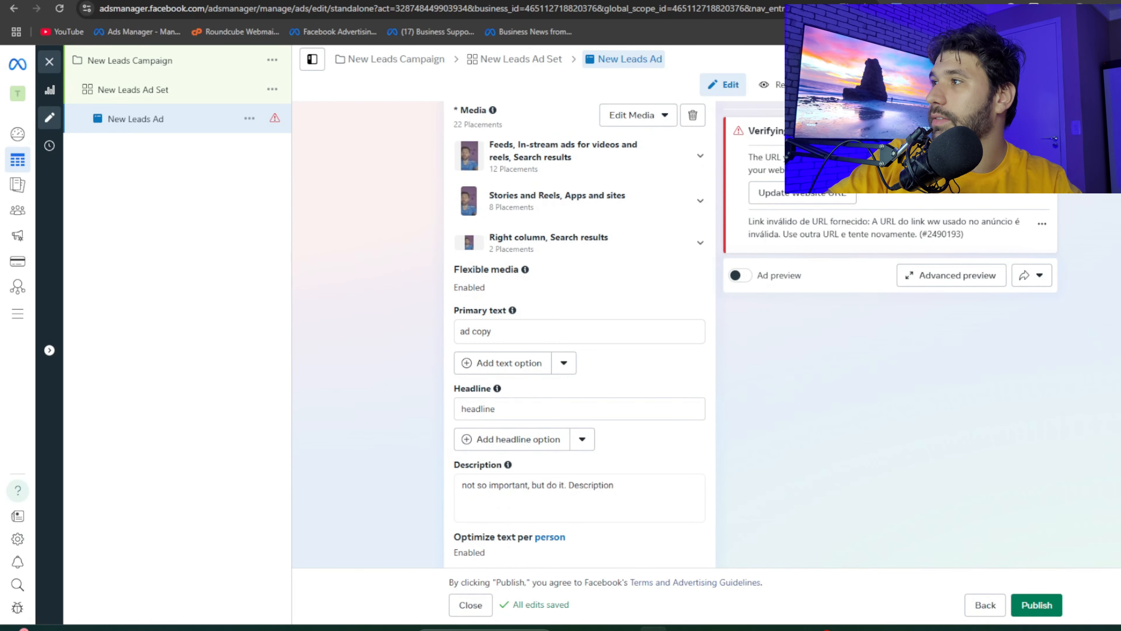
{"action": "left_click_drag", "start_coordinate": [839, 158], "coordinate": [839, 170]}
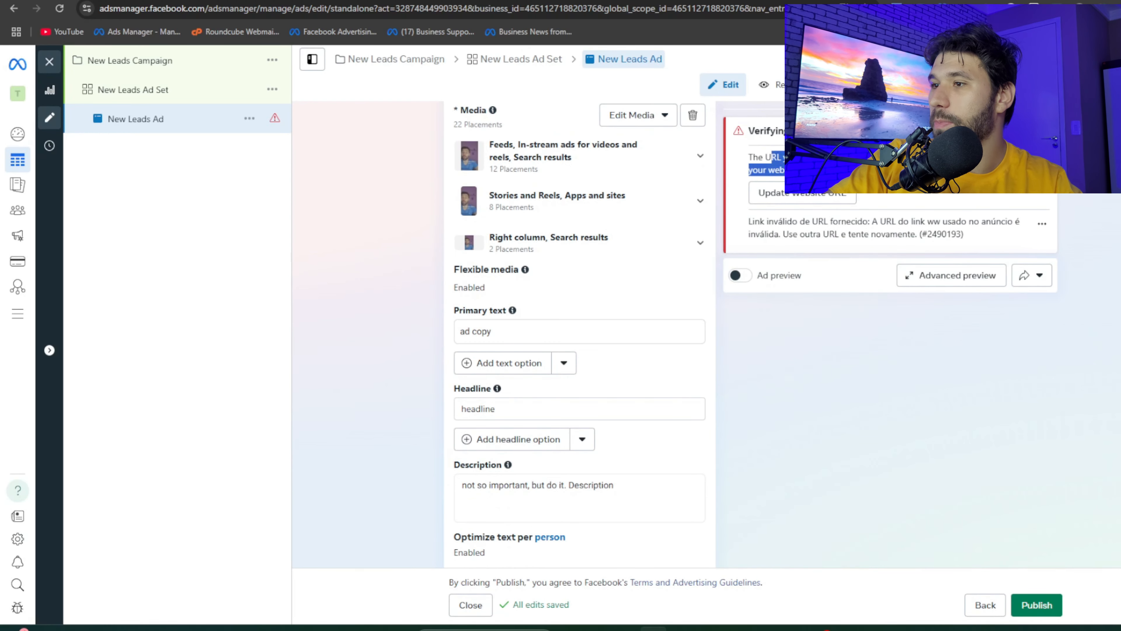
{"action": "scroll", "coordinate": [578, 353], "scroll_direction": "down", "scroll_amount": 10}
{"action": "left_click", "coordinate": [523, 437]}
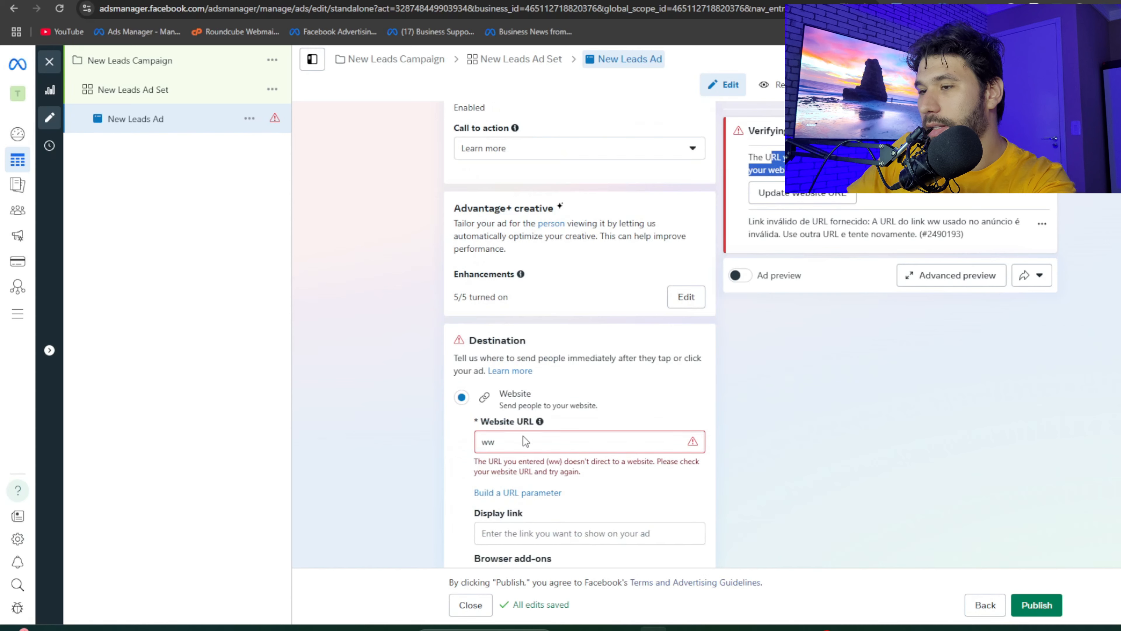
{"action": "type", "text": "w.go"}
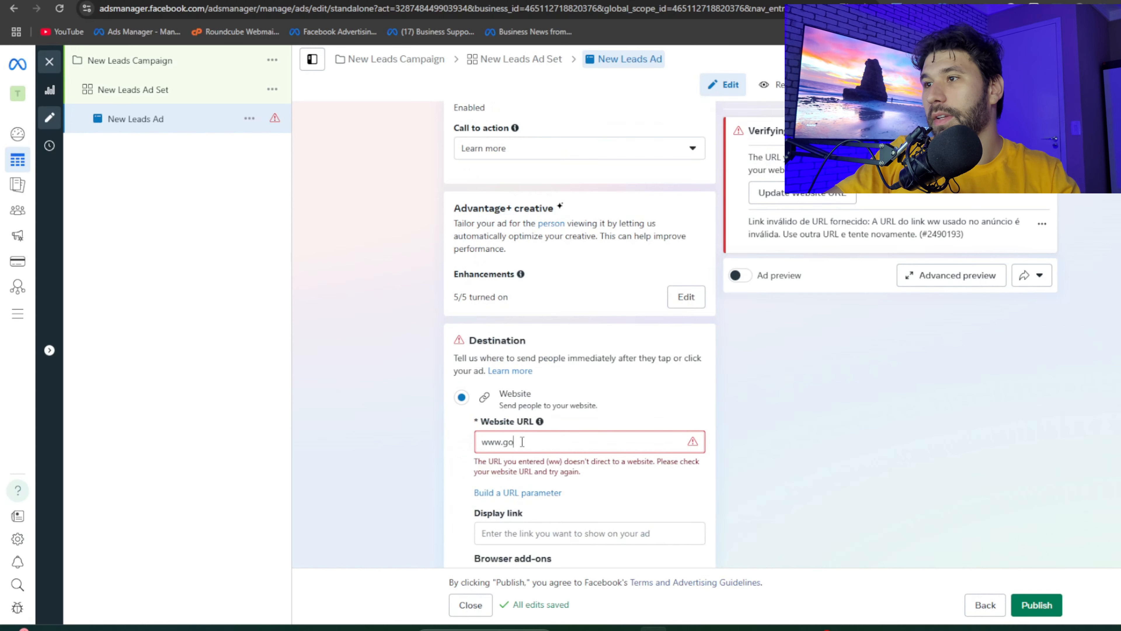
{"action": "type", "text": "ogle.com"}
{"action": "left_click", "coordinate": [433, 370]}
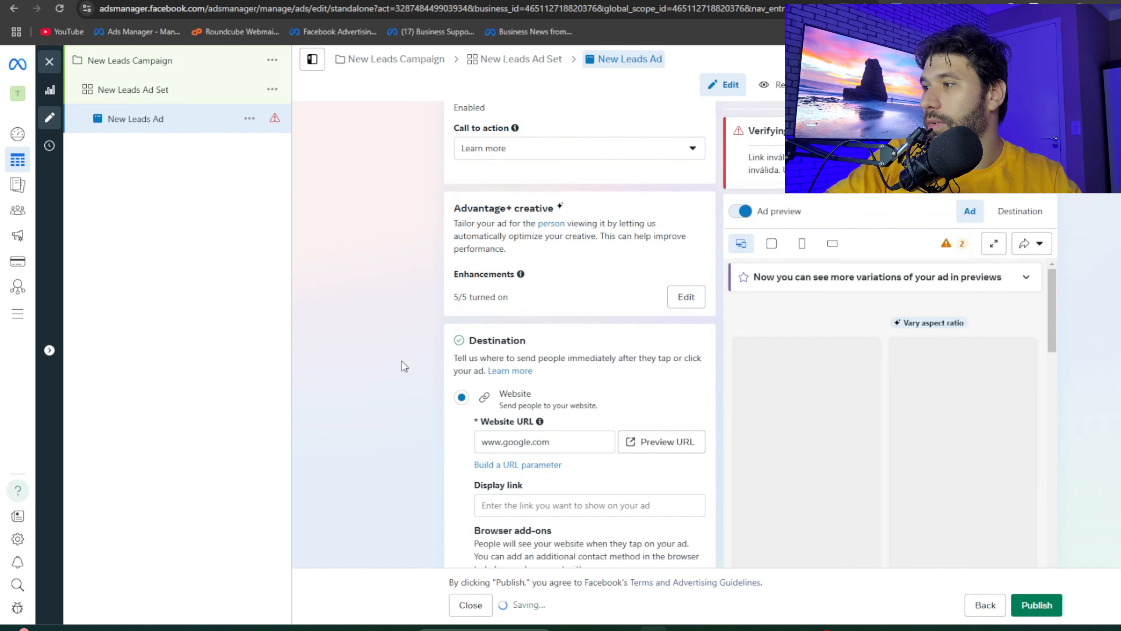
Examine the ad preview and its variations across placements in the advanced preview.
{"action": "scroll", "coordinate": [851, 309], "scroll_direction": "down", "scroll_amount": 3}
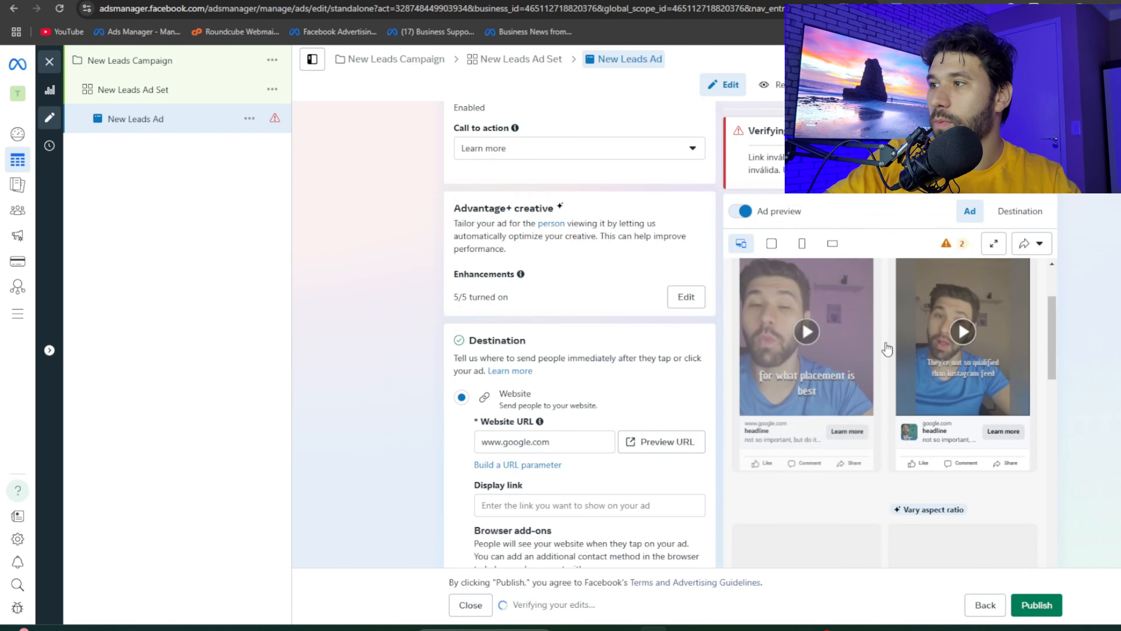
{"action": "scroll", "coordinate": [848, 366], "scroll_direction": "up", "scroll_amount": 1}
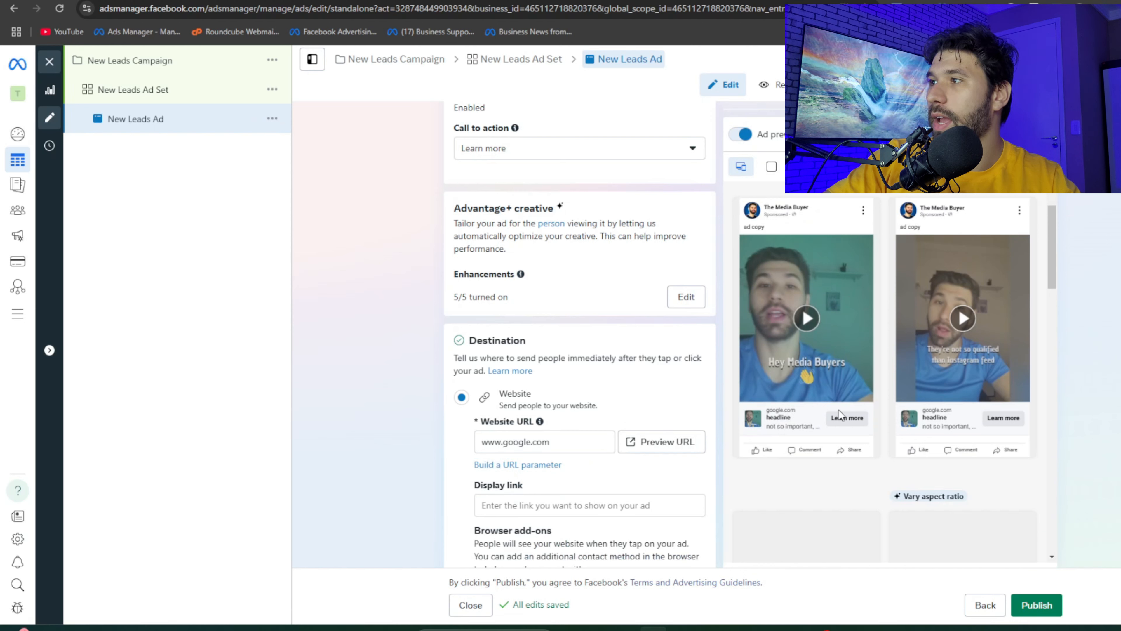
{"action": "scroll", "coordinate": [994, 407], "scroll_direction": "up", "scroll_amount": 1}
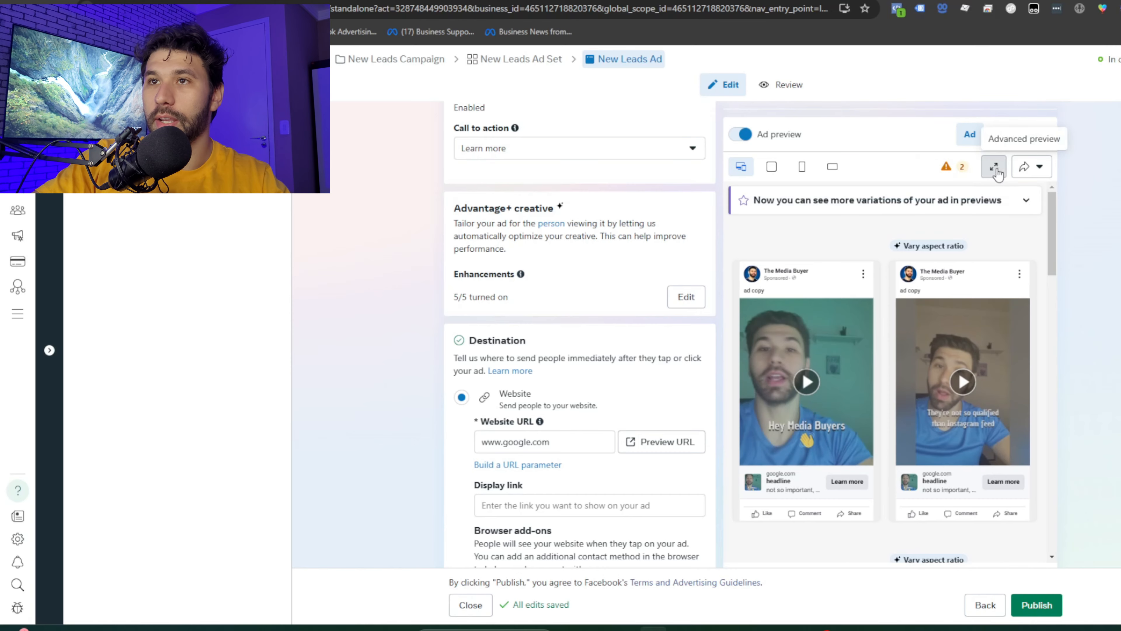
{"action": "left_click", "coordinate": [994, 168]}
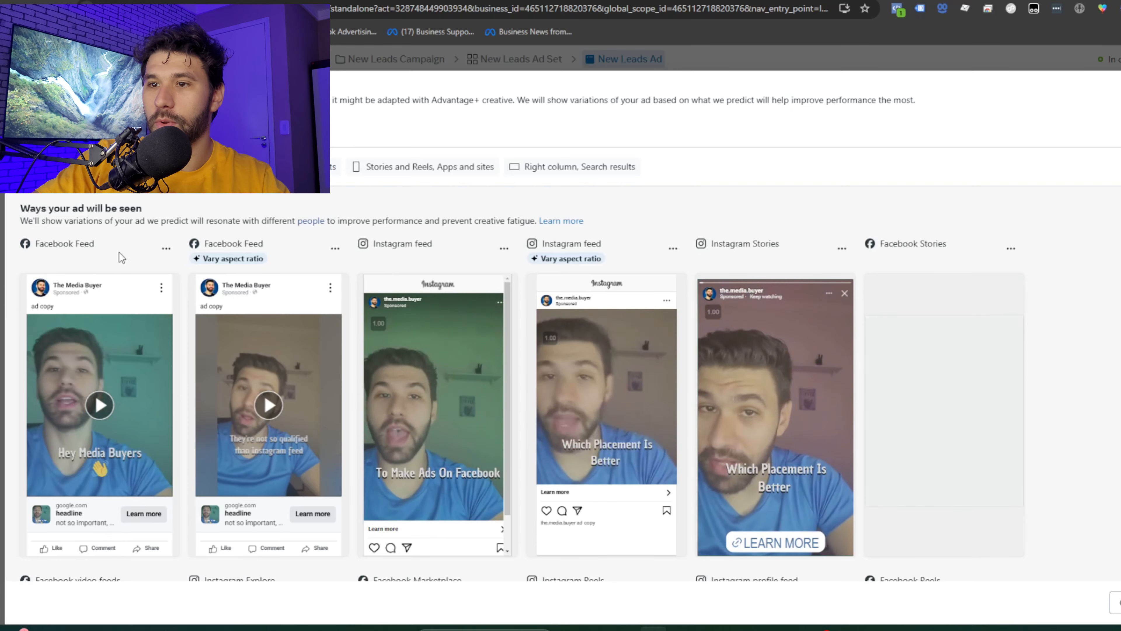
{"action": "scroll", "coordinate": [238, 358], "scroll_direction": "down", "scroll_amount": 15}
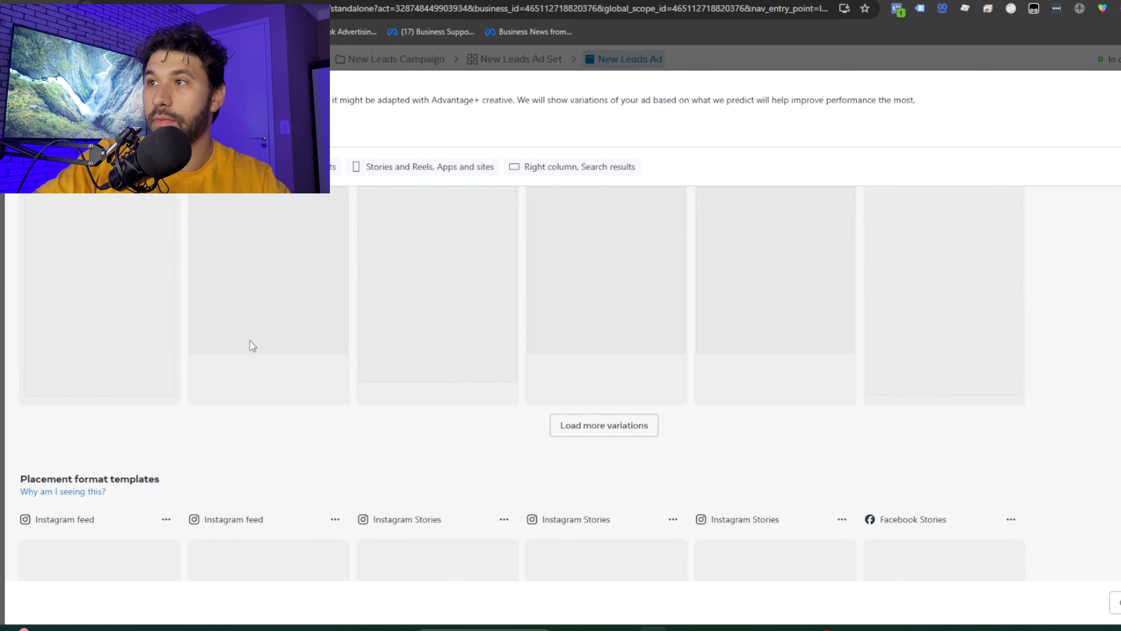
{"action": "scroll", "coordinate": [247, 349], "scroll_direction": "down", "scroll_amount": 6}
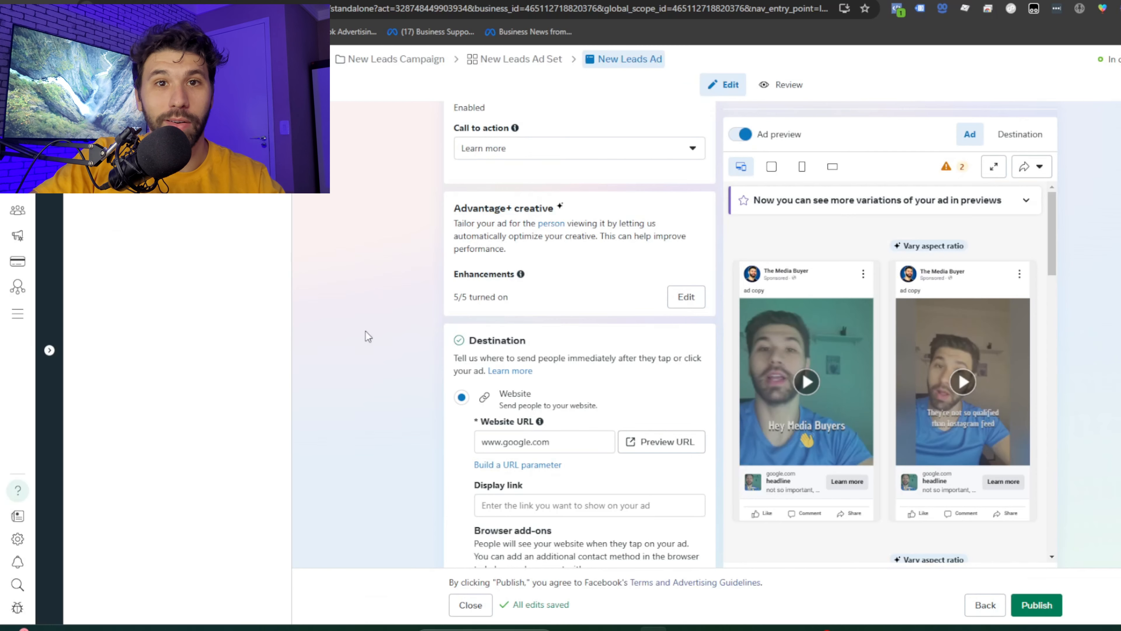
Set the website destination's browser add-on to None.
{"action": "scroll", "coordinate": [368, 336], "scroll_direction": "down", "scroll_amount": 5}
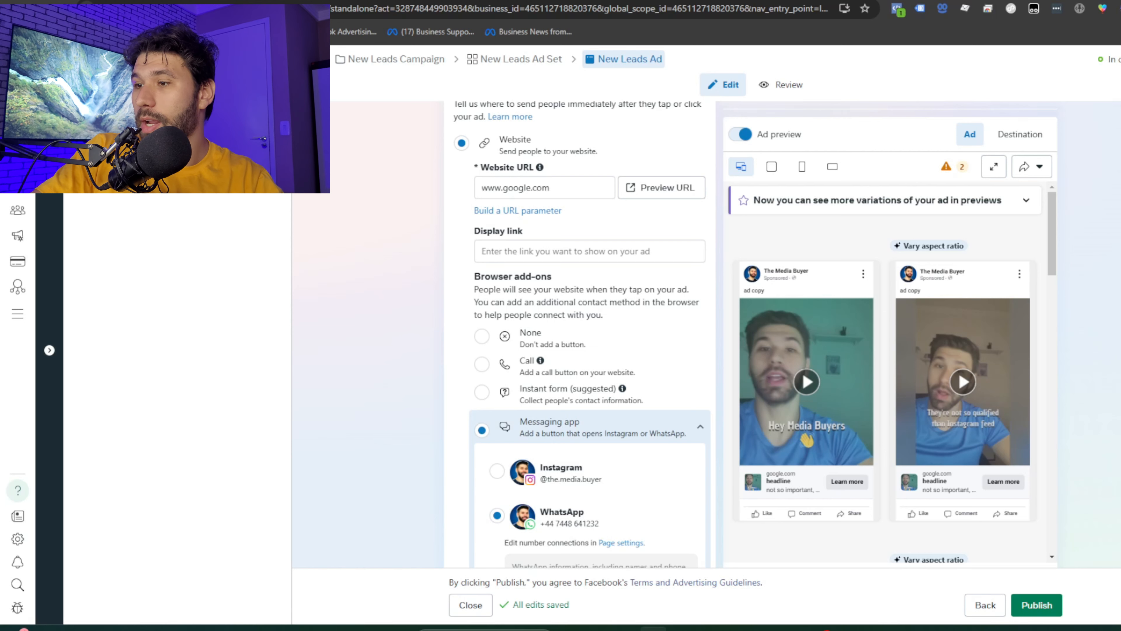
{"action": "scroll", "coordinate": [104, 226], "scroll_direction": "up", "scroll_amount": 3}
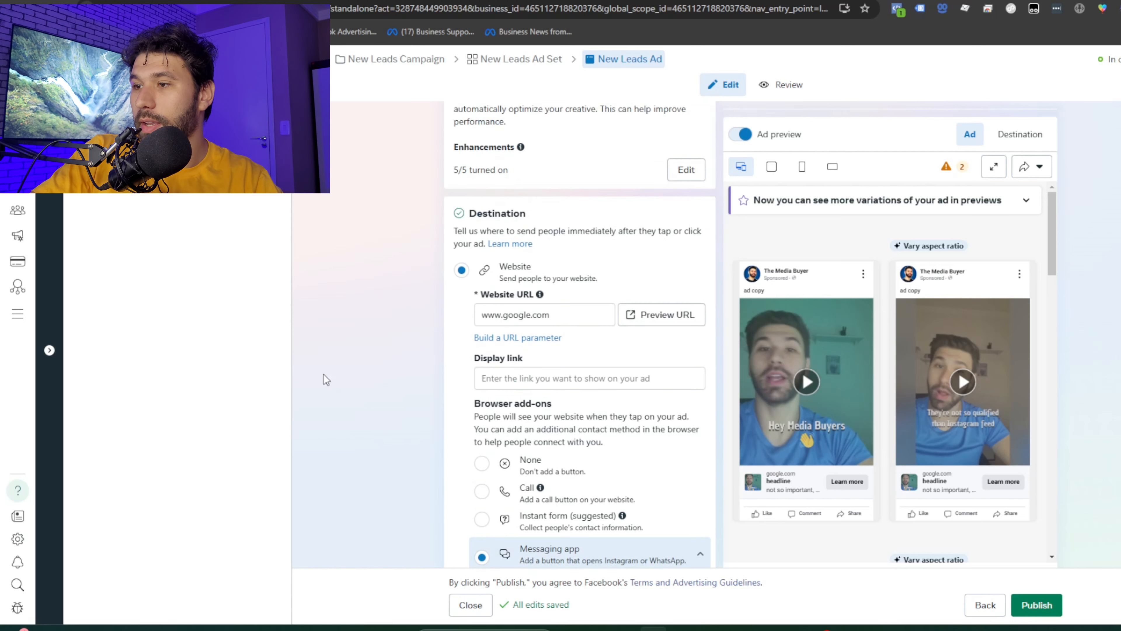
{"action": "left_click", "coordinate": [482, 463]}
{"action": "scroll", "coordinate": [507, 430], "scroll_direction": "down", "scroll_amount": 2}
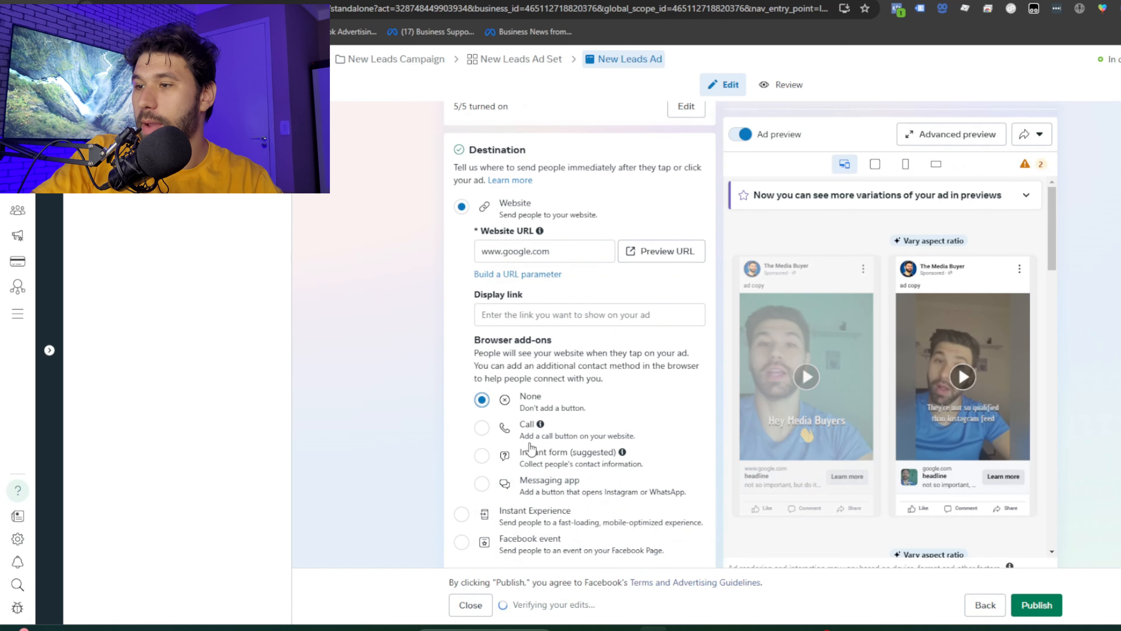